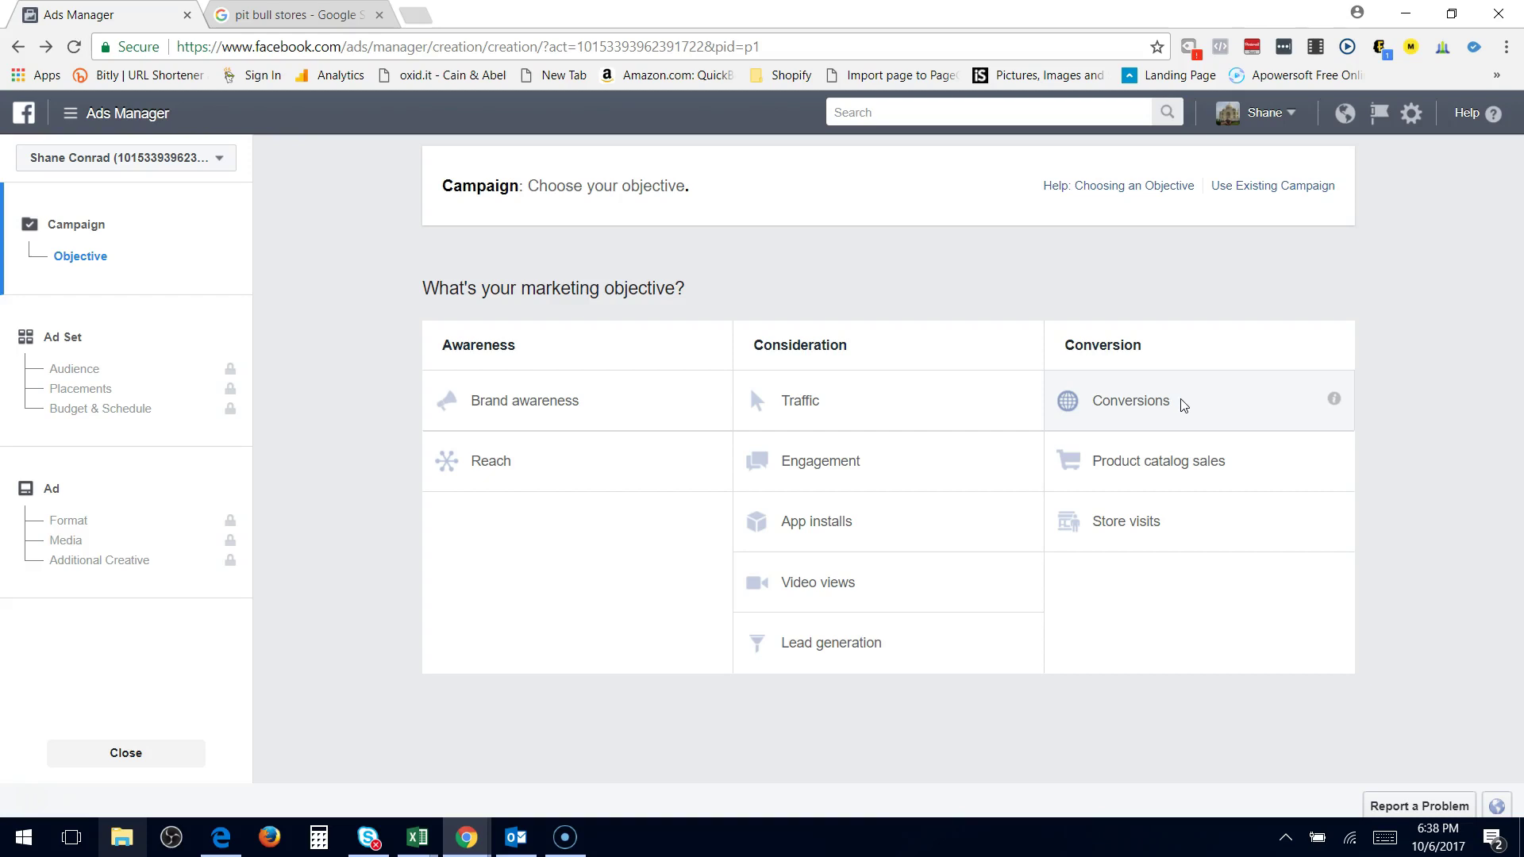
- Choose Conversions as the campaign objective, name the campaign "Conversion Test", and continue to the ad set
left_click(1167, 403)
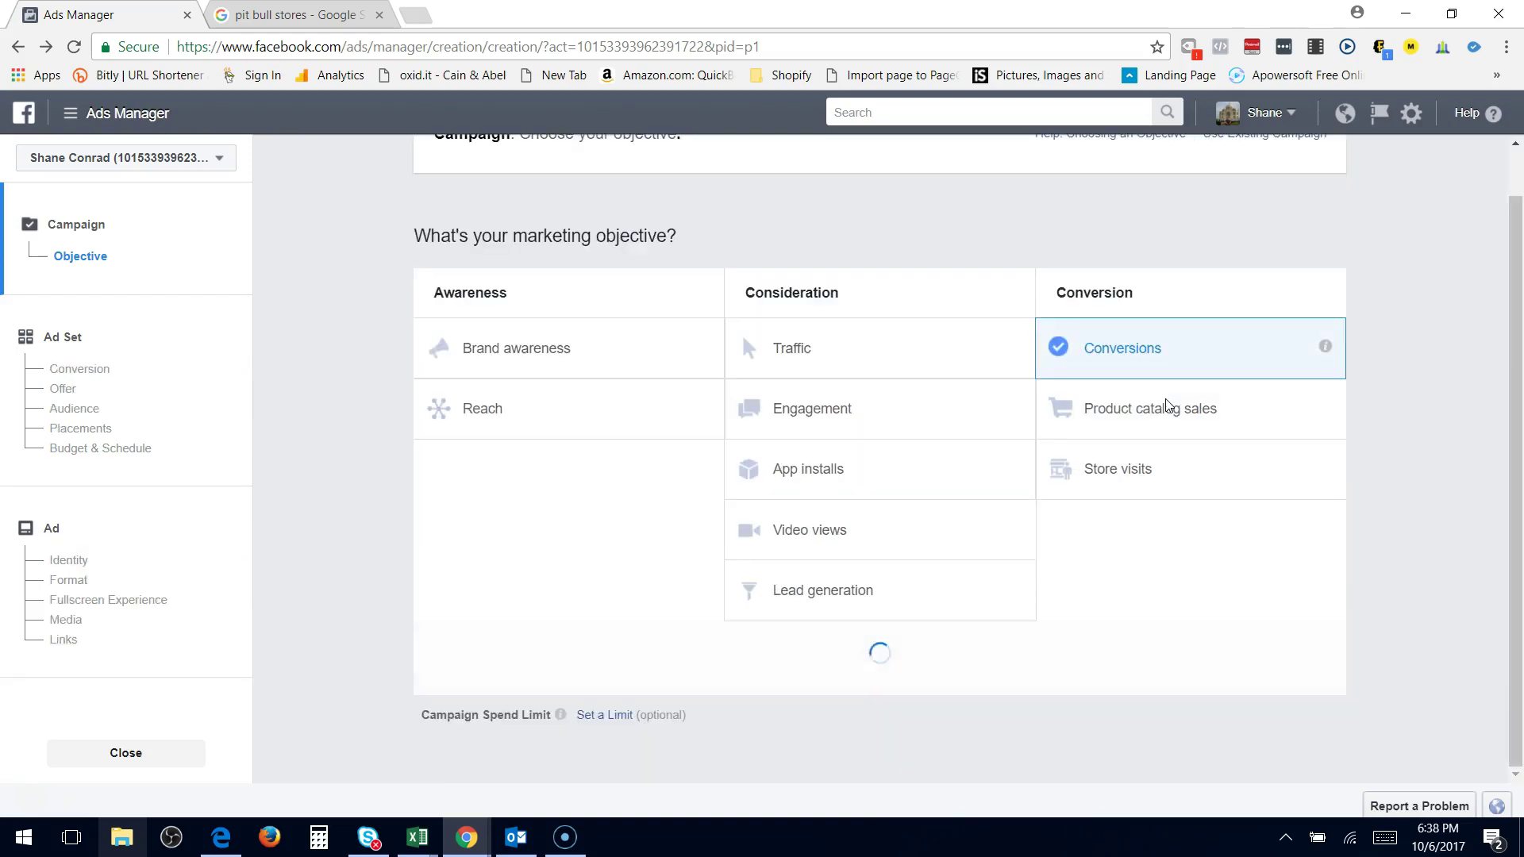
left_click_drag(1517, 315, 1520, 451)
left_click_drag(981, 720, 791, 741)
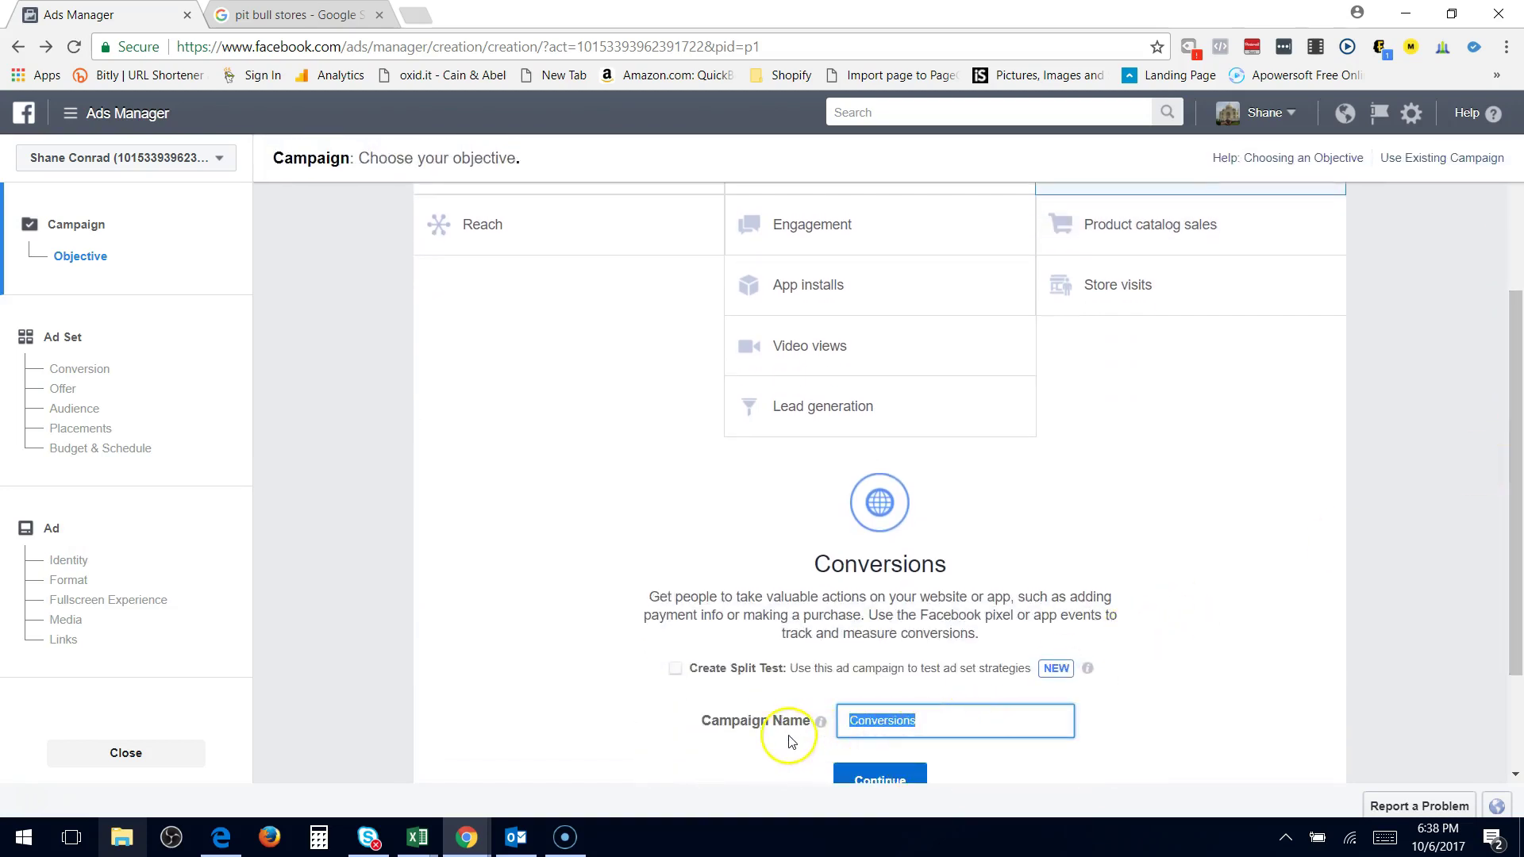
type("Conversion Test")
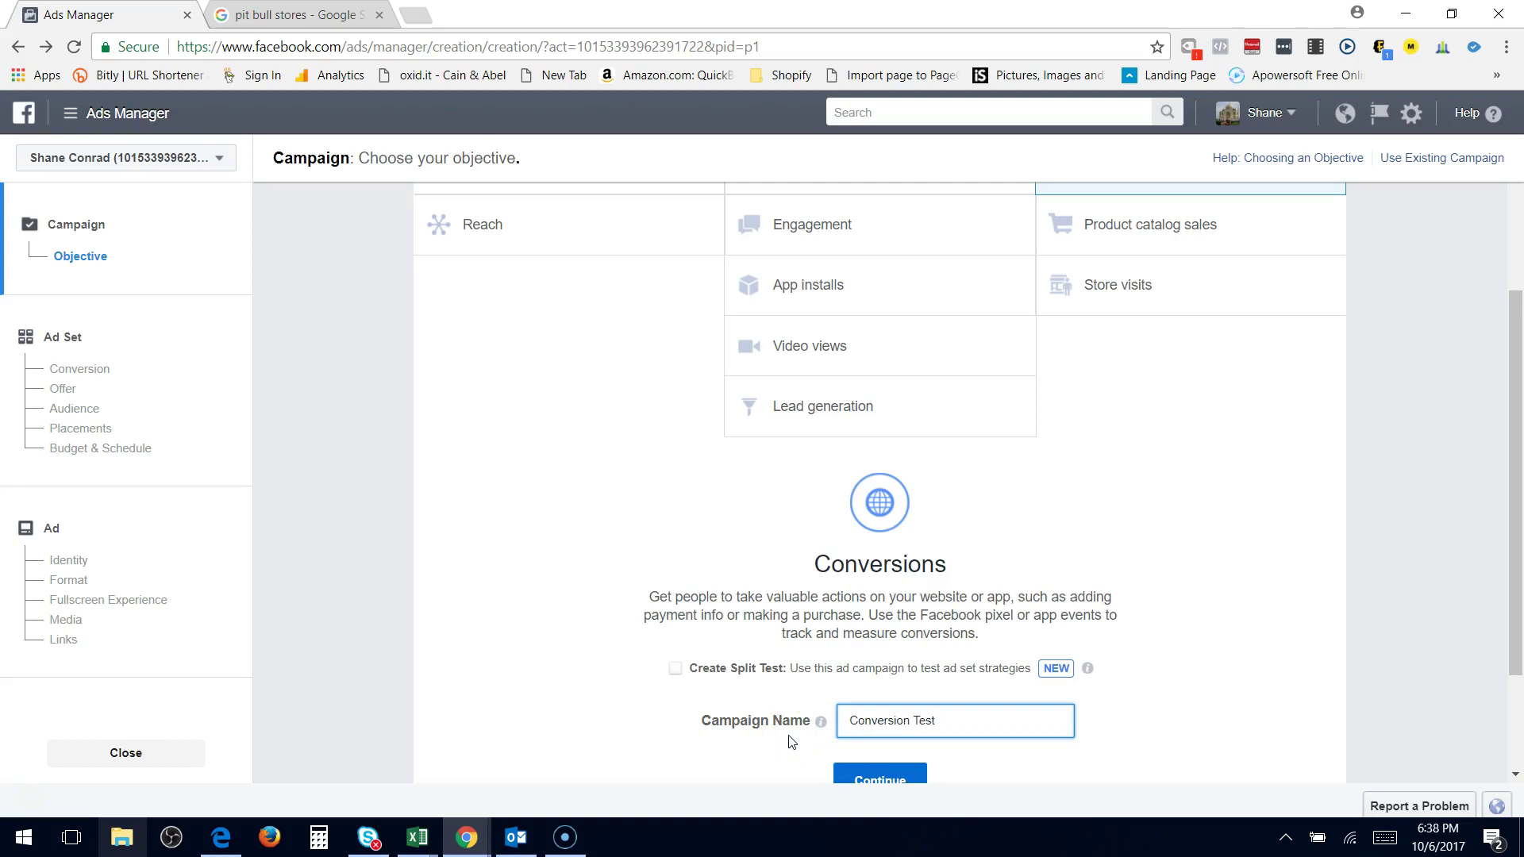
left_click(887, 777)
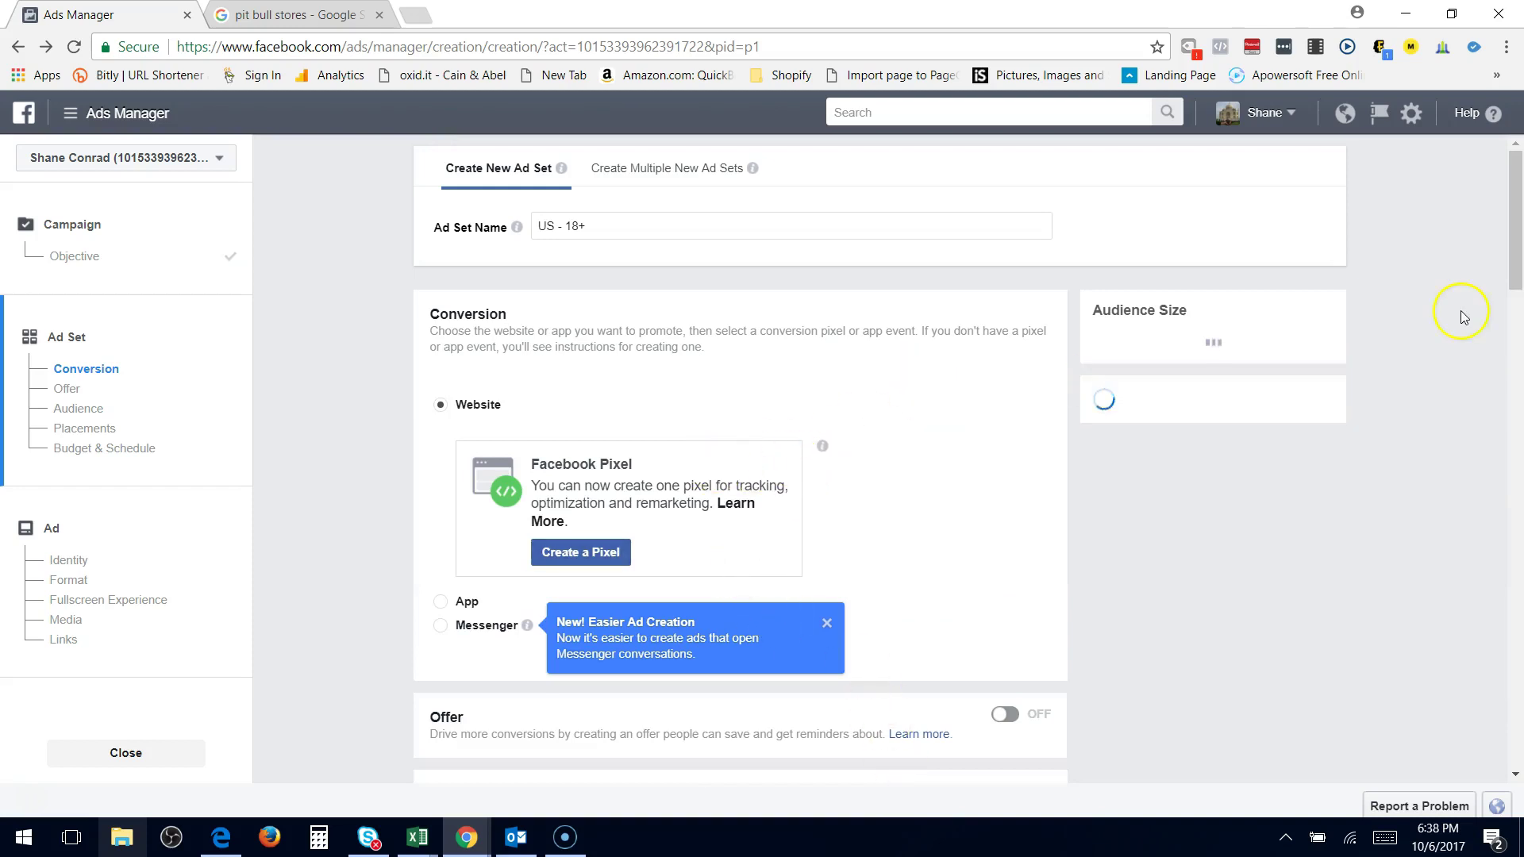
- Rename the ad set as "Ad Set Test"
mouse_move(1518, 266)
left_mouse_down()
mouse_move(1517, 357)
mouse_move(1518, 248)
left_mouse_up()
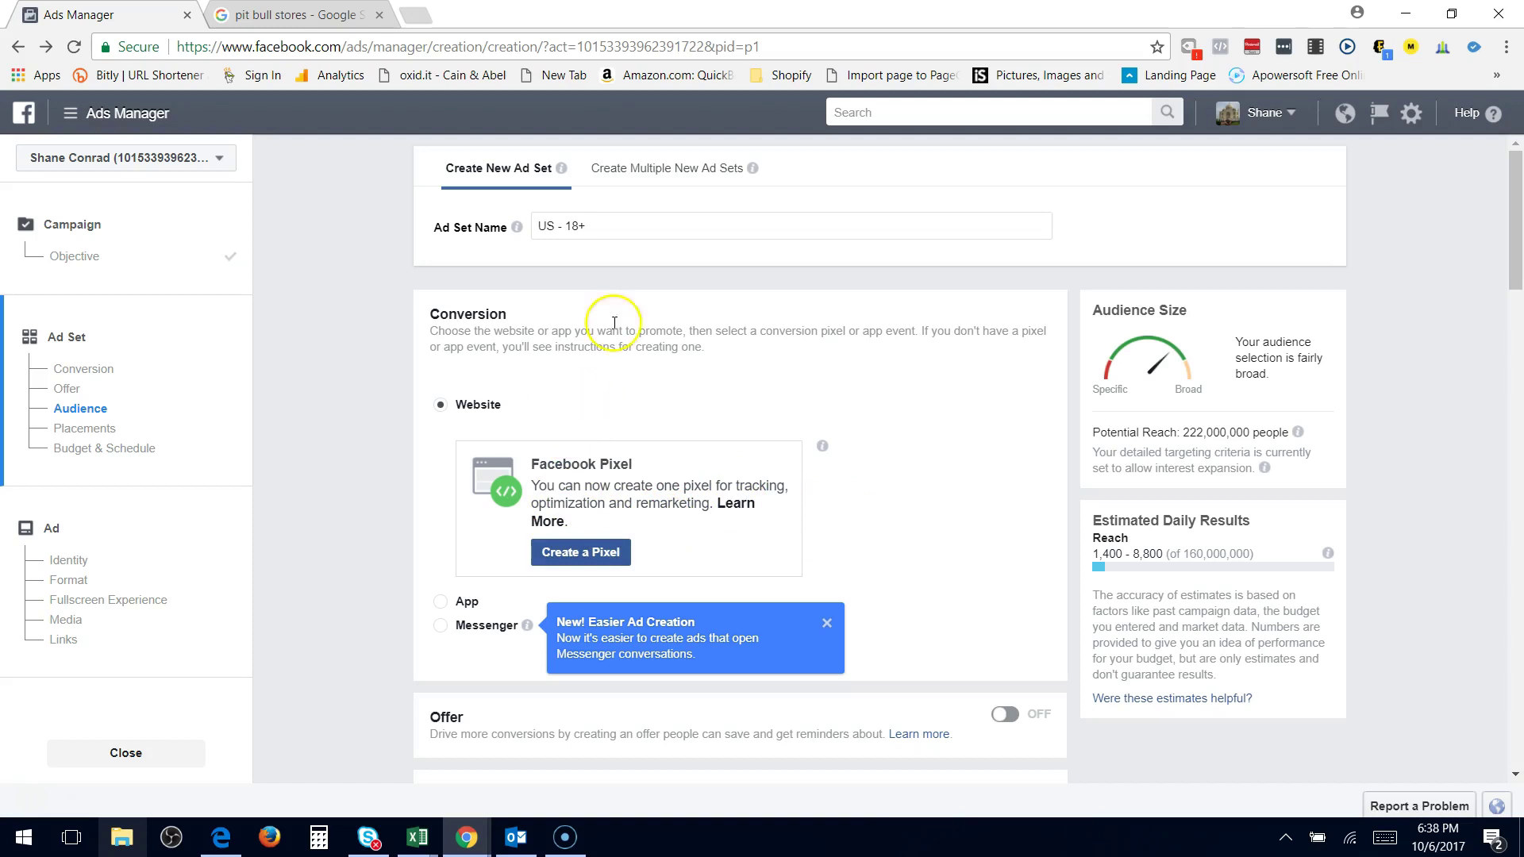
left_click_drag(630, 228, 555, 226)
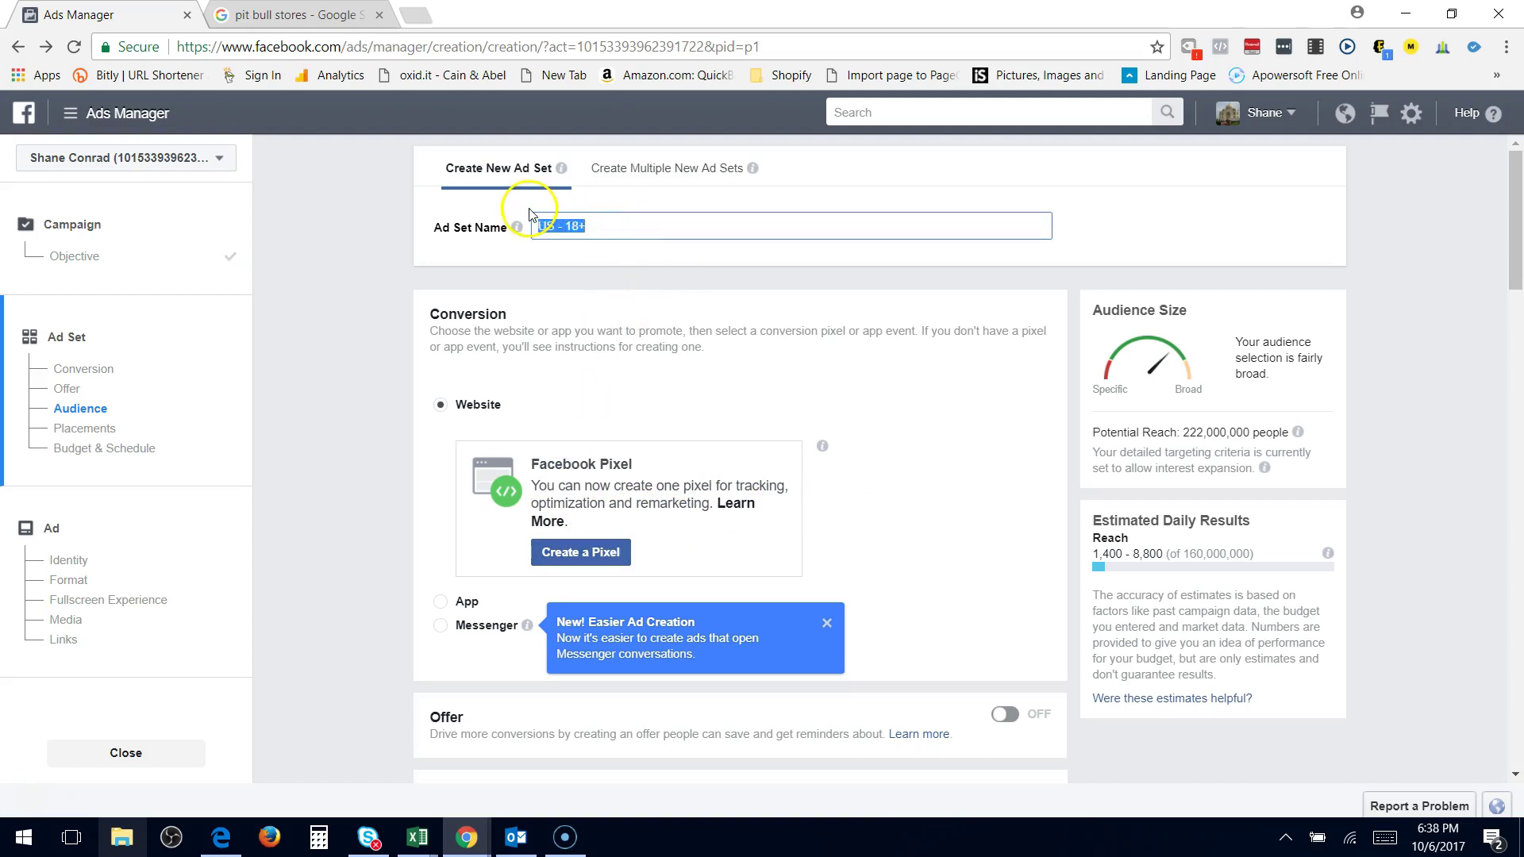
type("Ad")
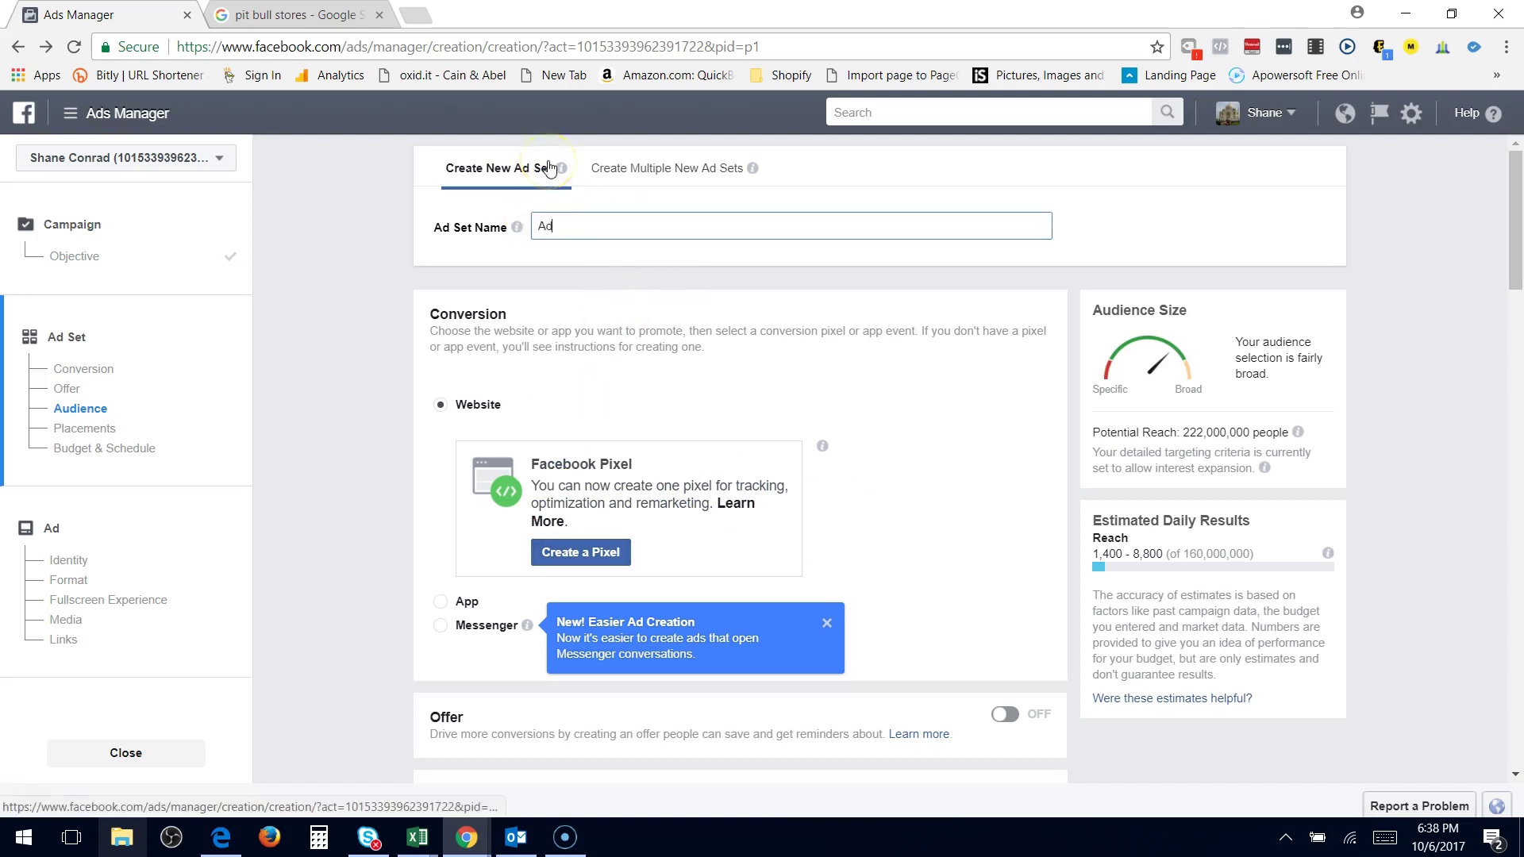
type(" Set Test")
- Check which existing custom or lookalike audiences are available for the ad set
left_click_drag(1516, 204, 1520, 335)
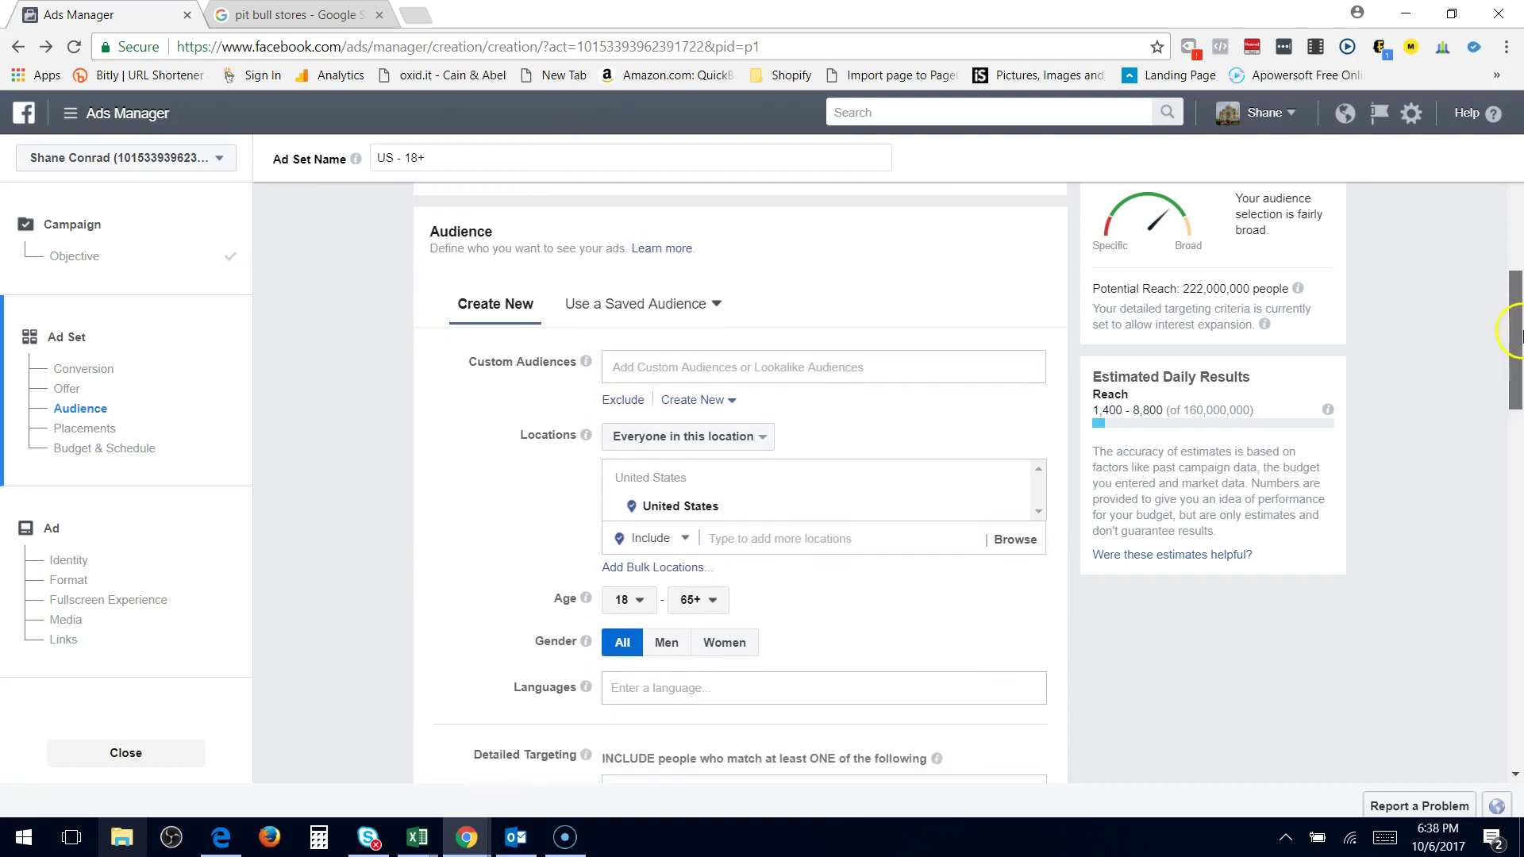
left_click(698, 376)
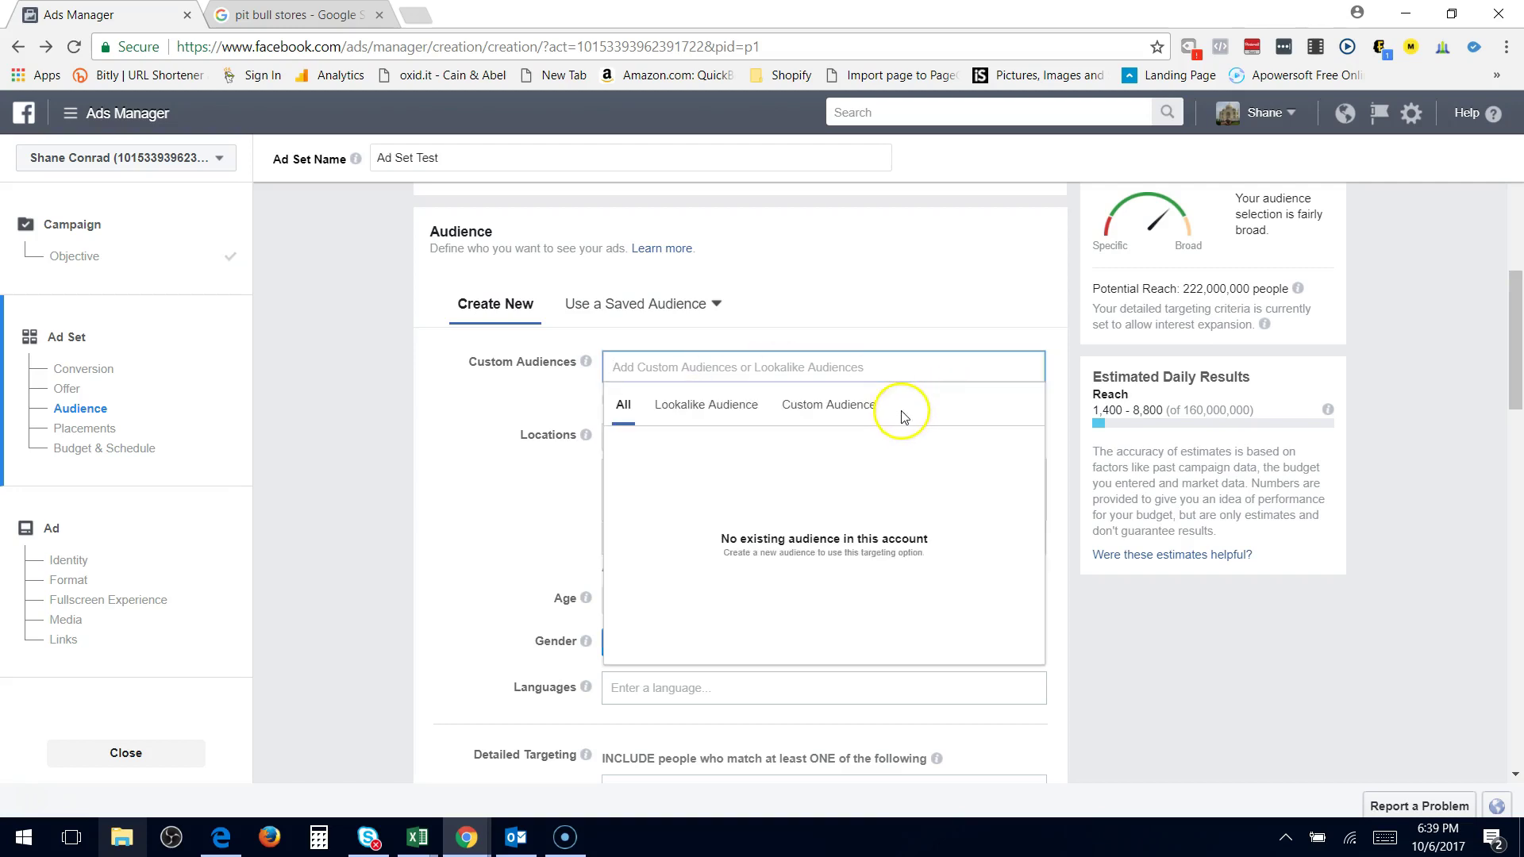
left_click(1430, 442)
- Set the audience's age range to 20 through 55
left_click_drag(1515, 341, 1515, 368)
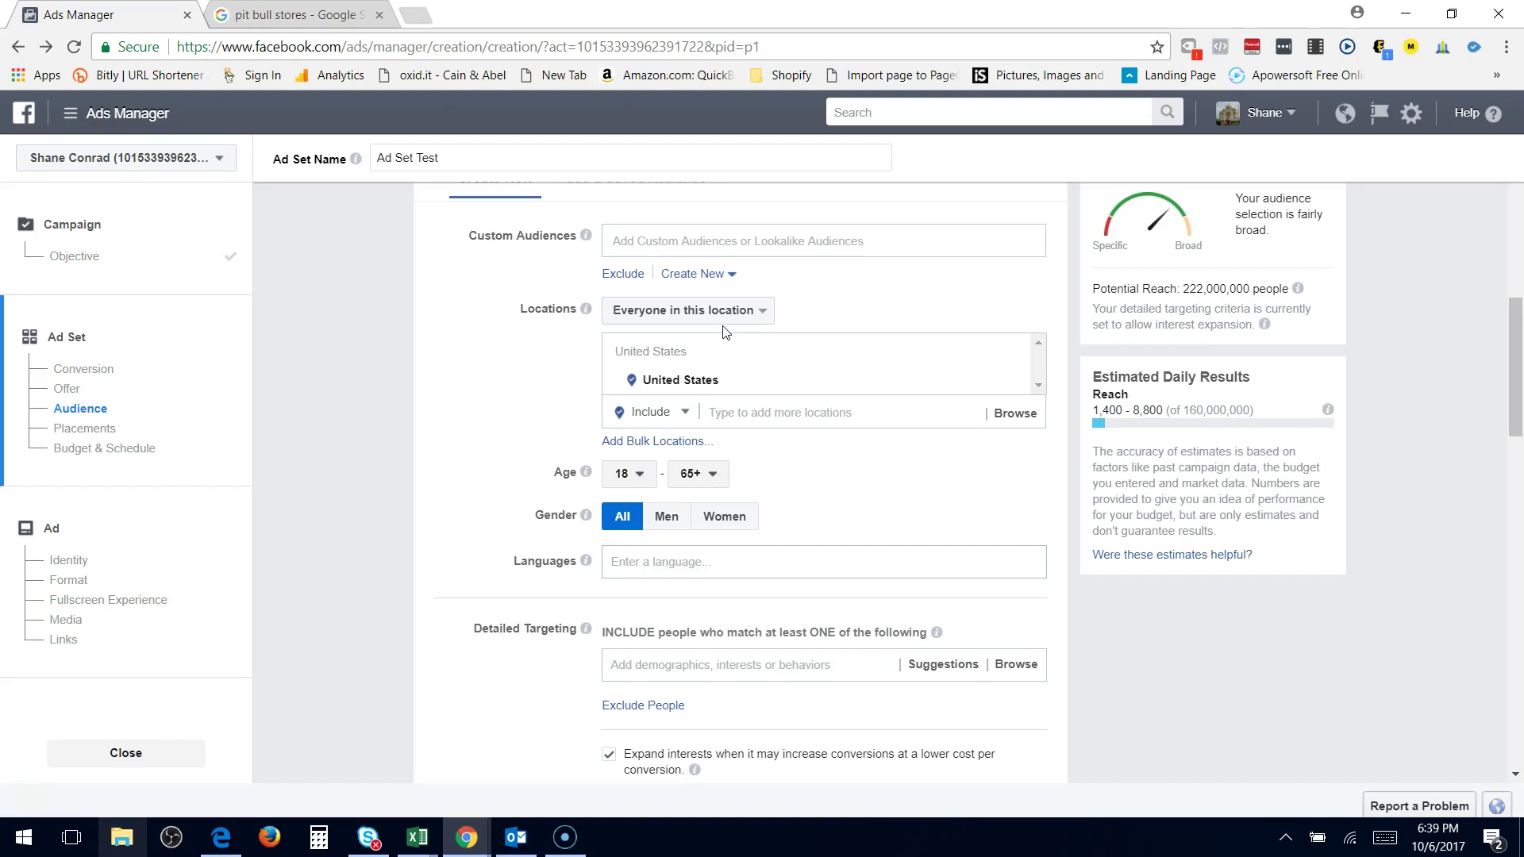
left_click(658, 390)
left_click(627, 474)
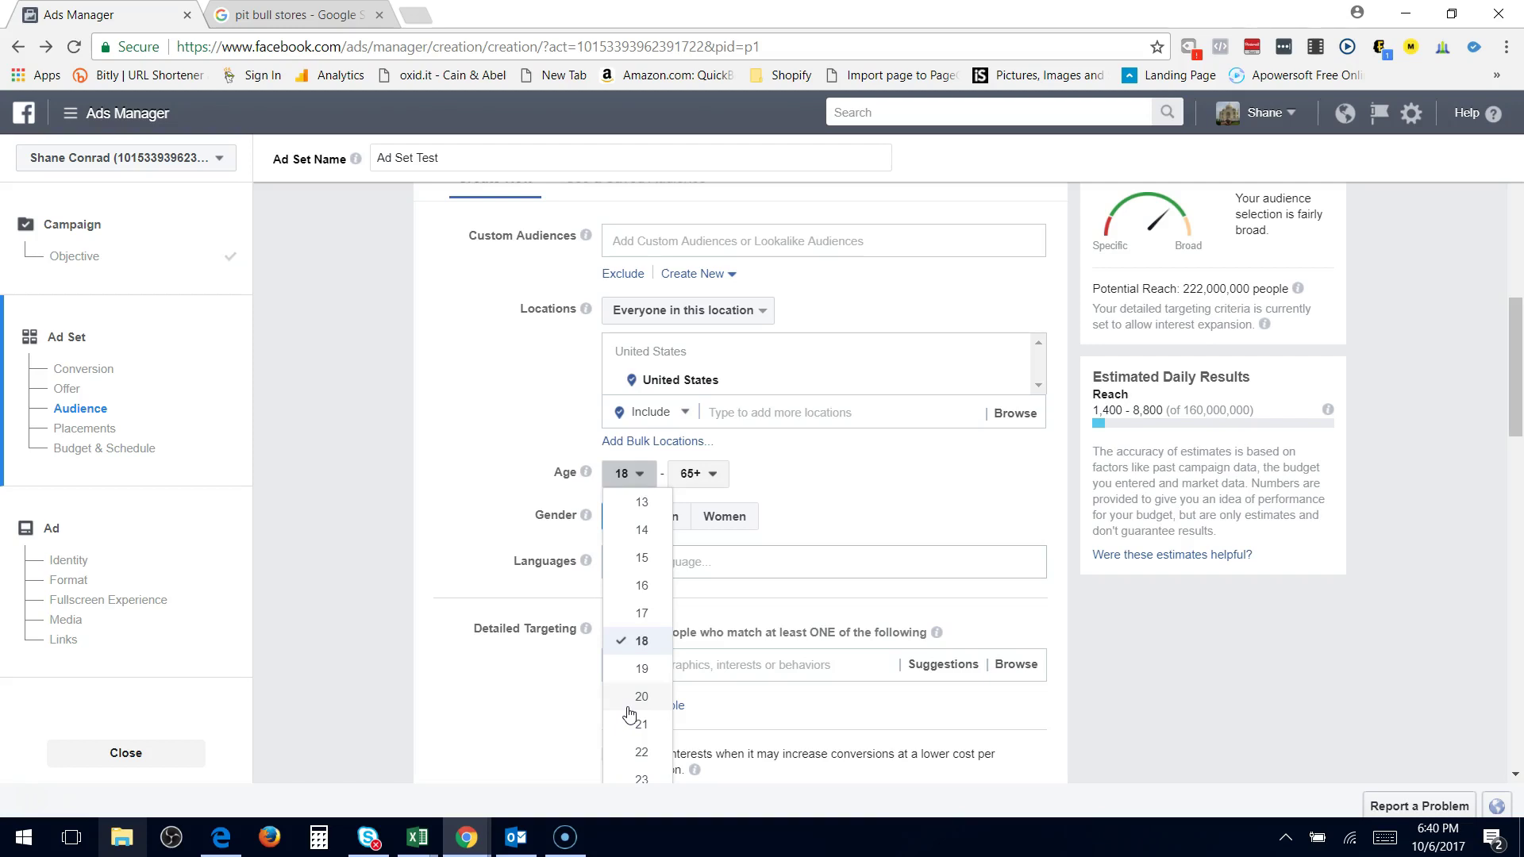
left_click(632, 697)
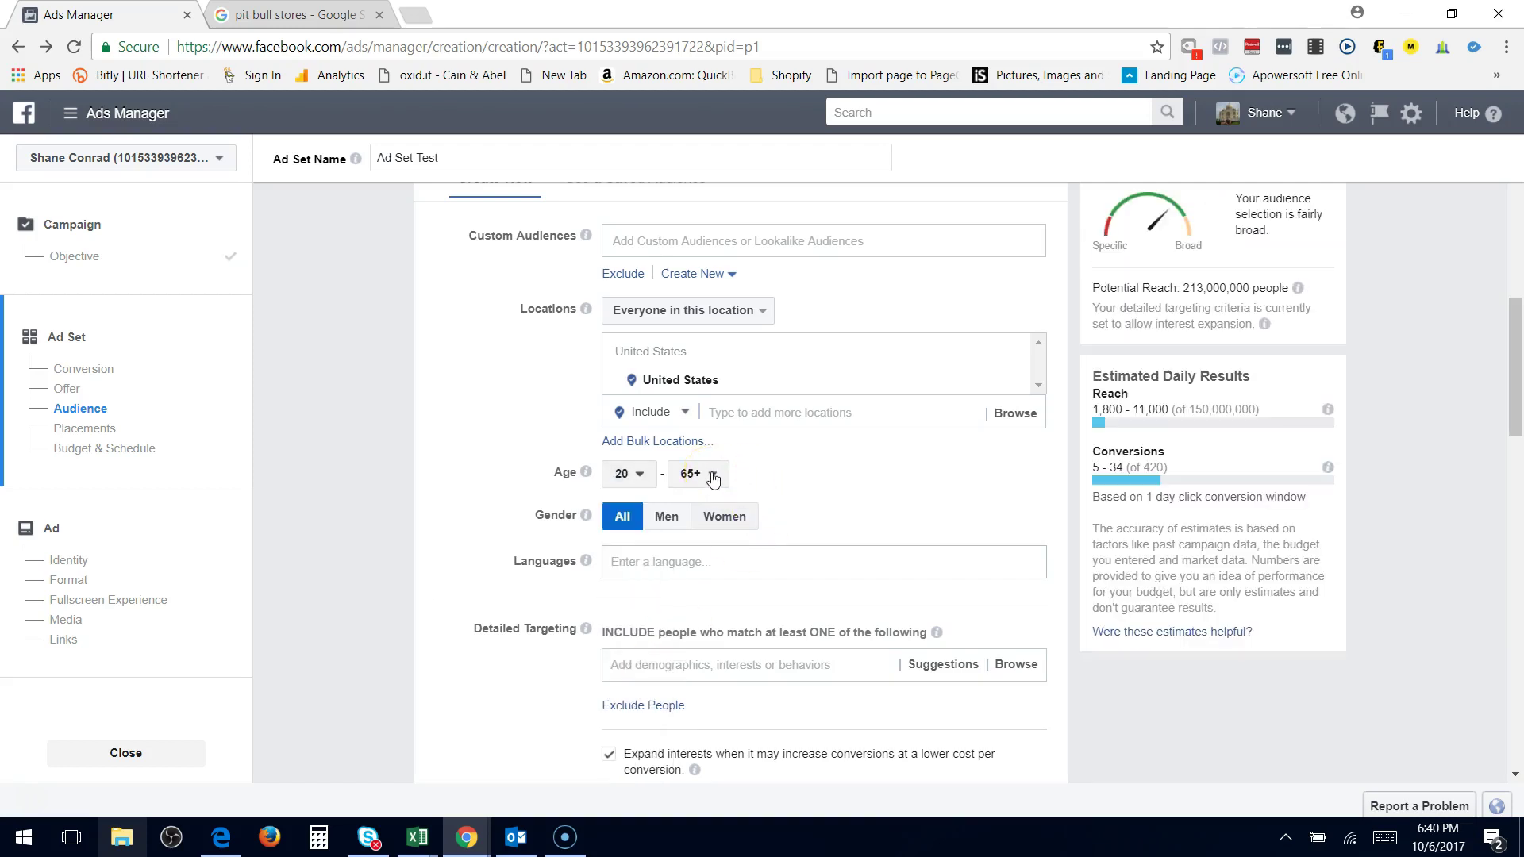
left_click(713, 476)
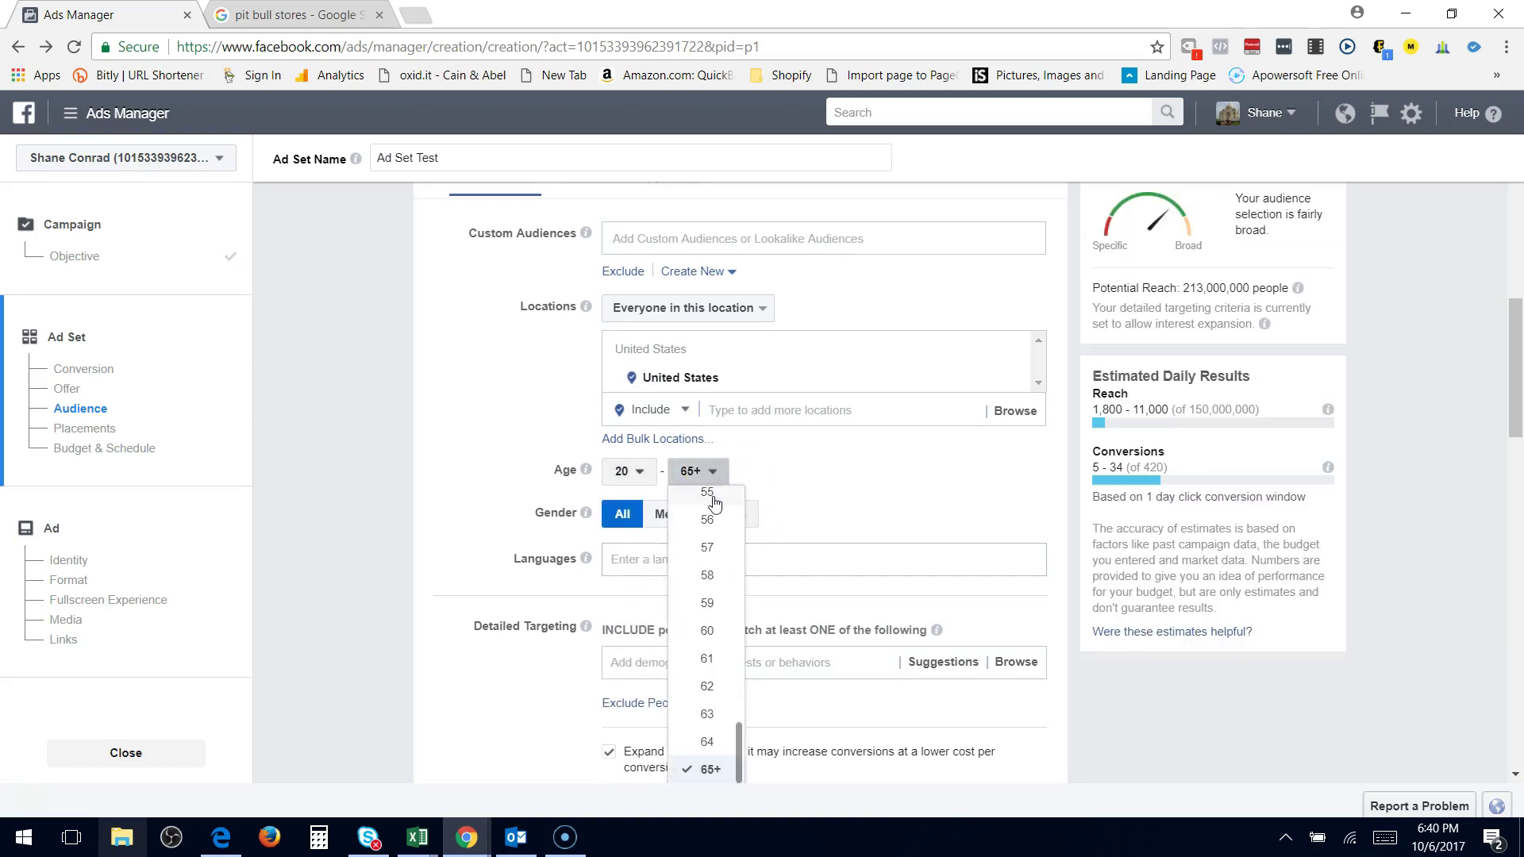
left_click(709, 496)
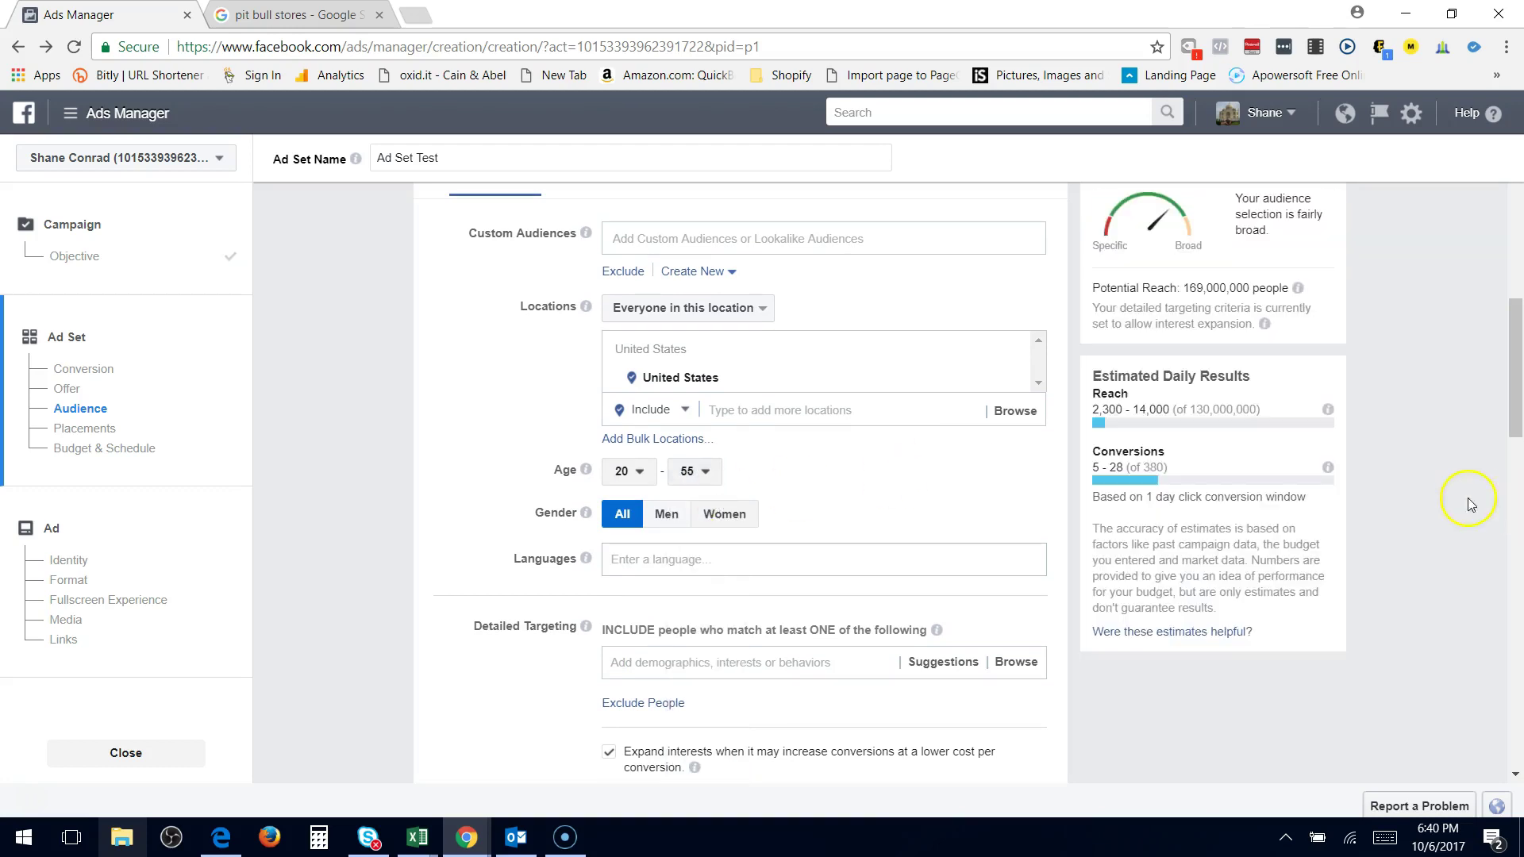
- Turn off the option that expands interests when it may increase conversions at a lower cost
left_click_drag(1516, 407, 1519, 415)
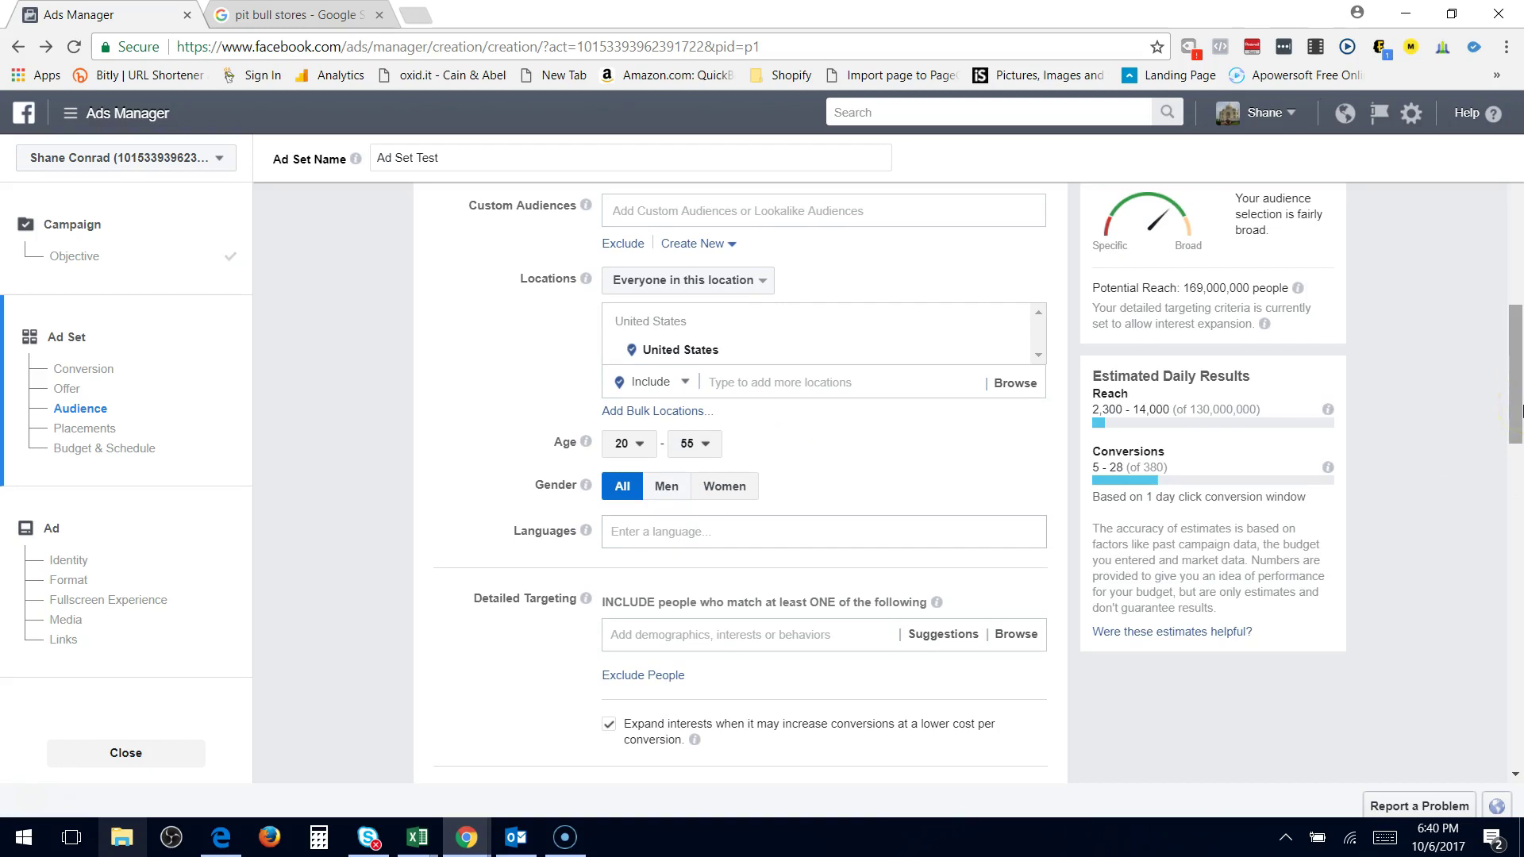
left_click_drag(1182, 288, 1258, 287)
left_click(1258, 288)
left_click(1518, 367)
mouse_move(1518, 368)
left_mouse_down()
mouse_move(1518, 420)
mouse_move(1514, 386)
left_mouse_up()
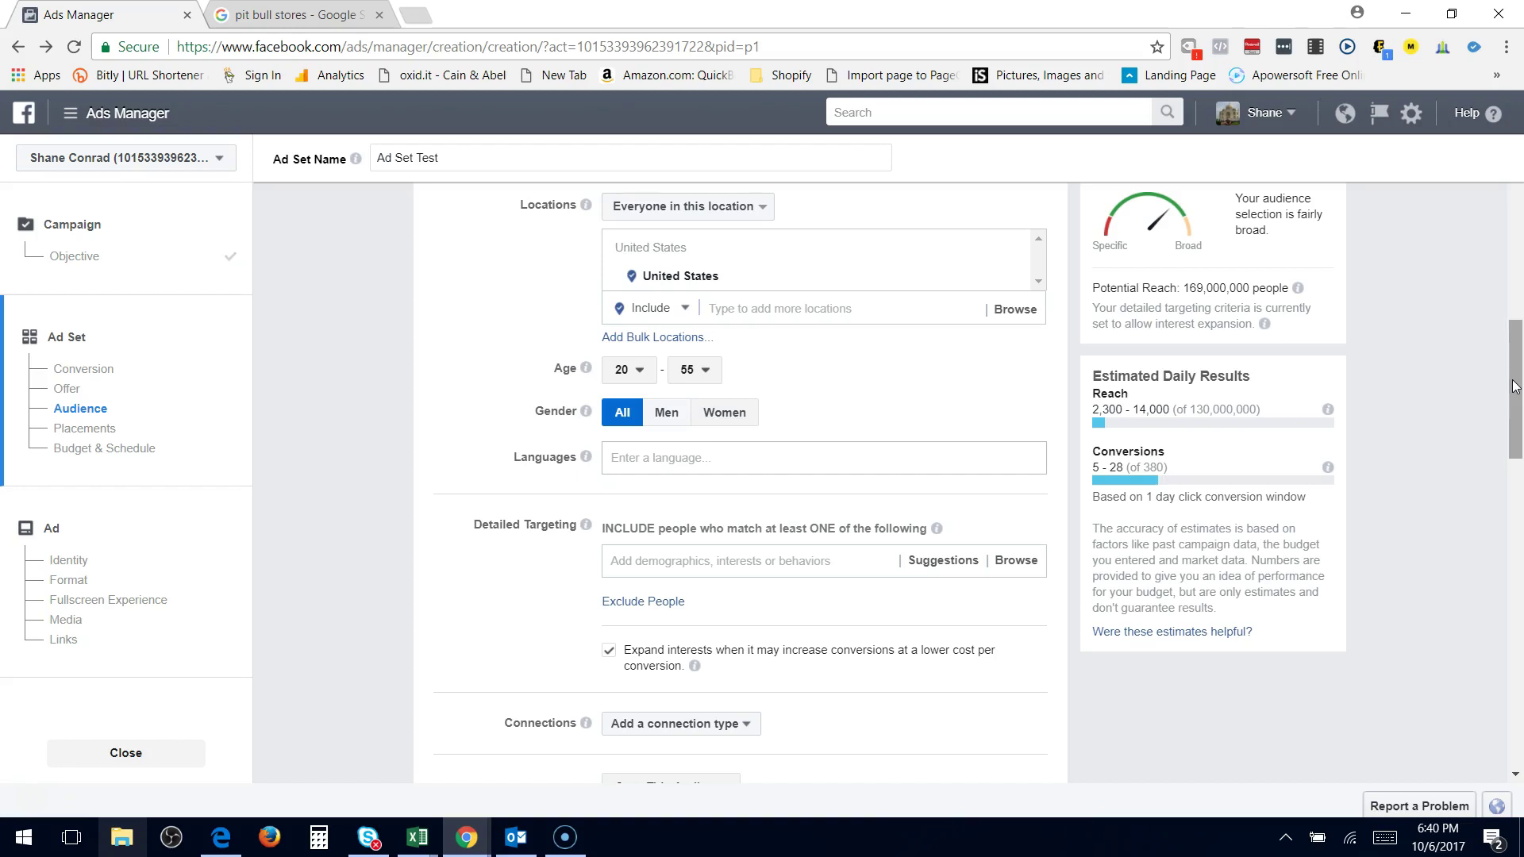
left_click_drag(1514, 386, 1514, 413)
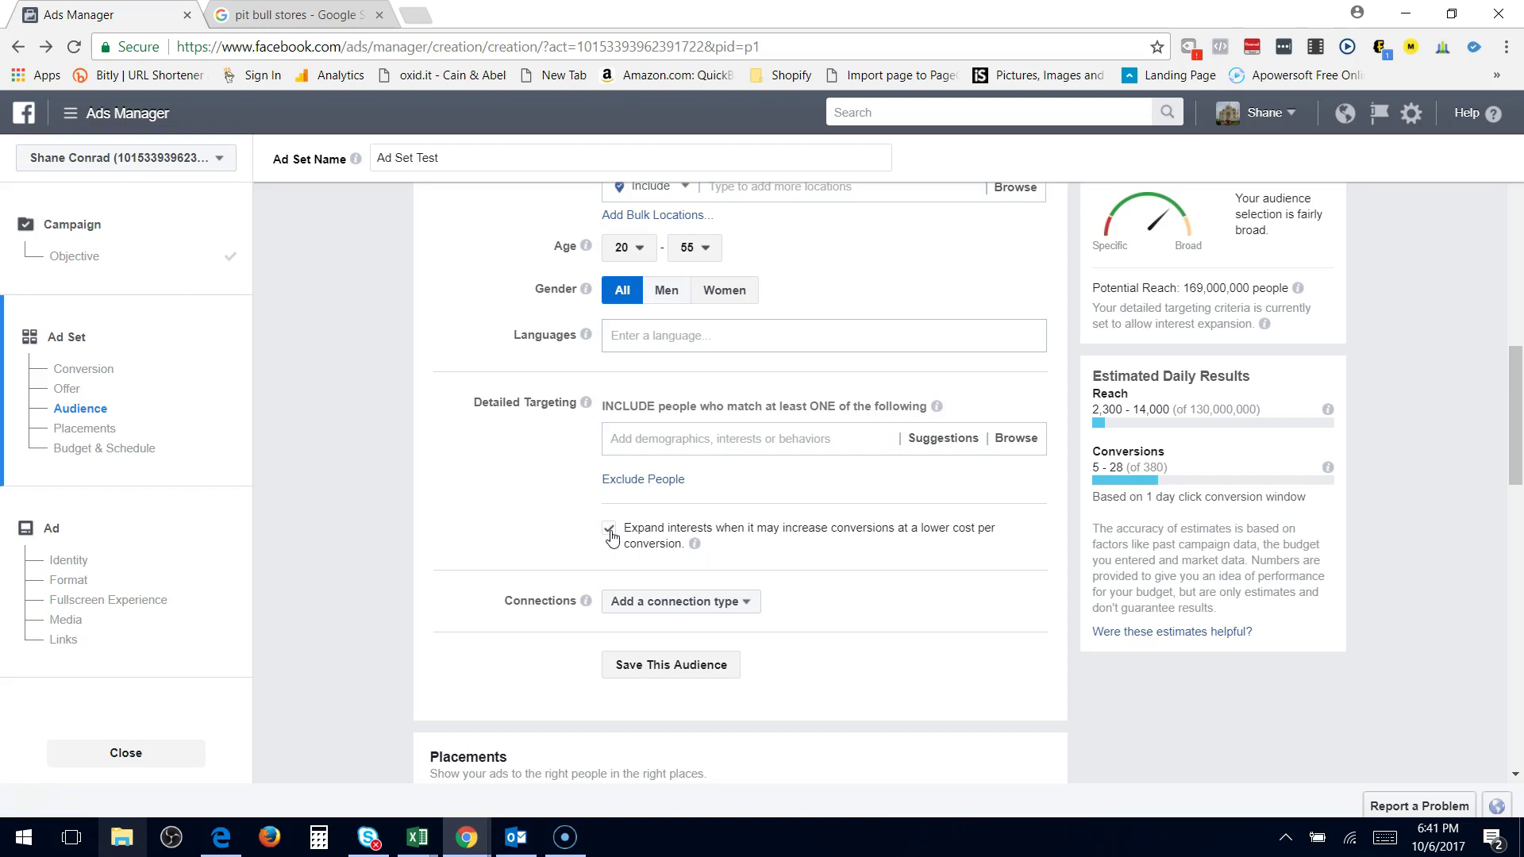
left_click(609, 529)
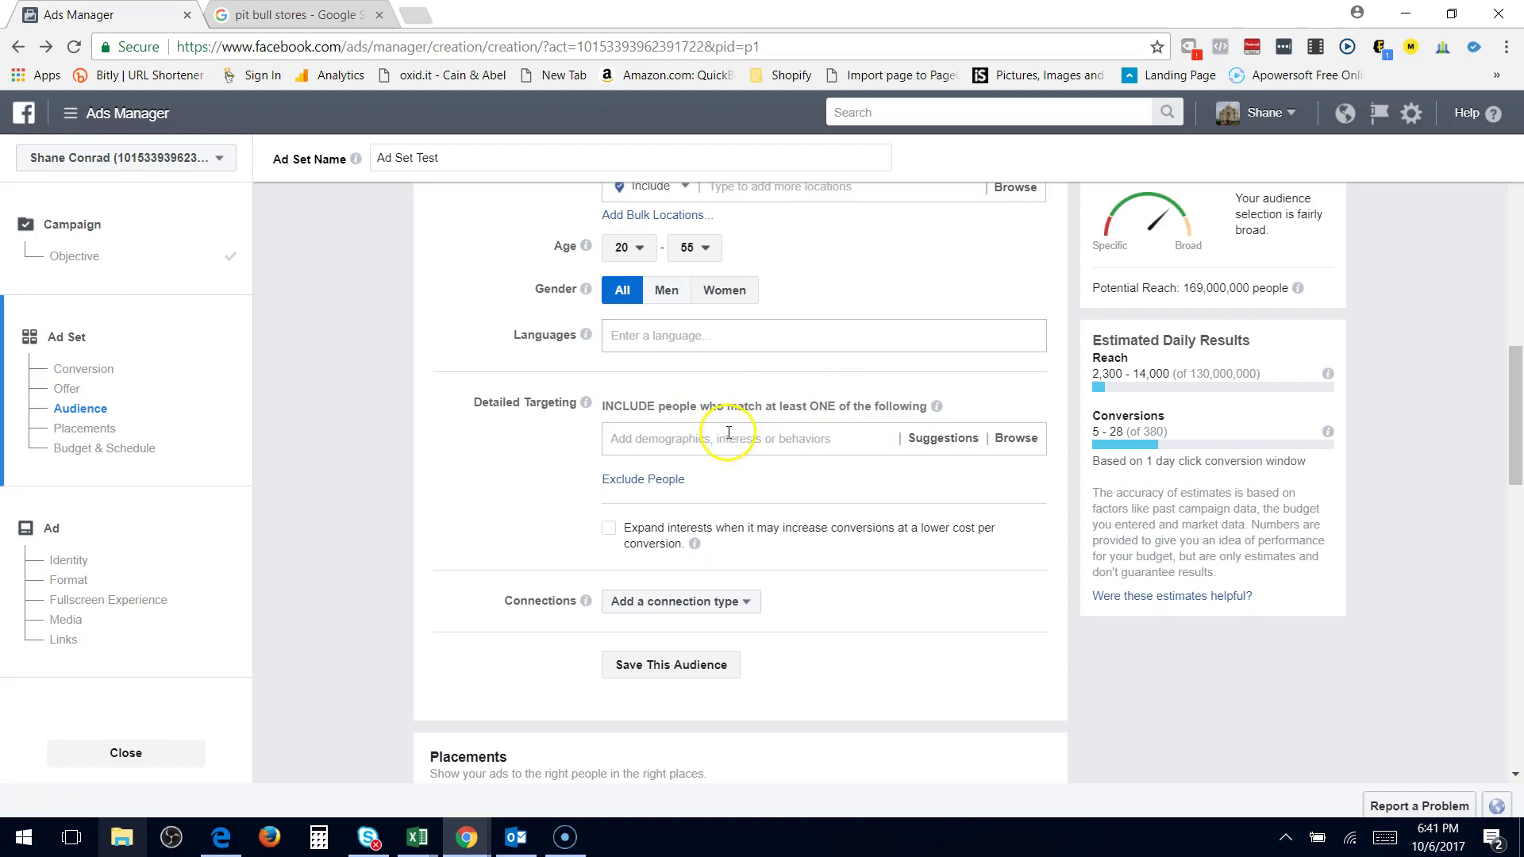
- Add the Dogs interest to the audience's detailed targeting
left_click(645, 435)
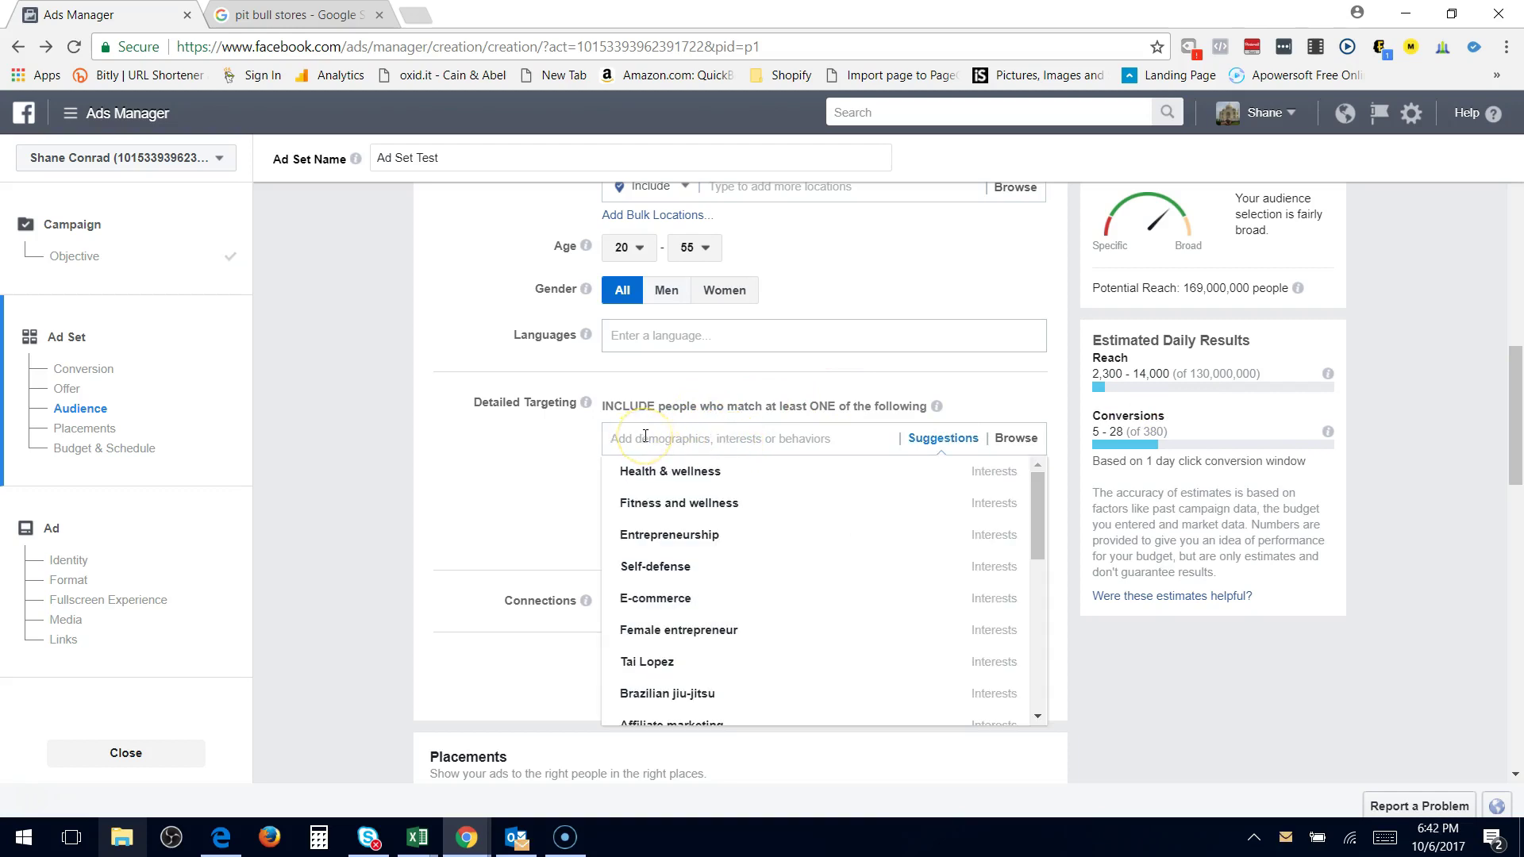
left_click(510, 435)
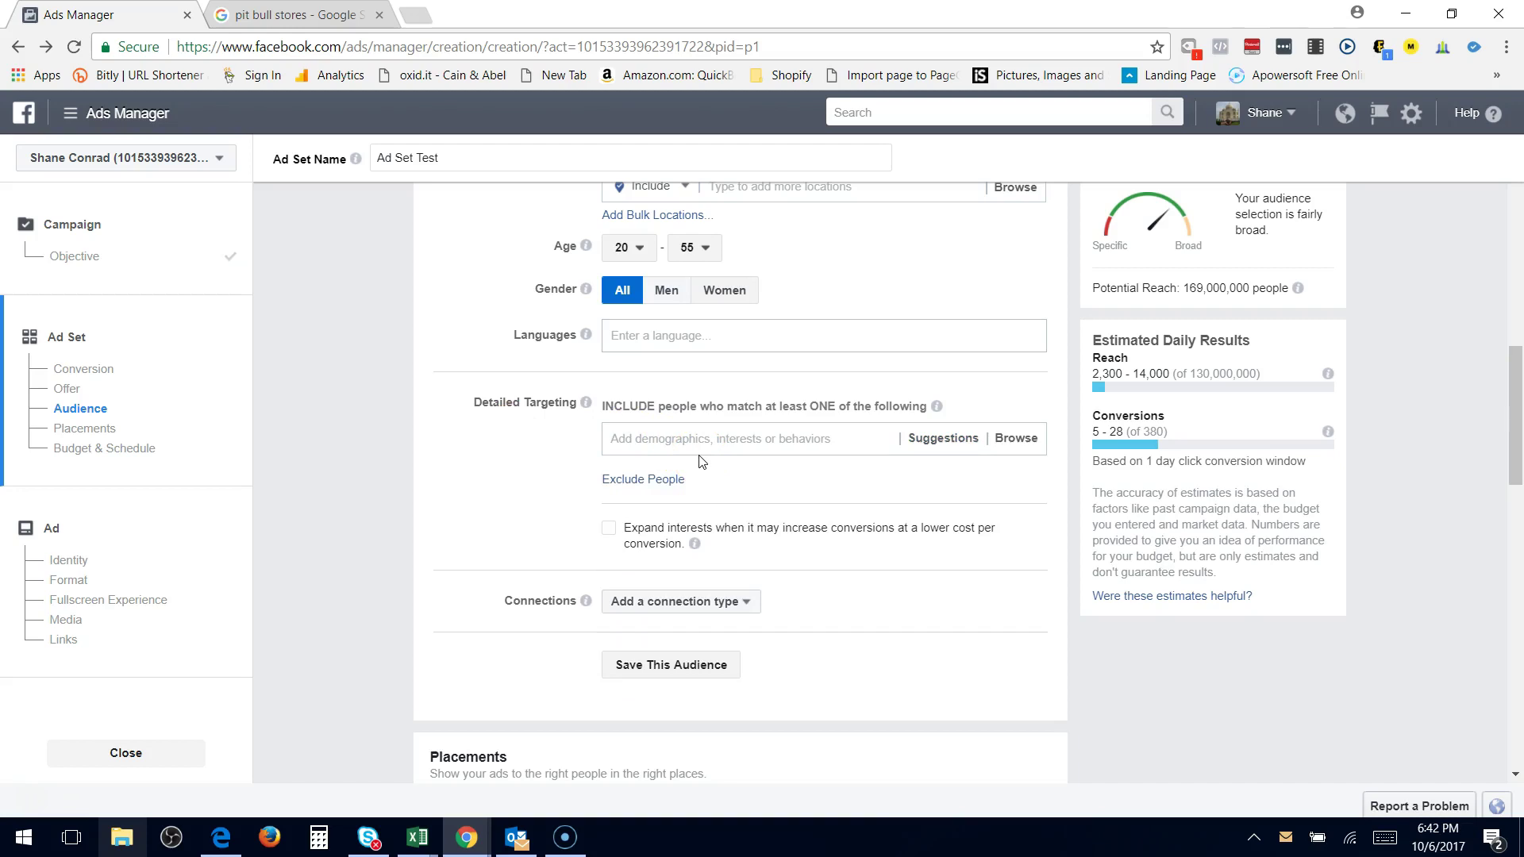
left_click(711, 439)
type("dogs")
left_click(675, 481)
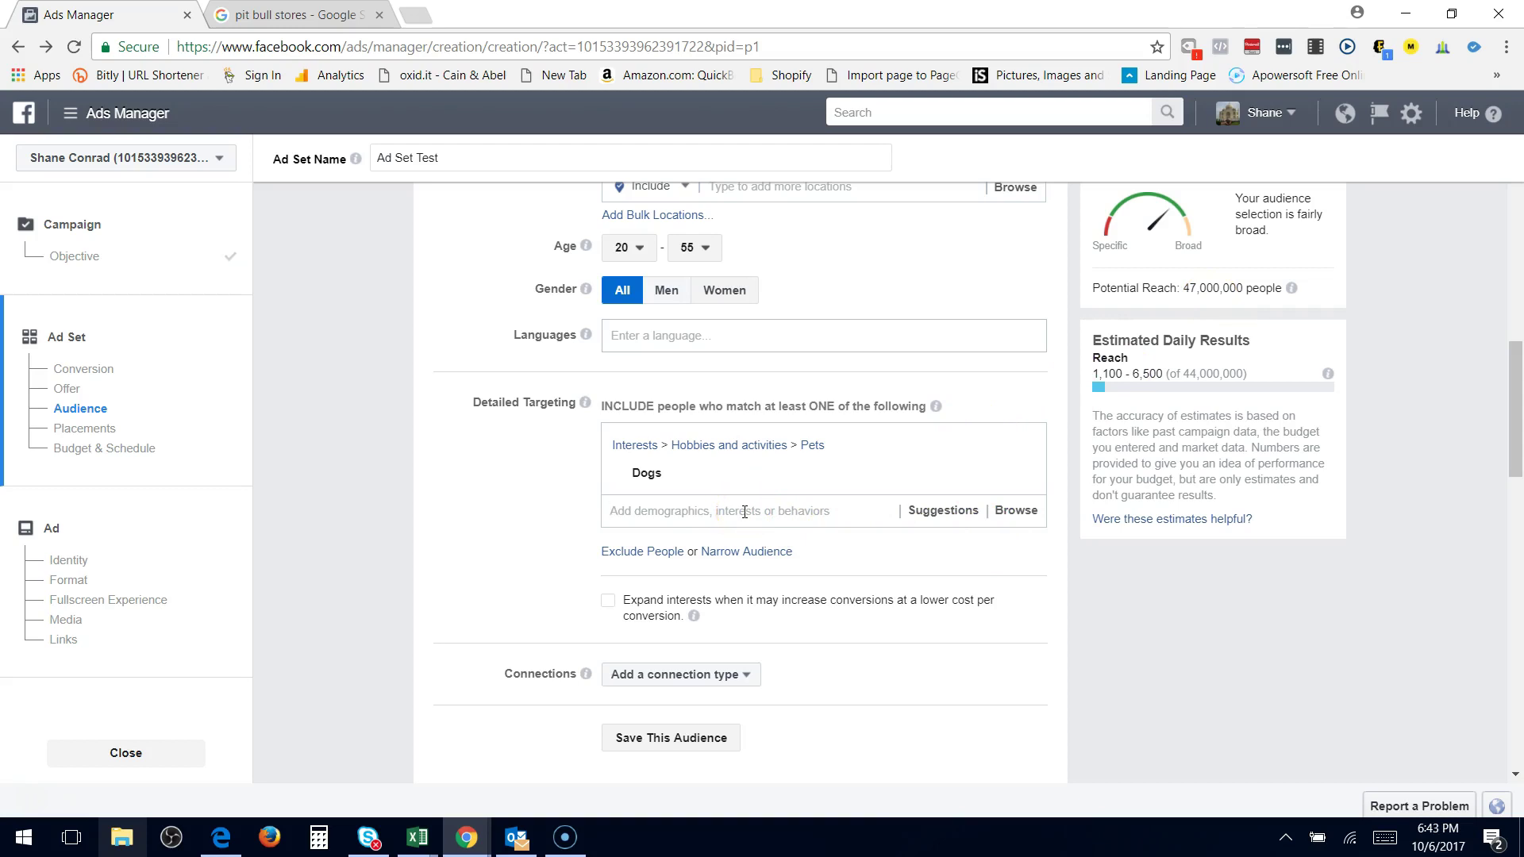
- Add the Dog breed and Dog Lovers interests to the included detailed targeting
type("dog")
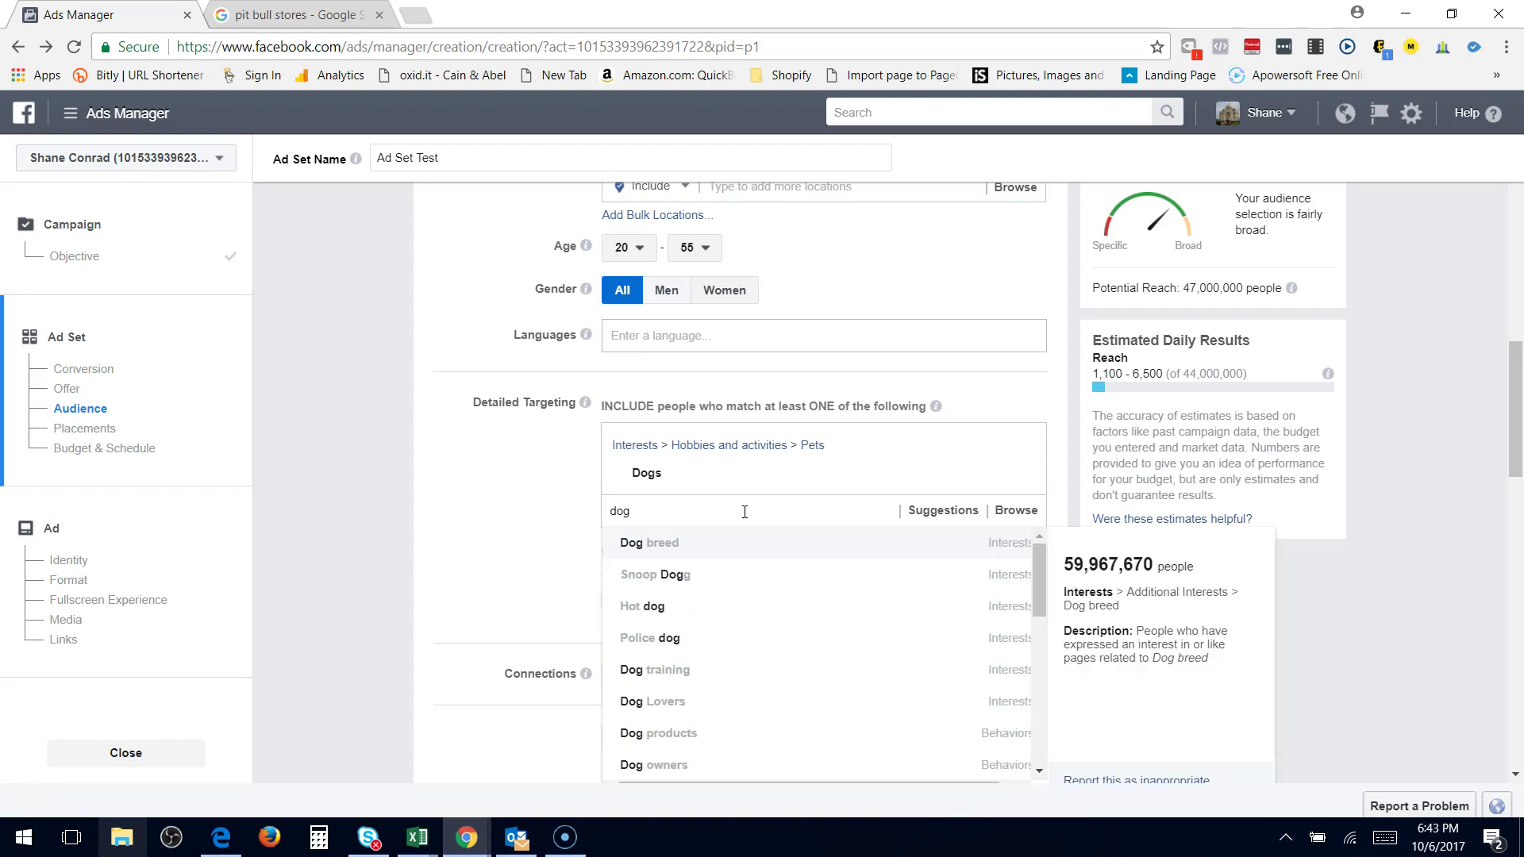
left_click(697, 551)
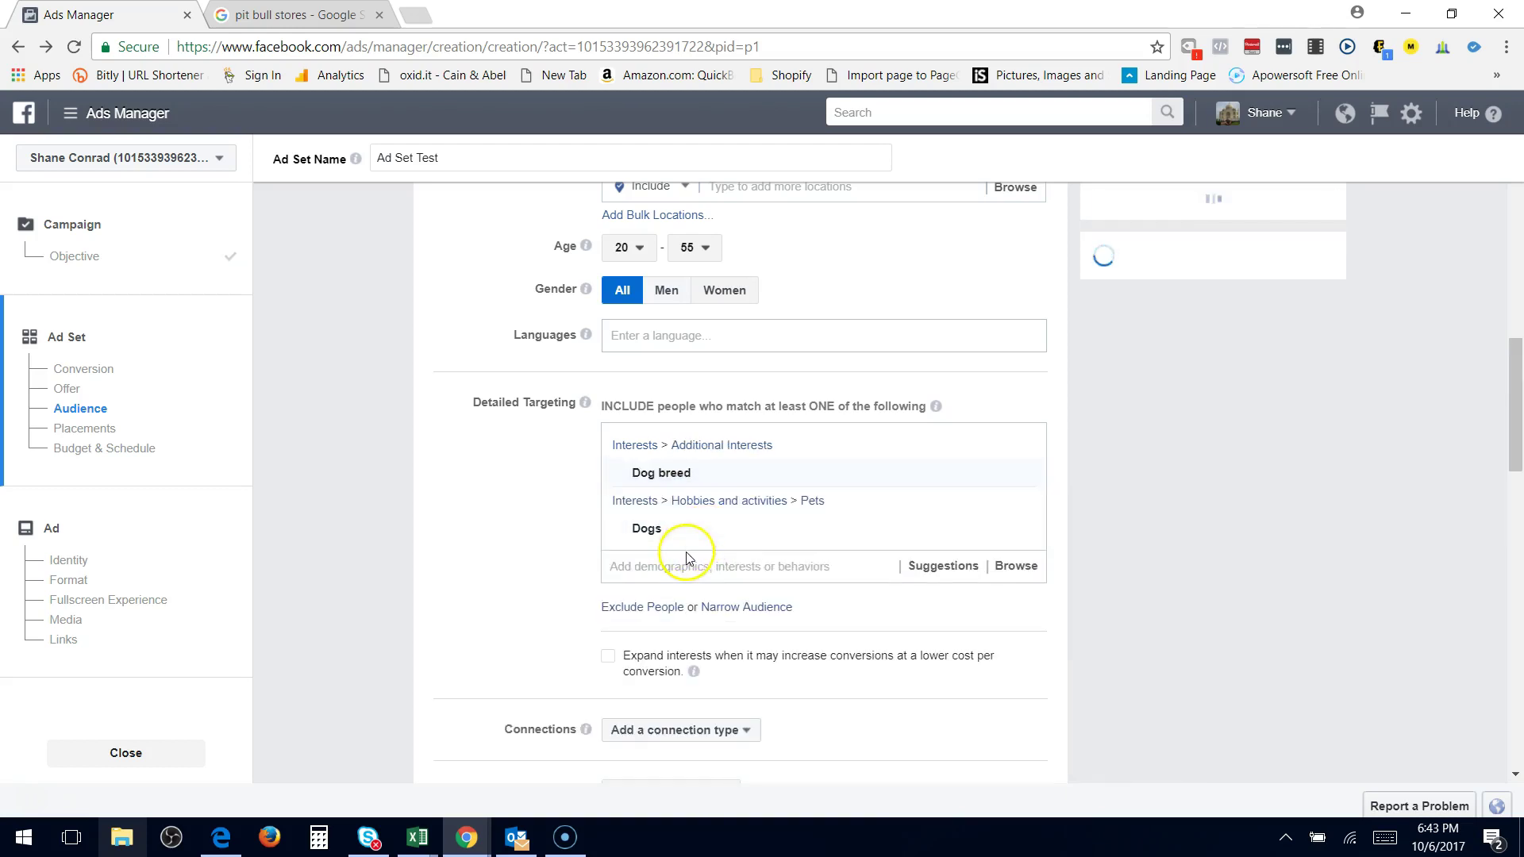
type("dog")
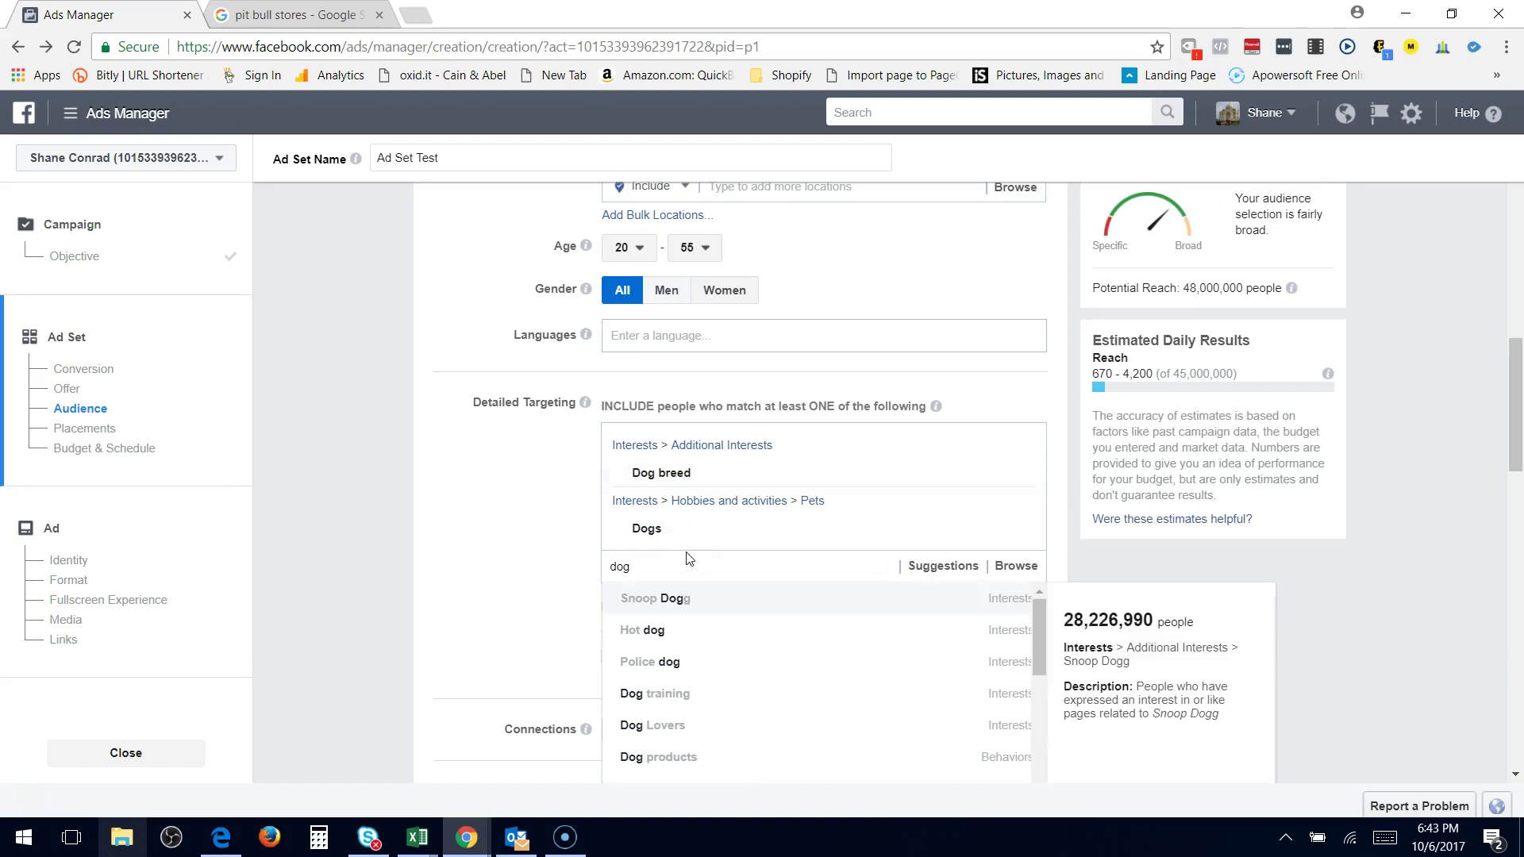
left_click(696, 727)
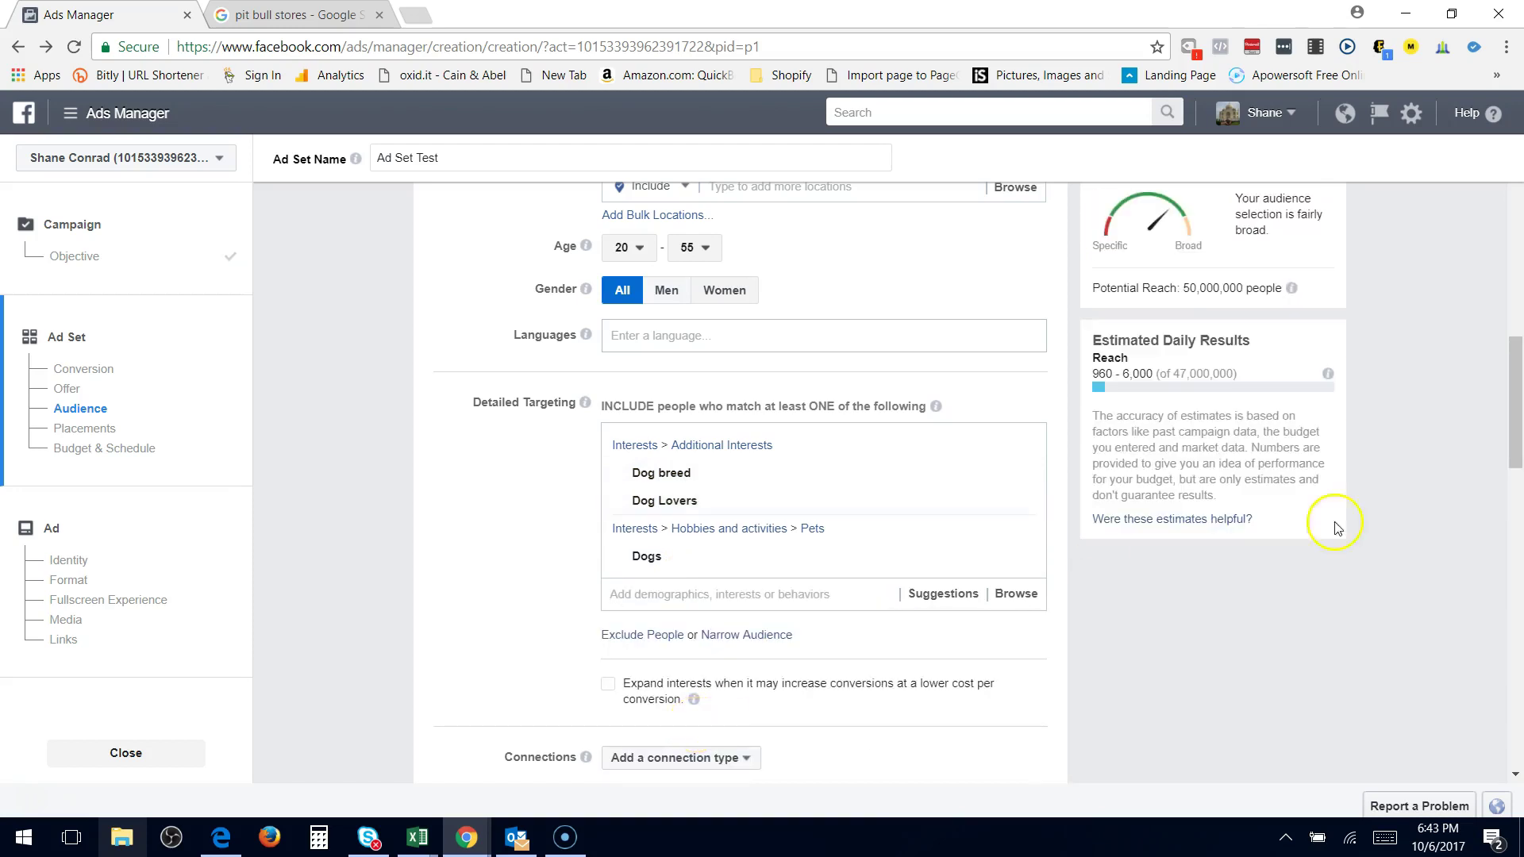
- Review the suggested related interests for the dog audience and close the suggestions
left_click_drag(1516, 395, 1516, 428)
left_click(935, 487)
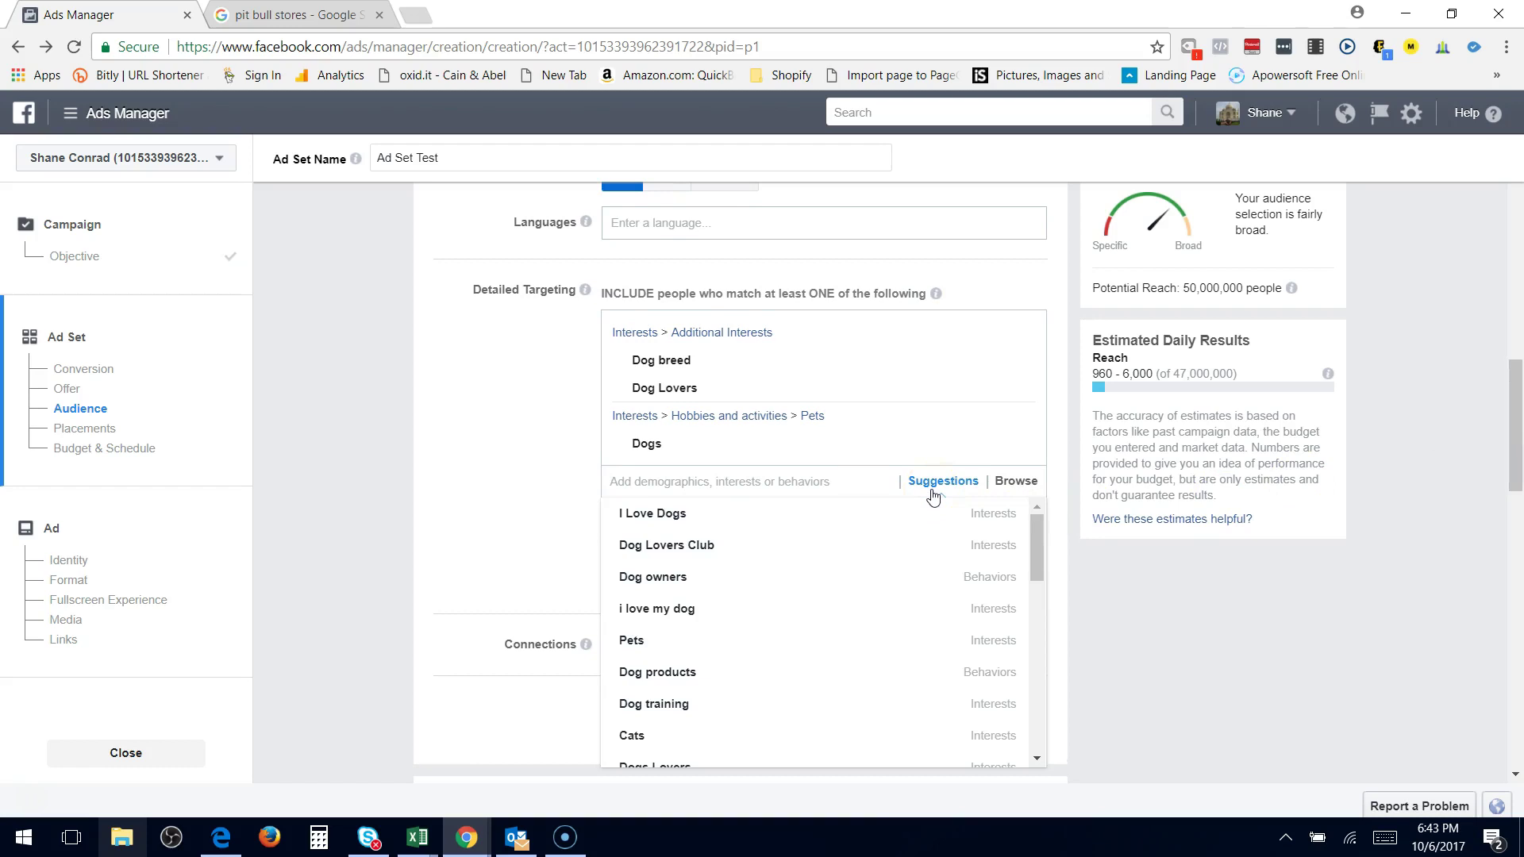
mouse_move(871, 641)
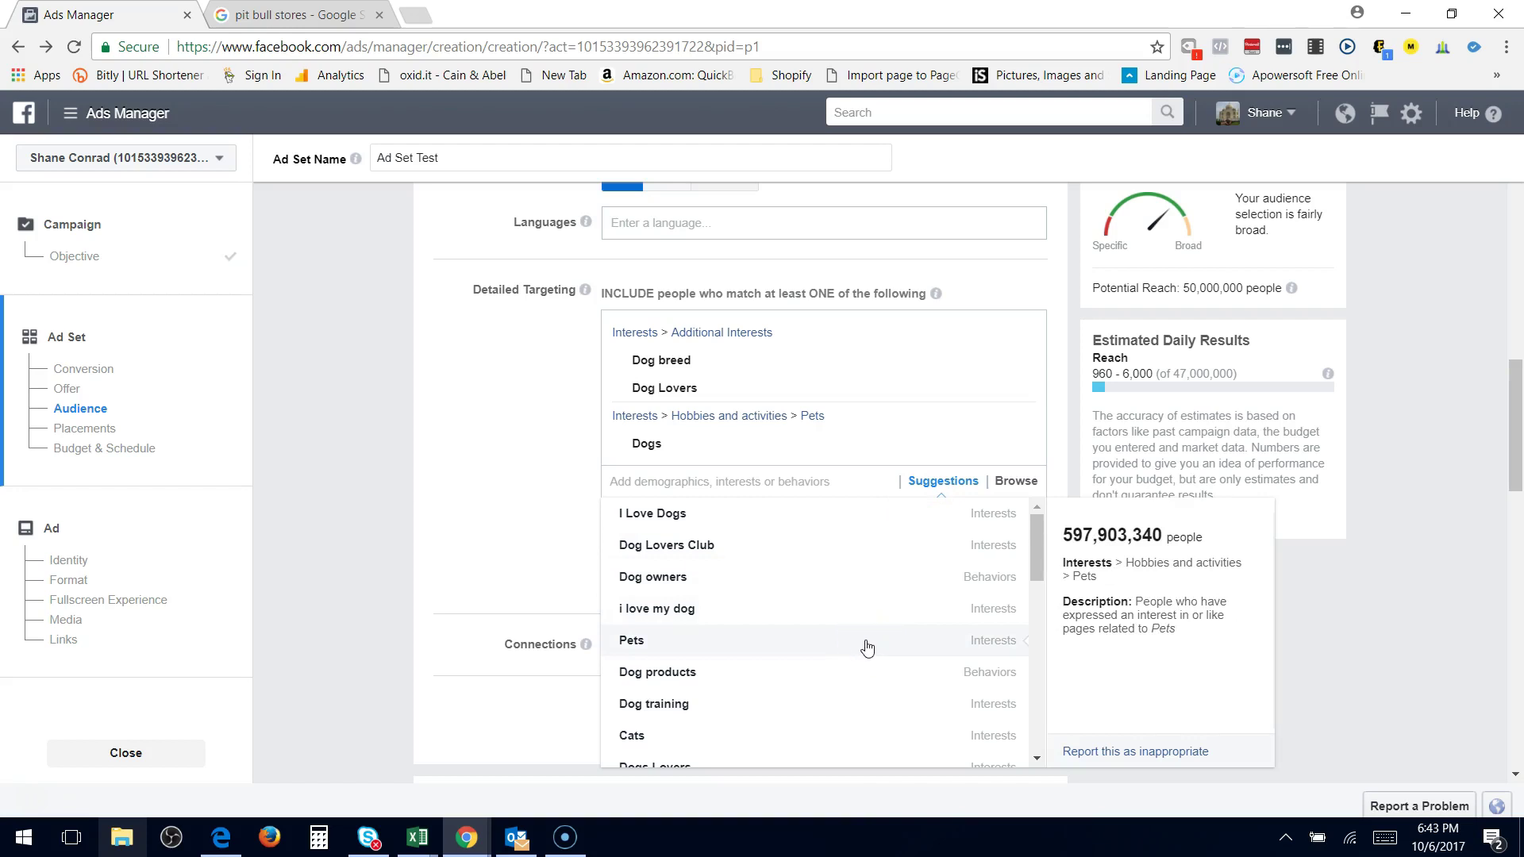
left_click(492, 511)
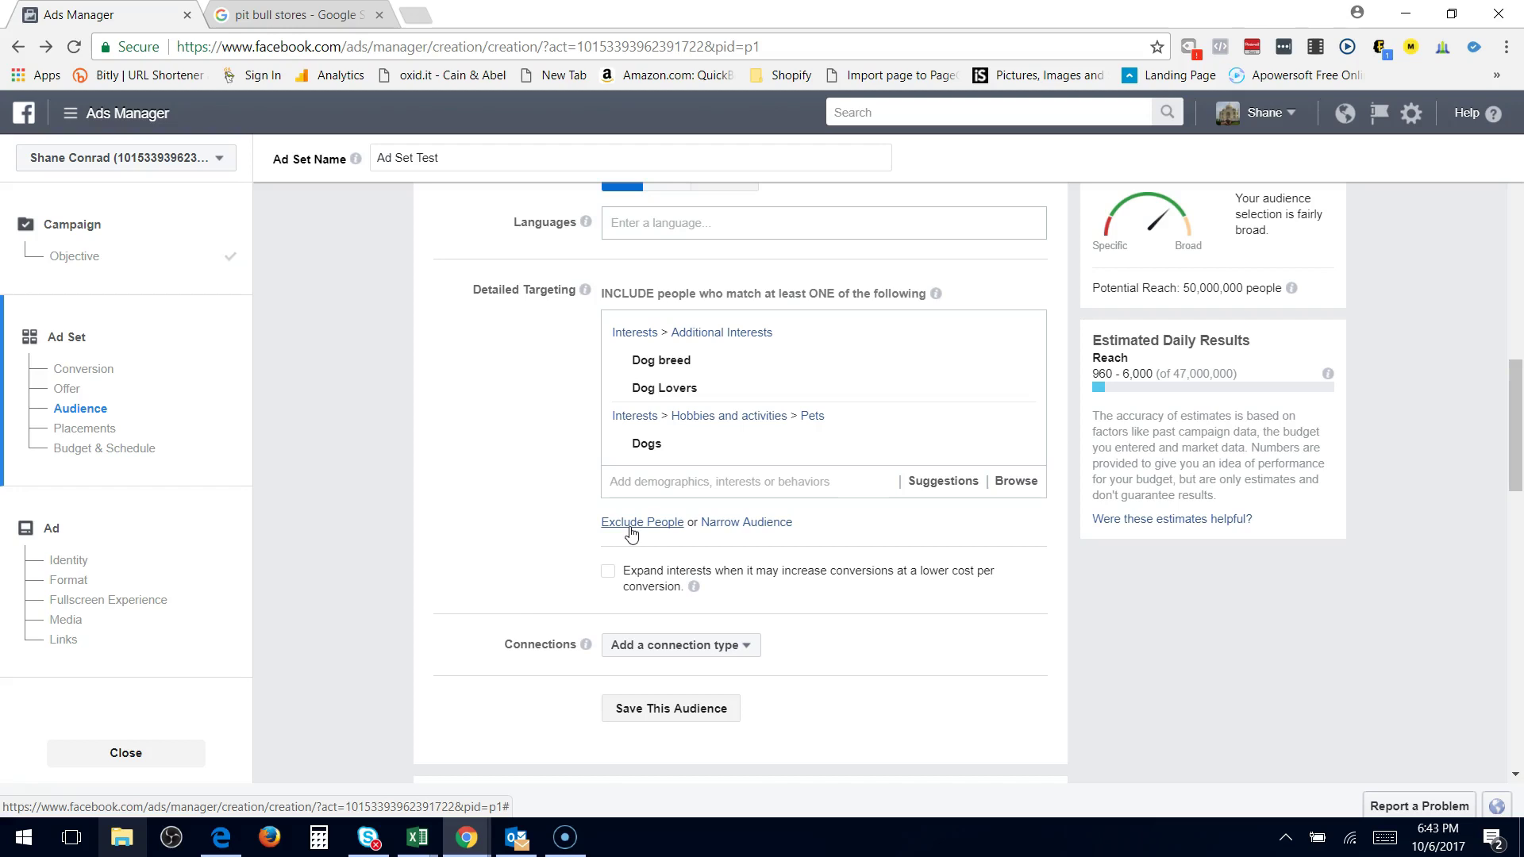
- Narrow the audience so that people must also match the Pit bull interest
left_click(743, 524)
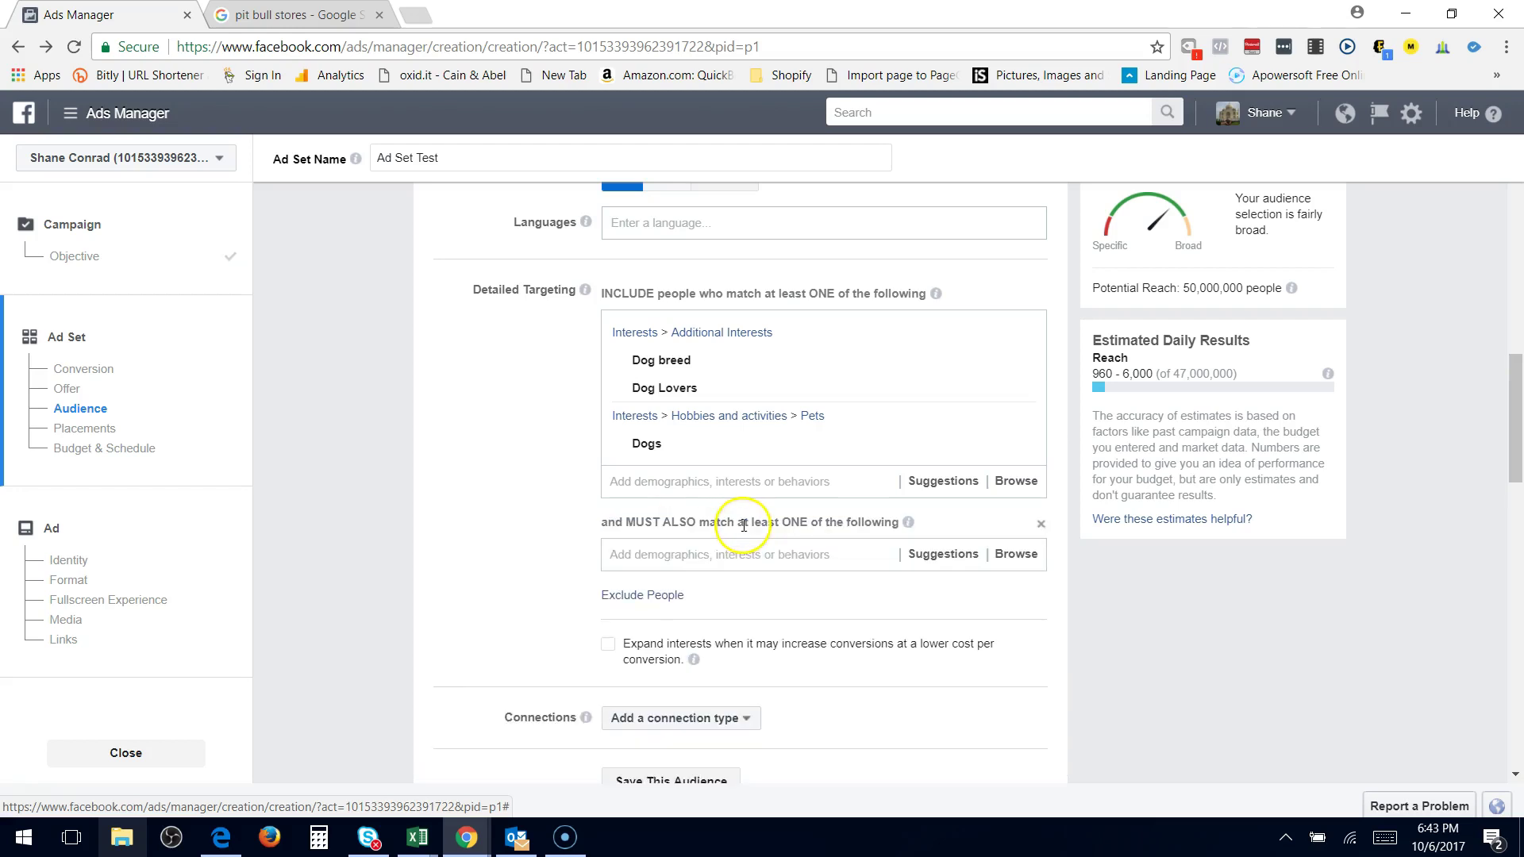
left_click(683, 554)
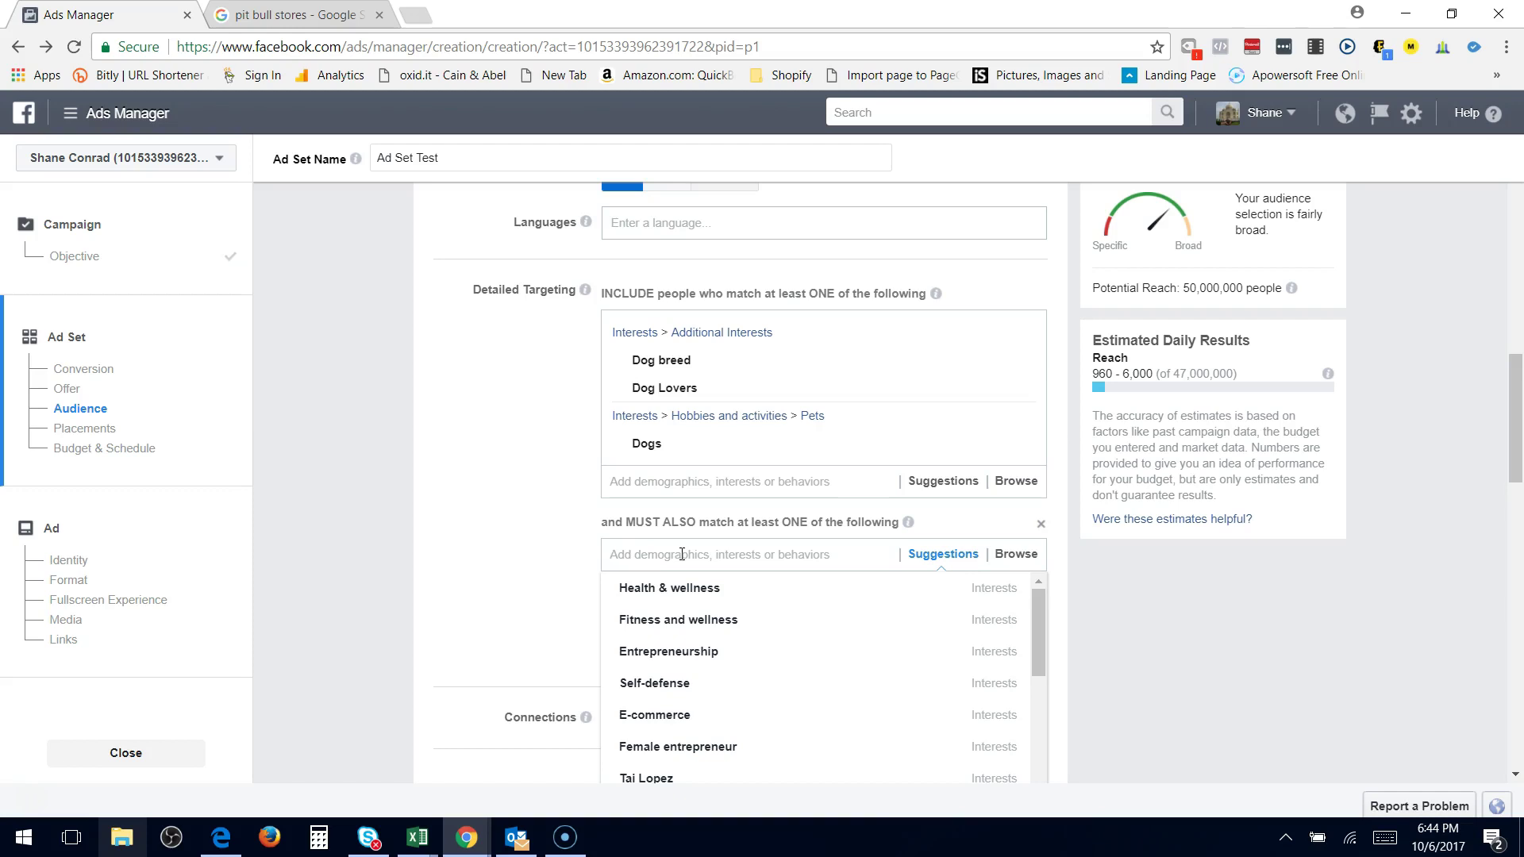
type("pit bull")
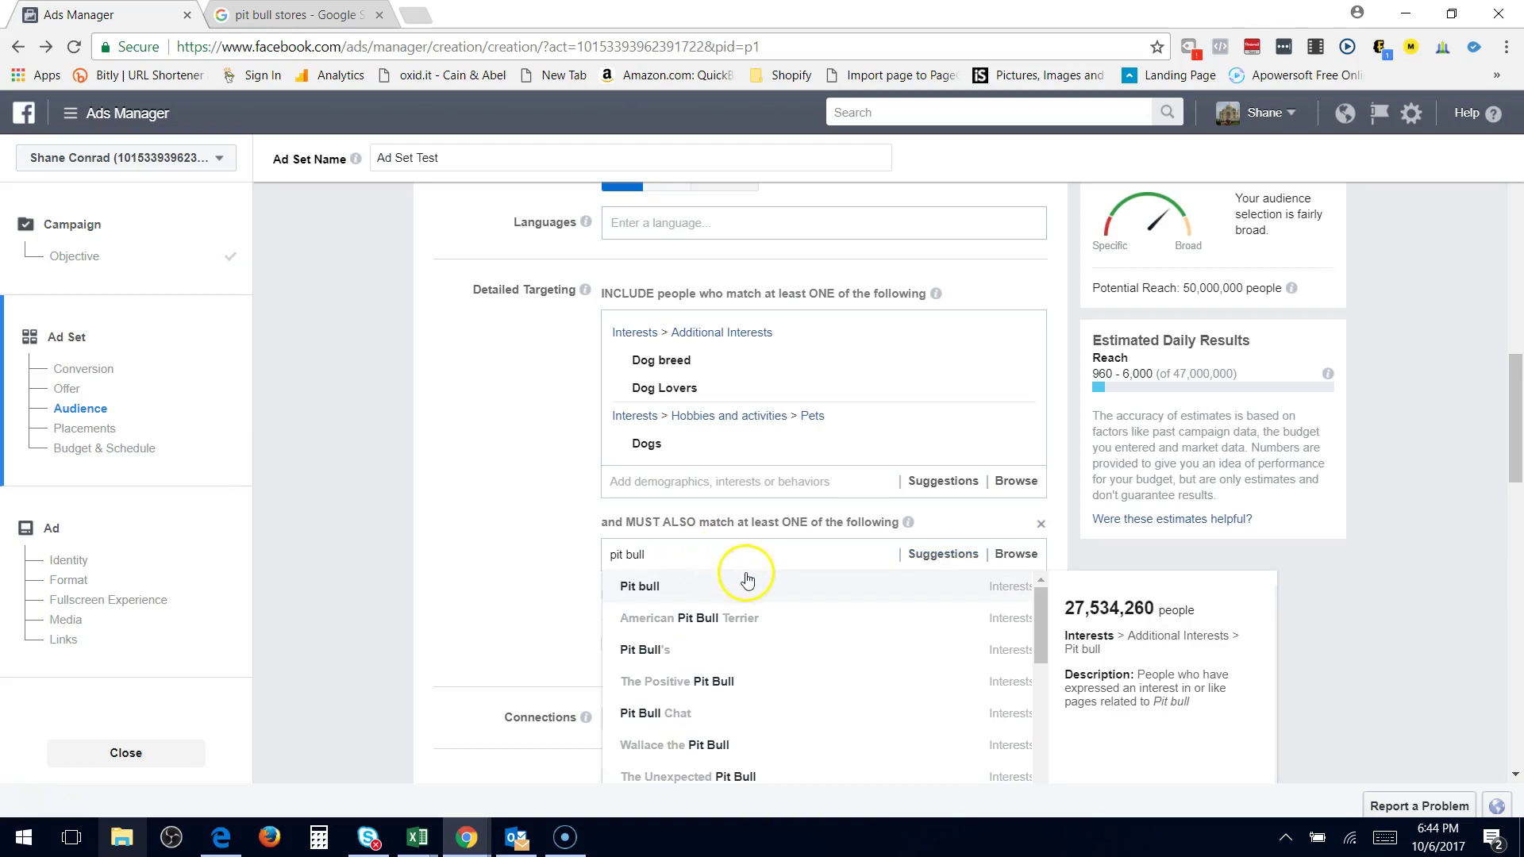
left_click(743, 588)
- Search the must-also-match interests for "pitbull" and "pitbulls" to examine the available targeting options
type("pitb")
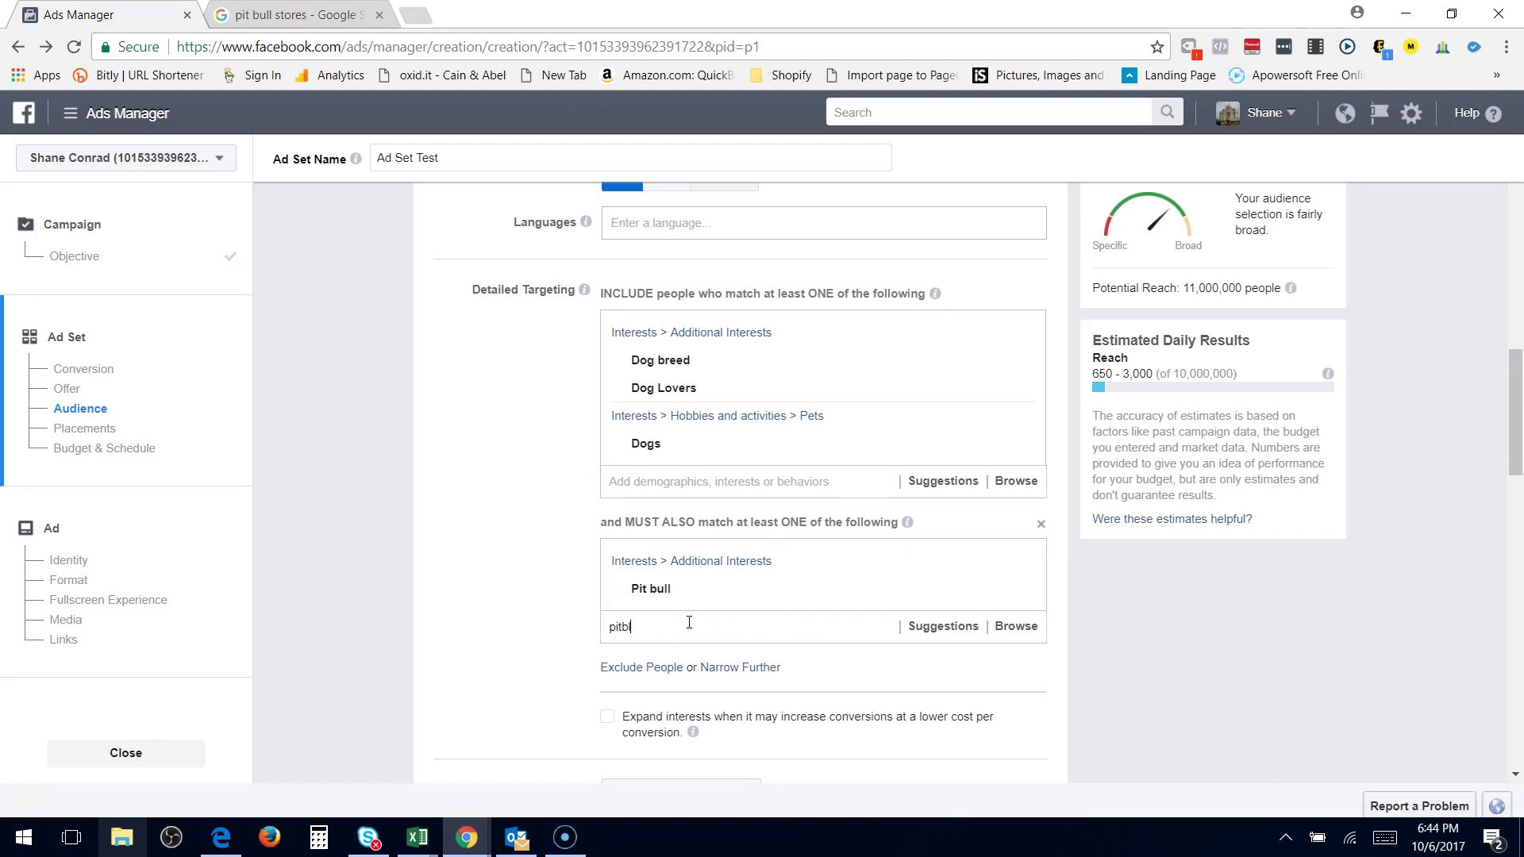
key("BackSpace")
key("BackSpace")
key("BackSpace")
key("BackSpace")
type("pitbull")
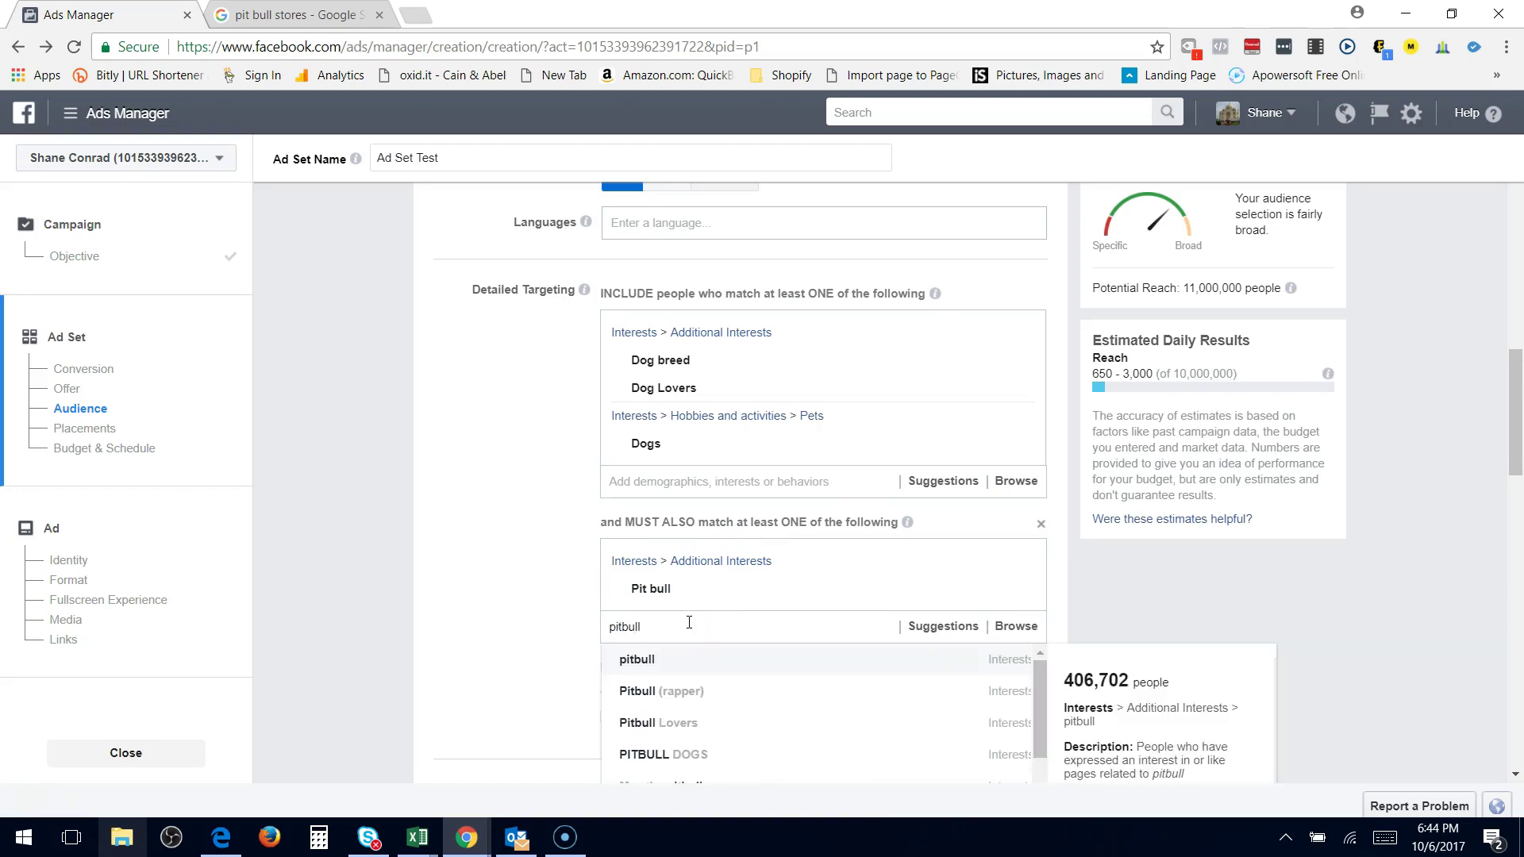
type("s")
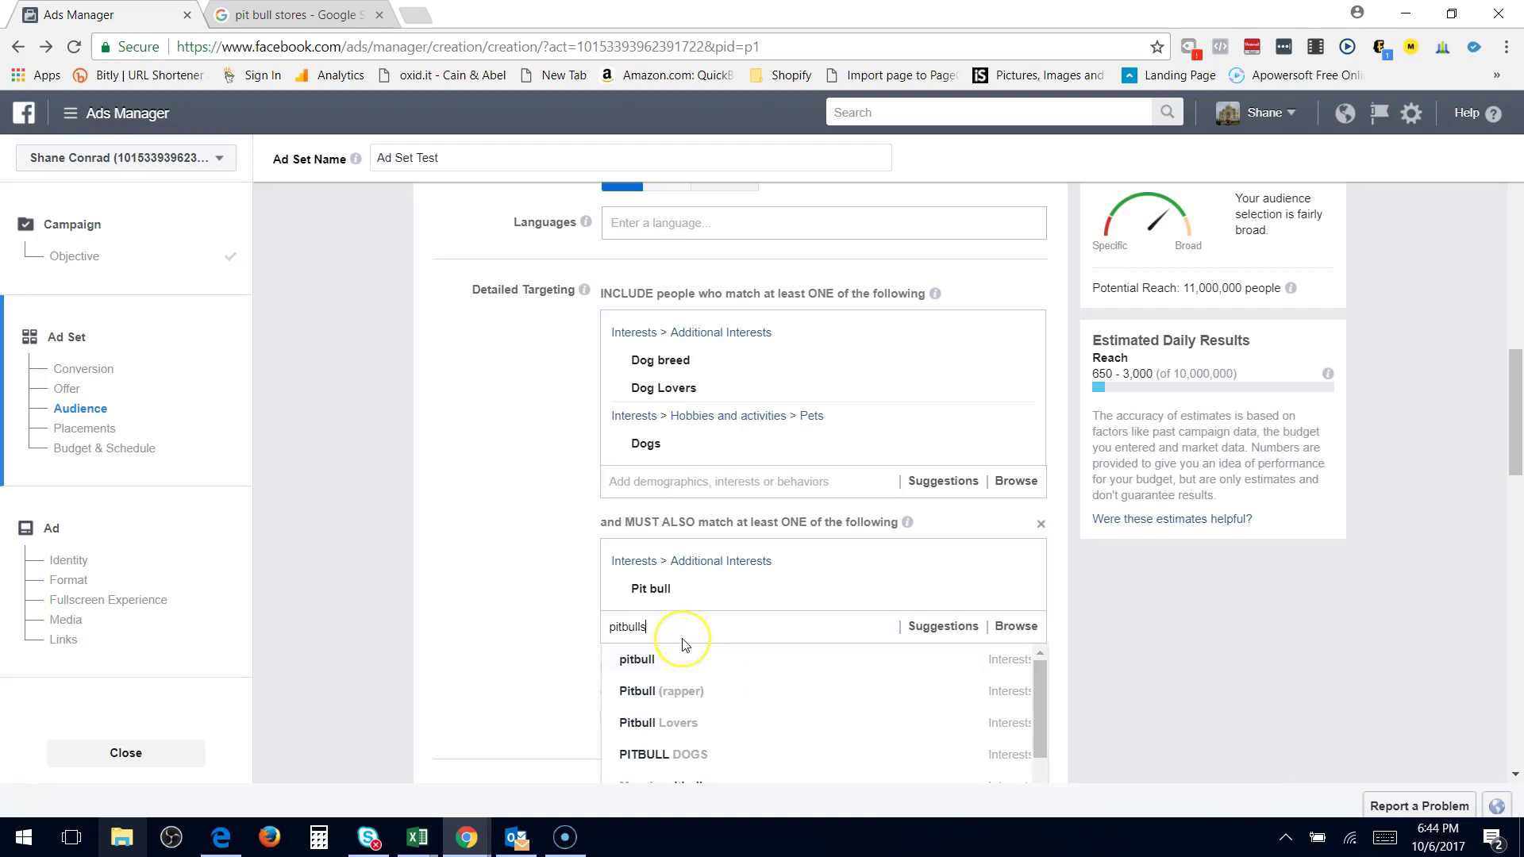
key("BackSpace")
key("BackSpace")
key("BackSpace")
key("BackSpace")
key("BackSpace")
key("BackSpace")
key("BackSpace")
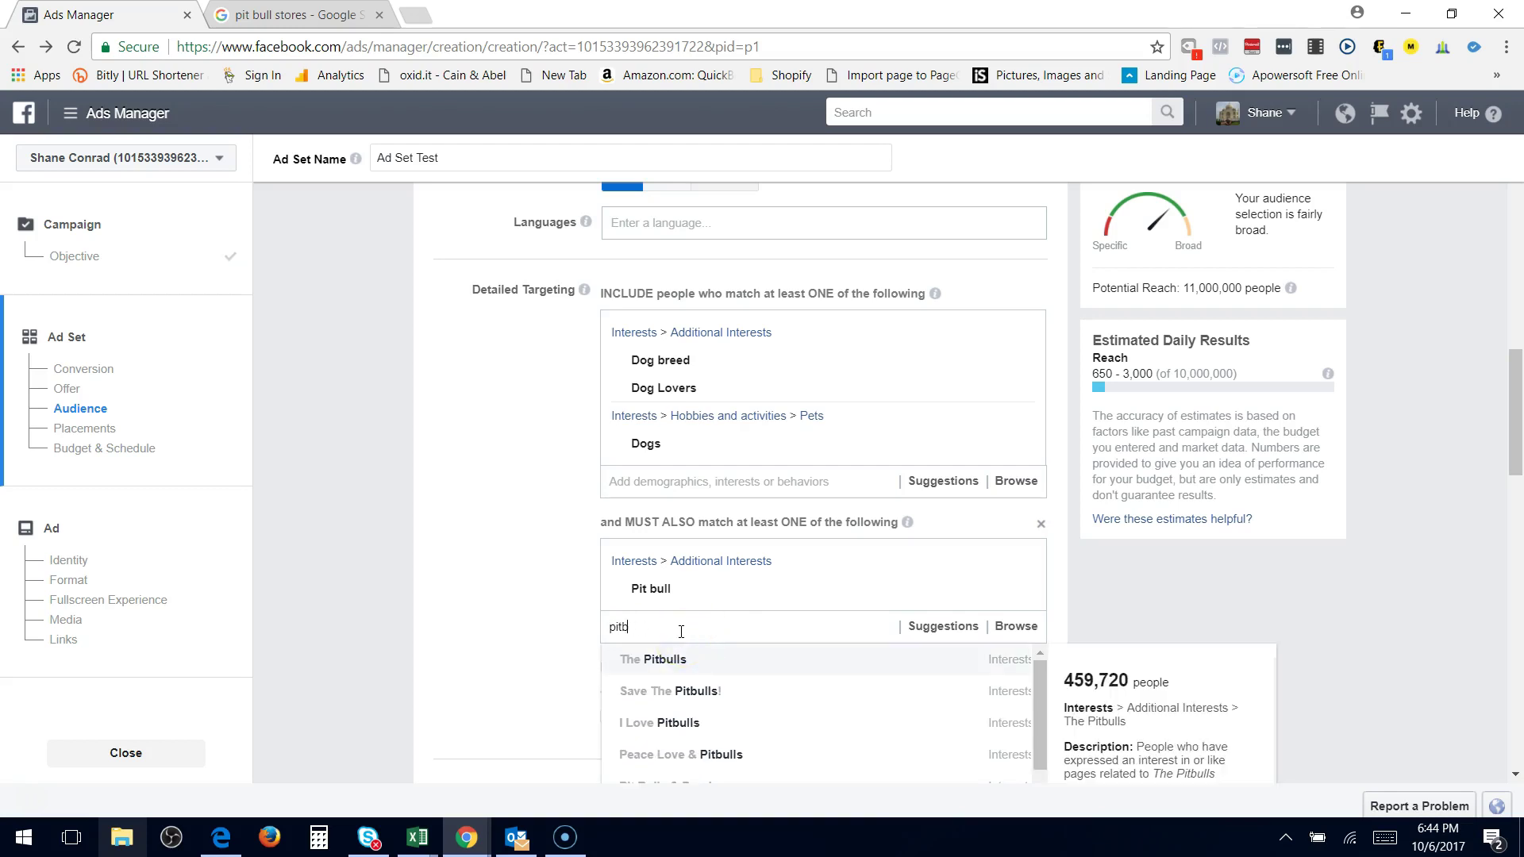
- Add the Pit Bull's and American Pit Bull Terrier interests to the must-also-match targeting
type("it bu")
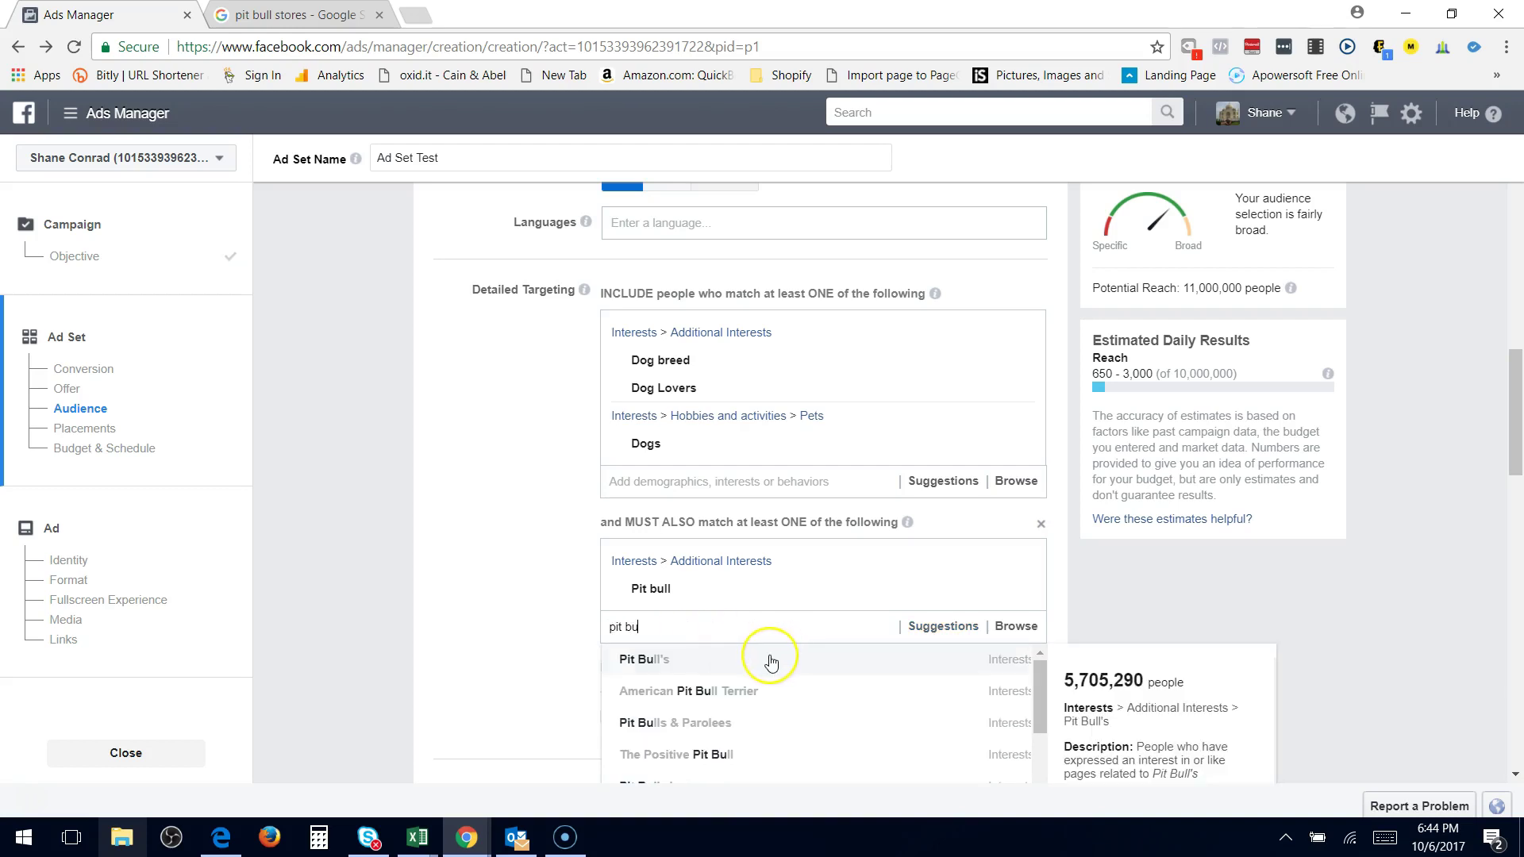
left_click(770, 660)
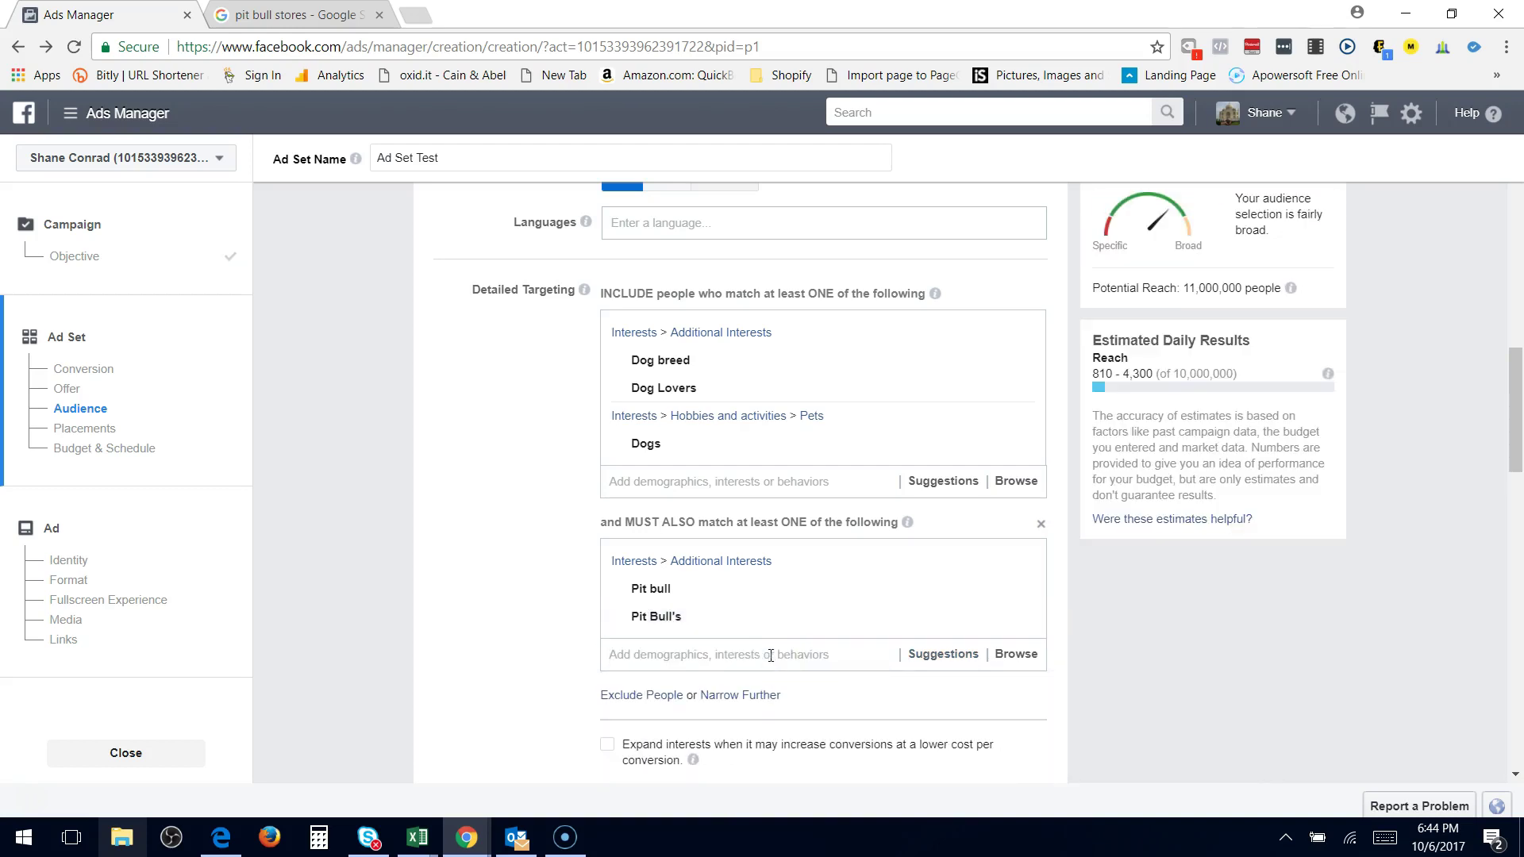
type("pit bull")
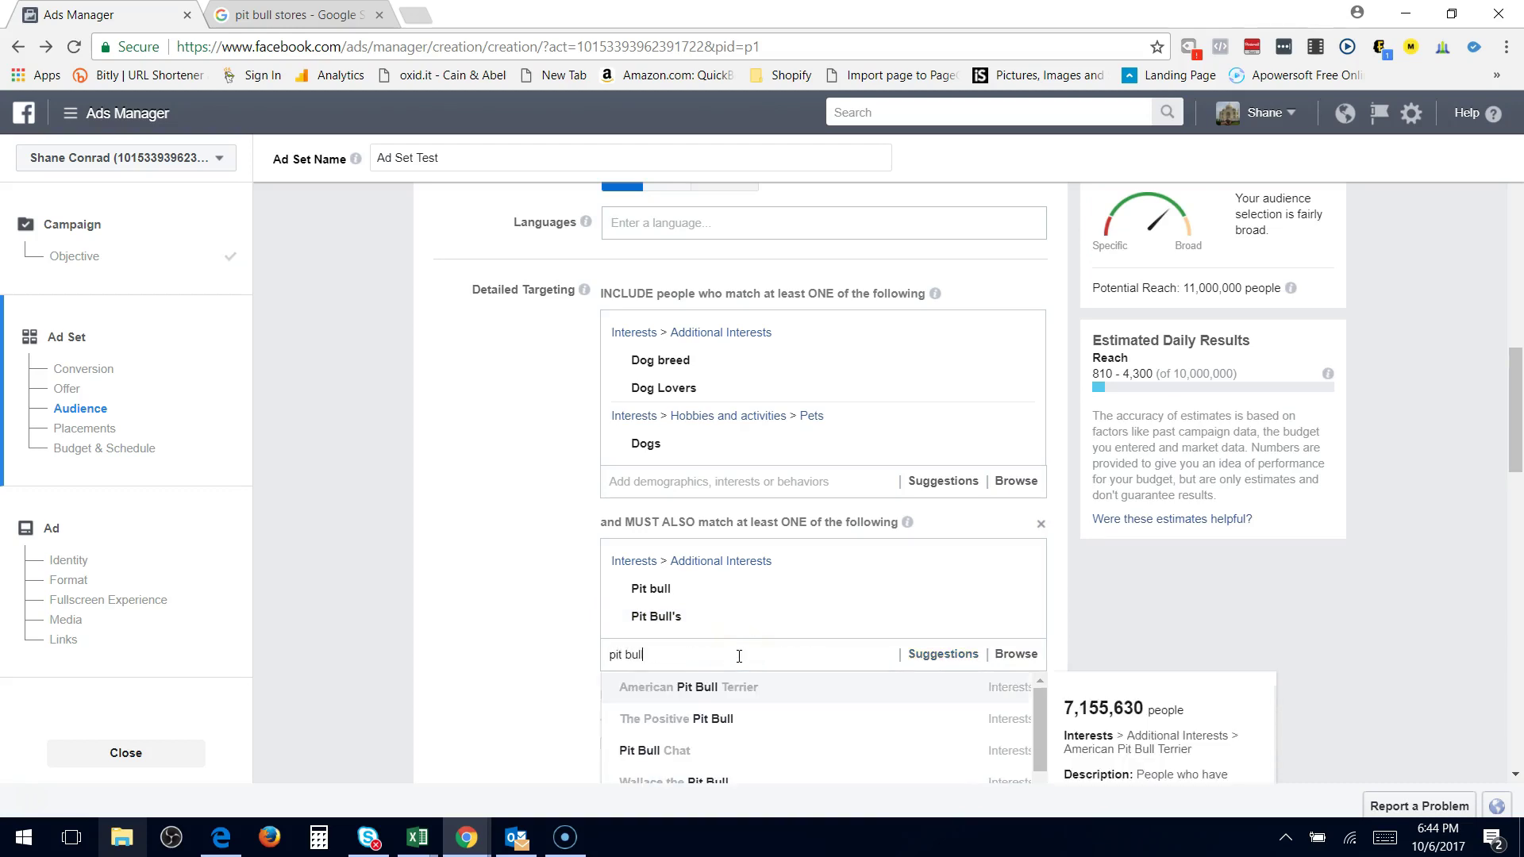
left_click(765, 692)
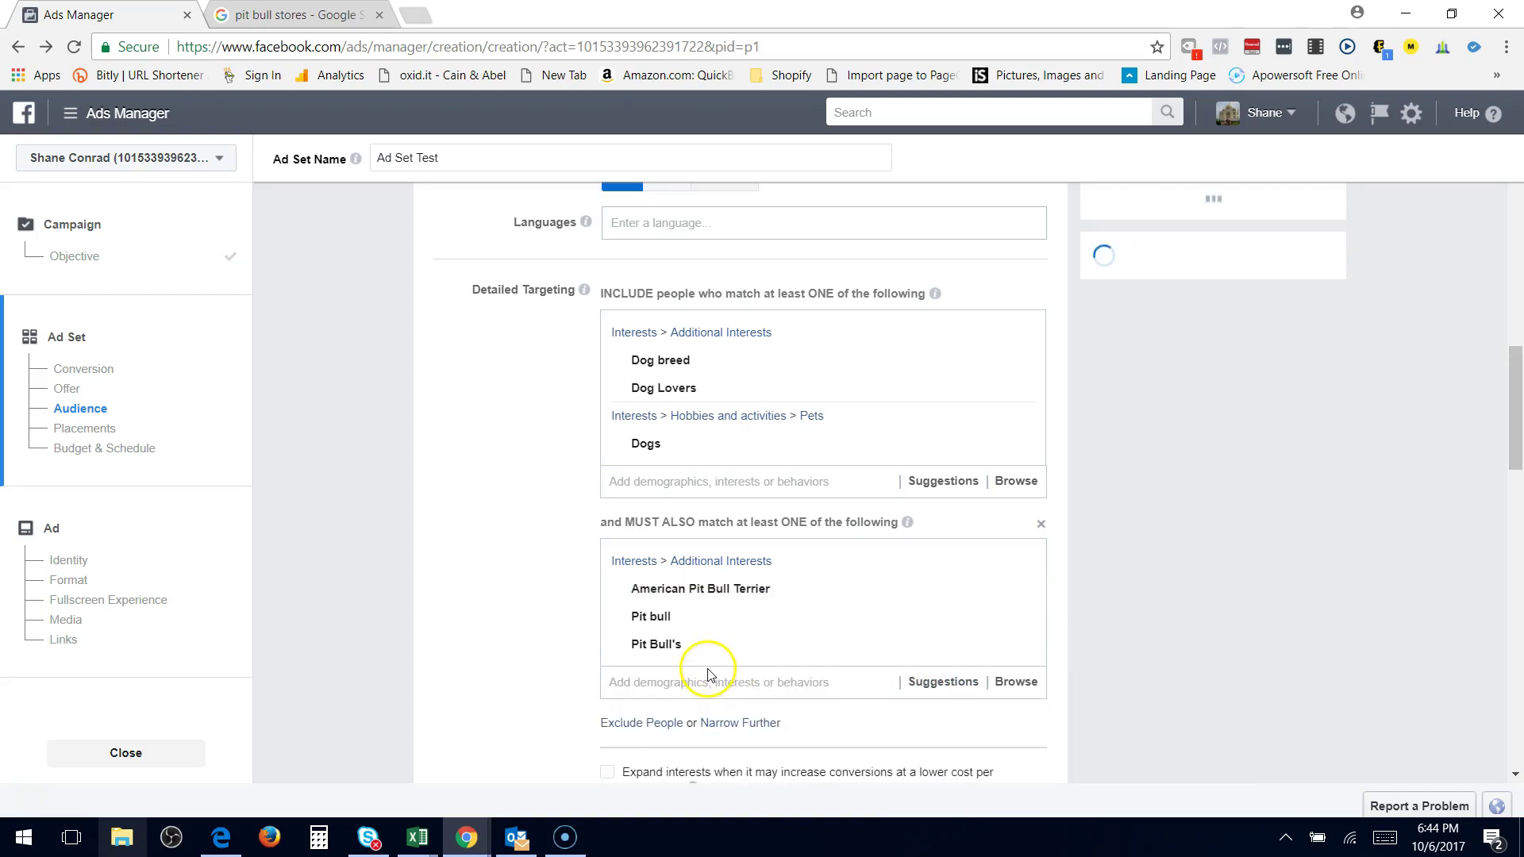
- Look for more pit bull interests in the must-also-match search, trying store and lover terms, and clear the search text
left_click(697, 684)
type("pit bull")
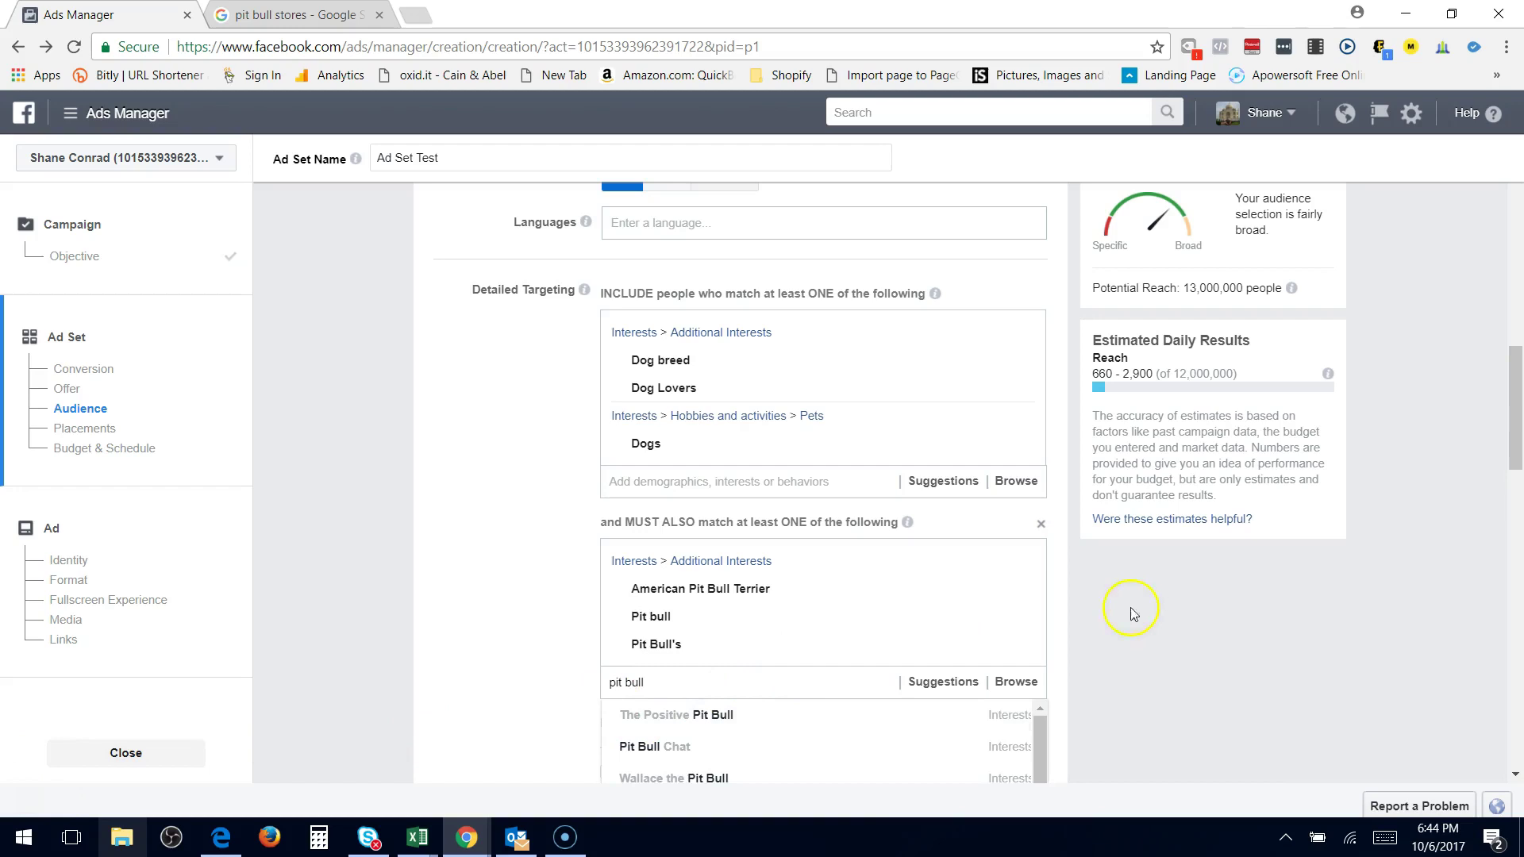
left_click_drag(1512, 452, 1512, 496)
left_click(840, 456)
type("pit bull")
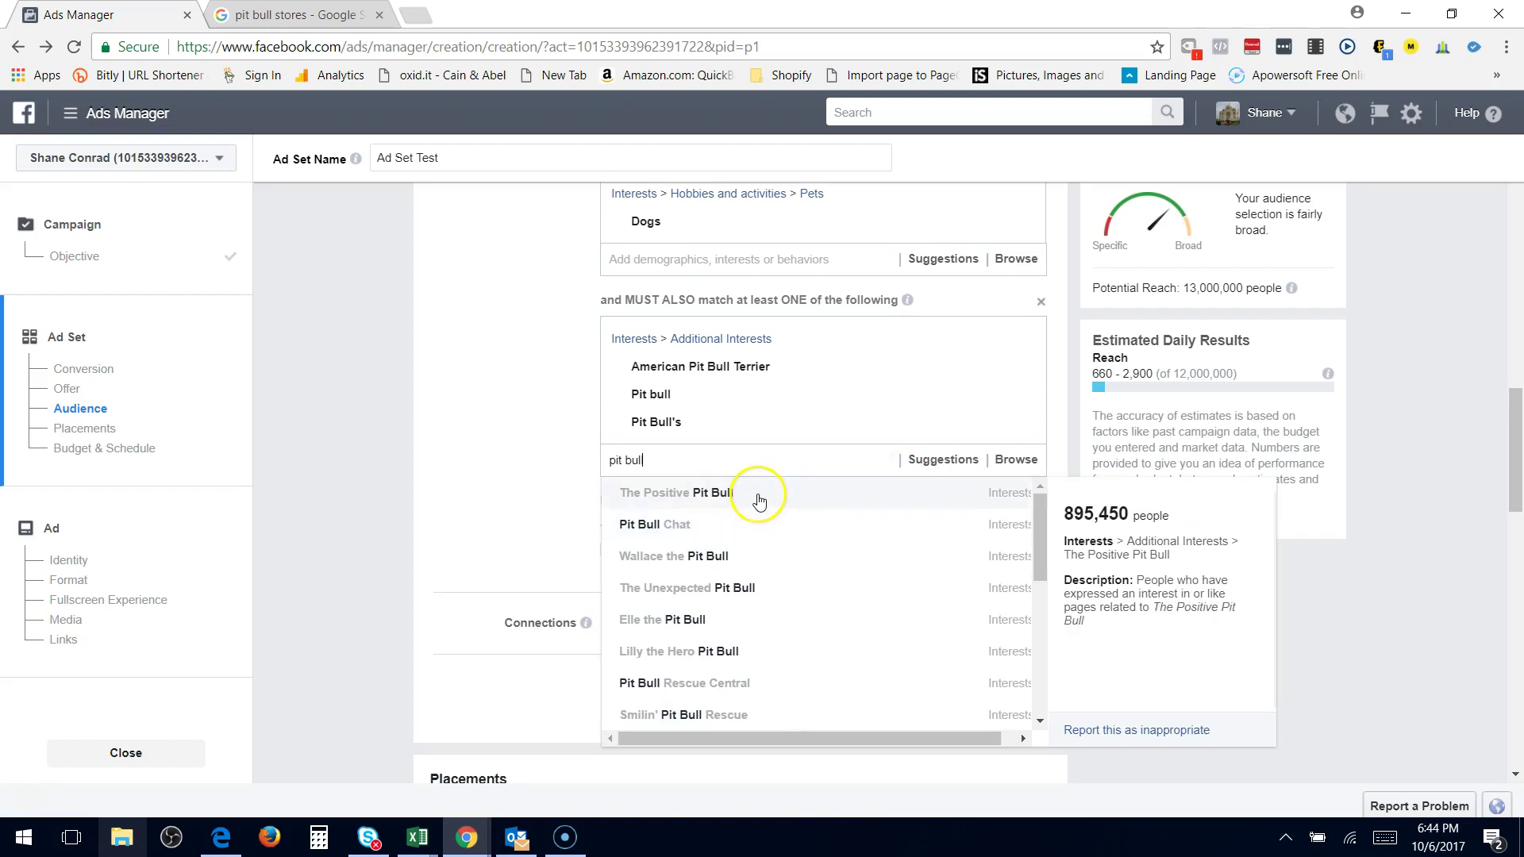
type("sto")
key("ctrl+a")
key("BackSpace")
type("pit bulll lo")
key("BackSpace")
key("BackSpace")
key("BackSpace")
key("BackSpace")
key("BackSpace")
key("BackSpace")
key("BackSpace")
key("BackSpace")
key("BackSpace")
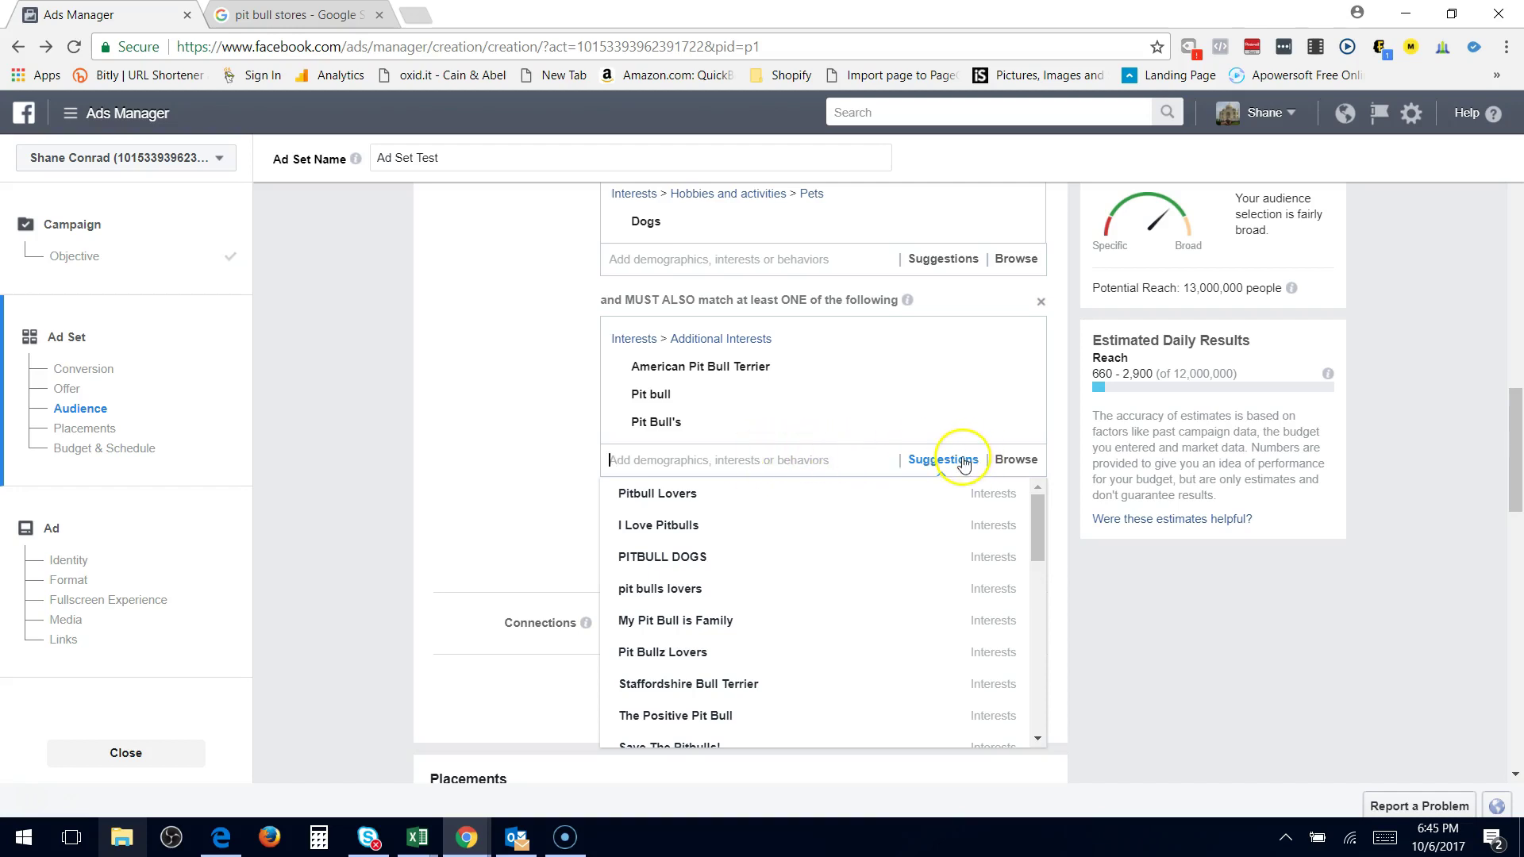
- Add the suggested I Love Pitbulls and Pitbull Lovers interests to the must-also-match targeting
mouse_move(834, 488)
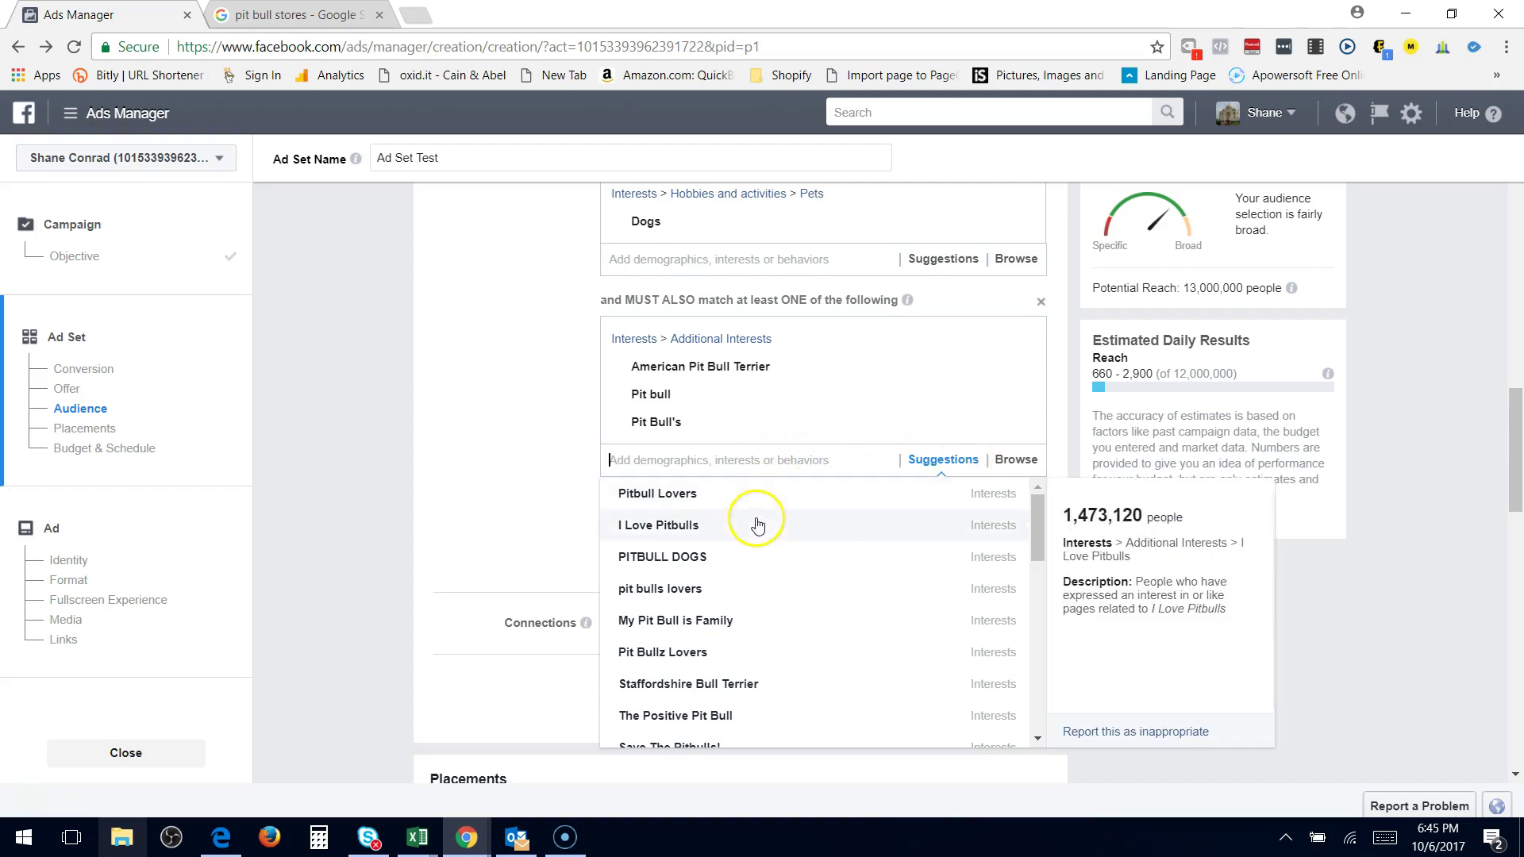
left_click(715, 527)
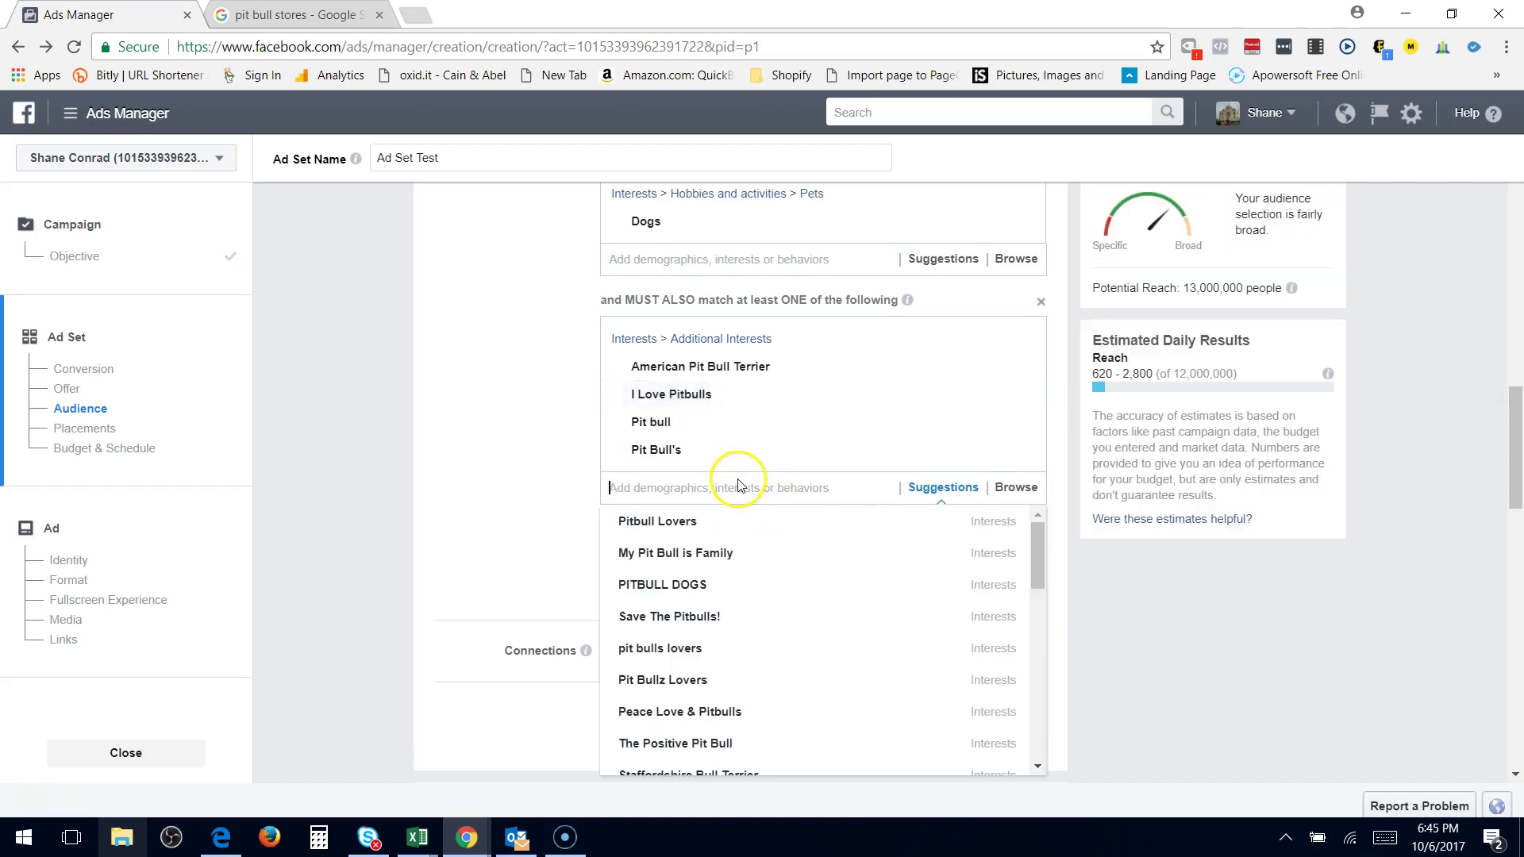
left_click(741, 521)
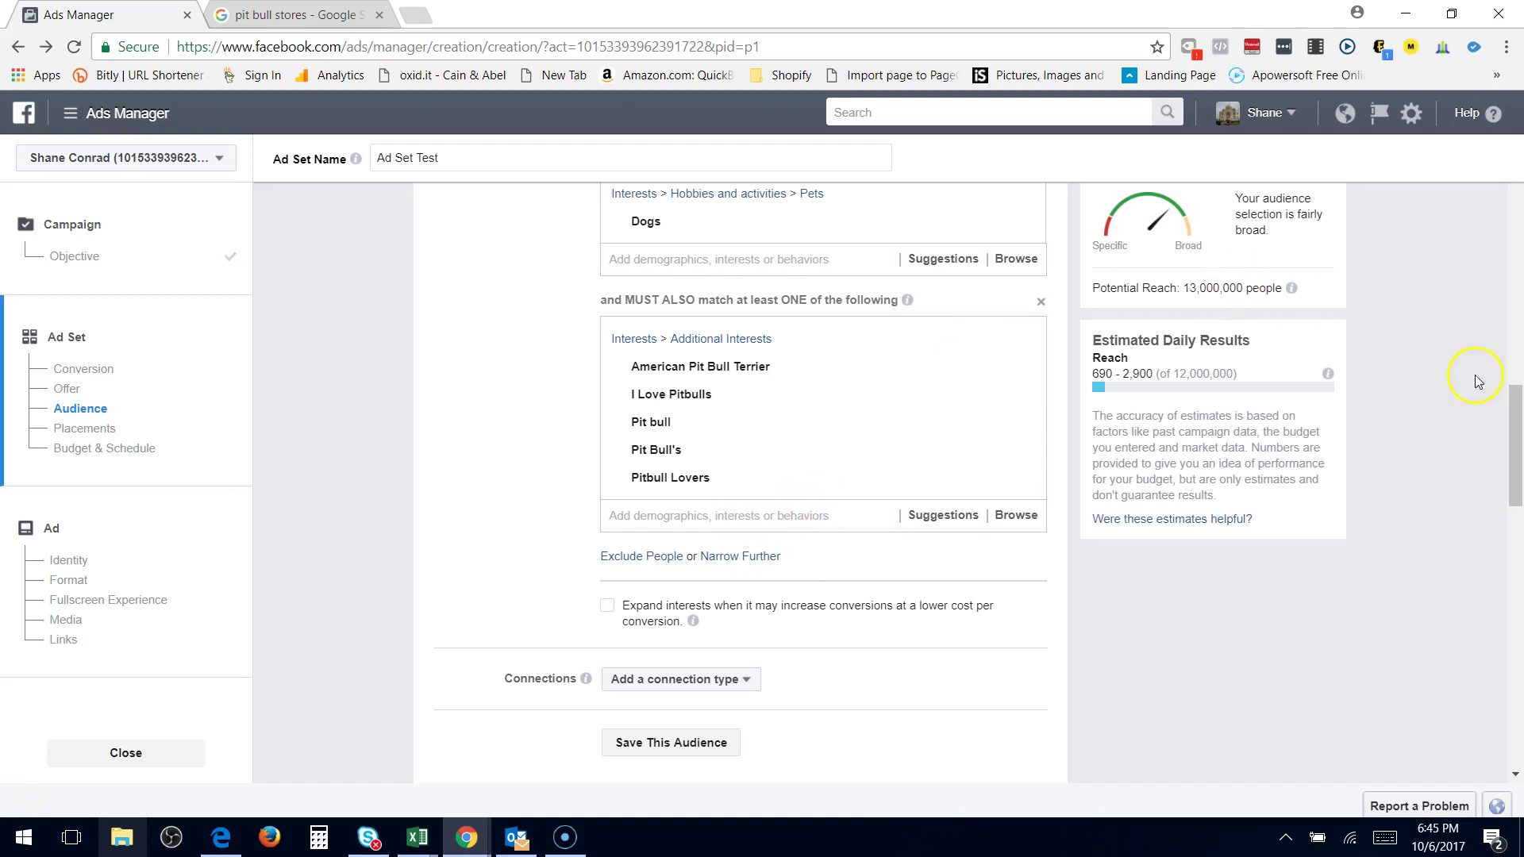
- Remove the Dog Lovers and Dog breed interests from the included detailed targeting
left_click_drag(1515, 406, 1507, 367)
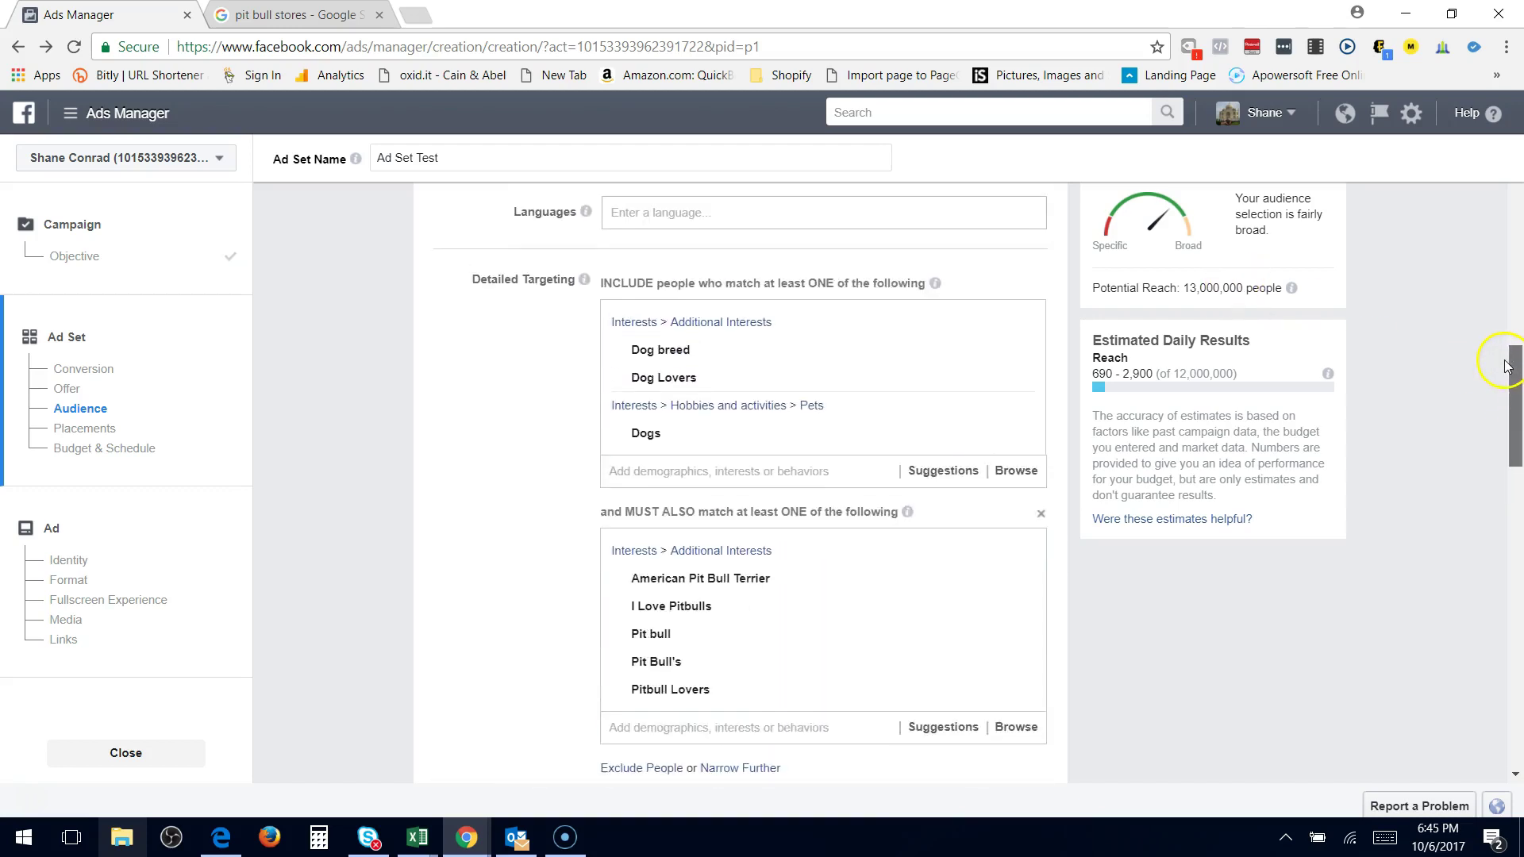
scroll(1507, 367, "down", 1)
mouse_move(736, 332)
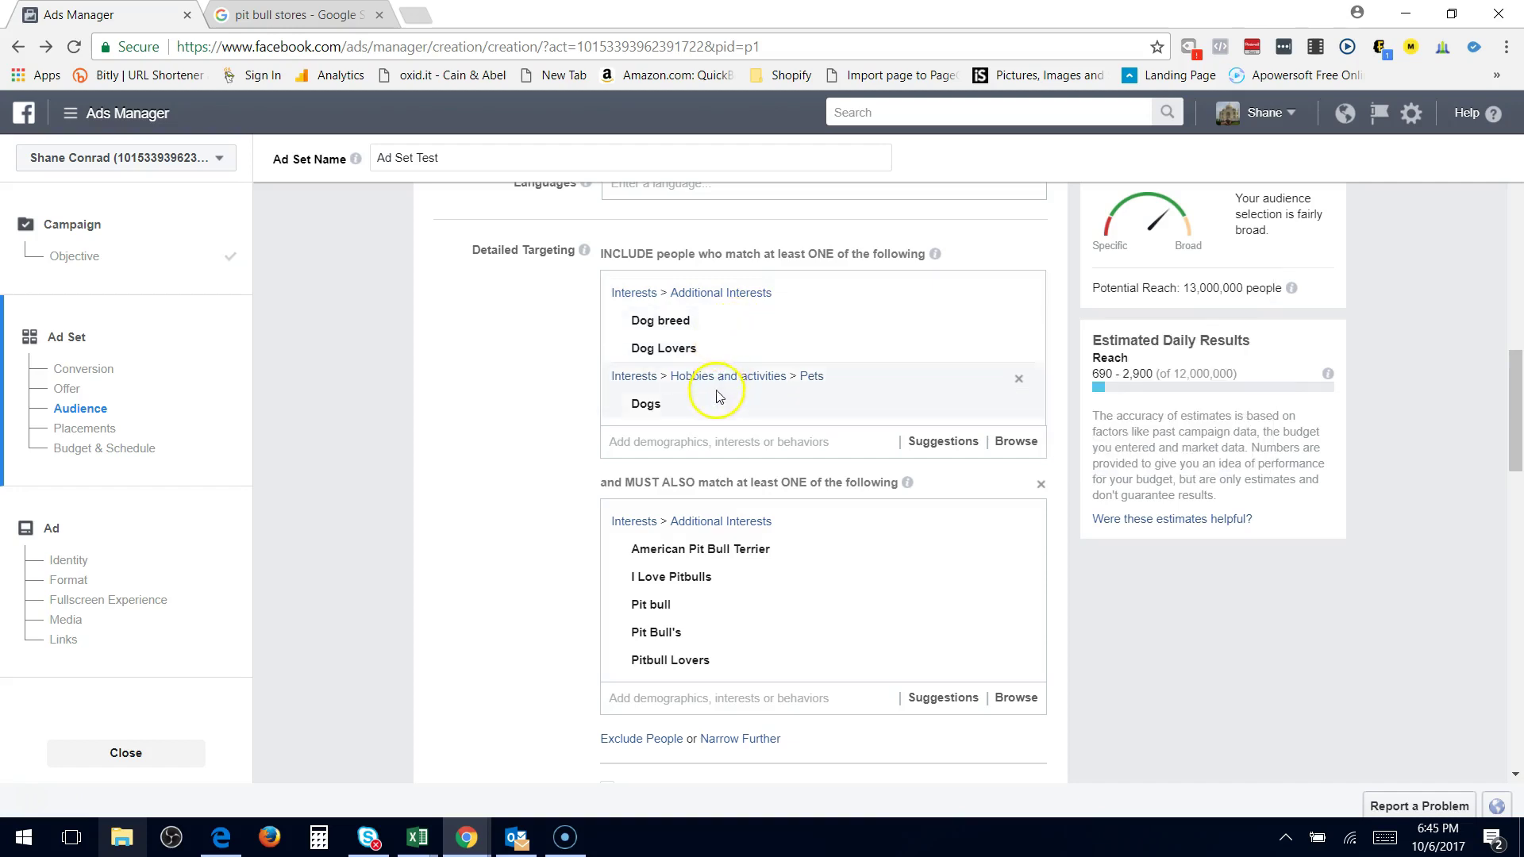
scroll(1516, 445, "down", 2)
mouse_move(1518, 446)
left_mouse_down()
mouse_move(1518, 460)
mouse_move(1516, 416)
left_mouse_up()
mouse_move(945, 405)
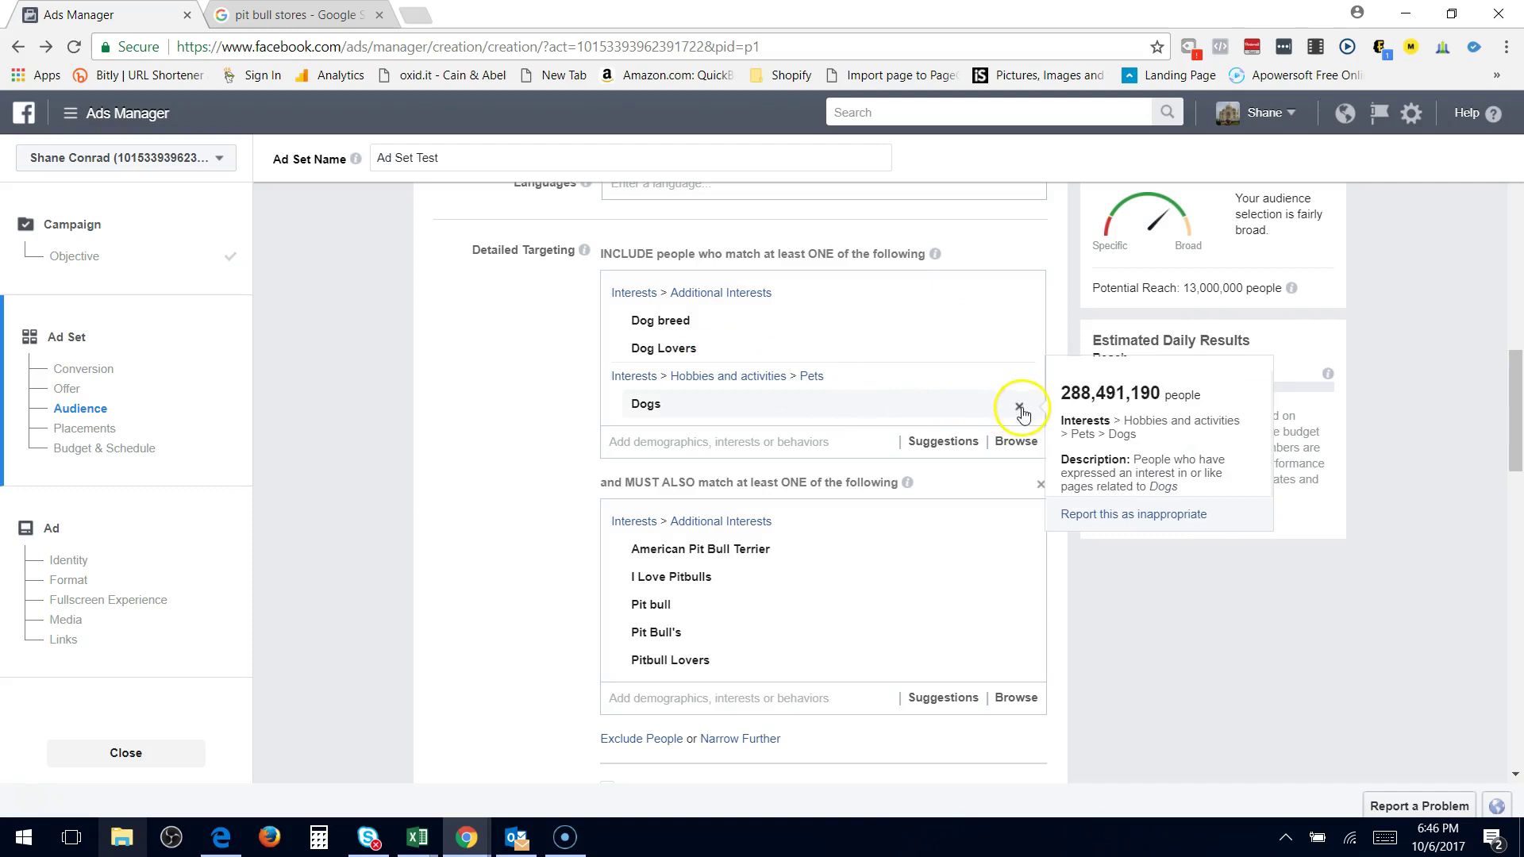
mouse_move(888, 354)
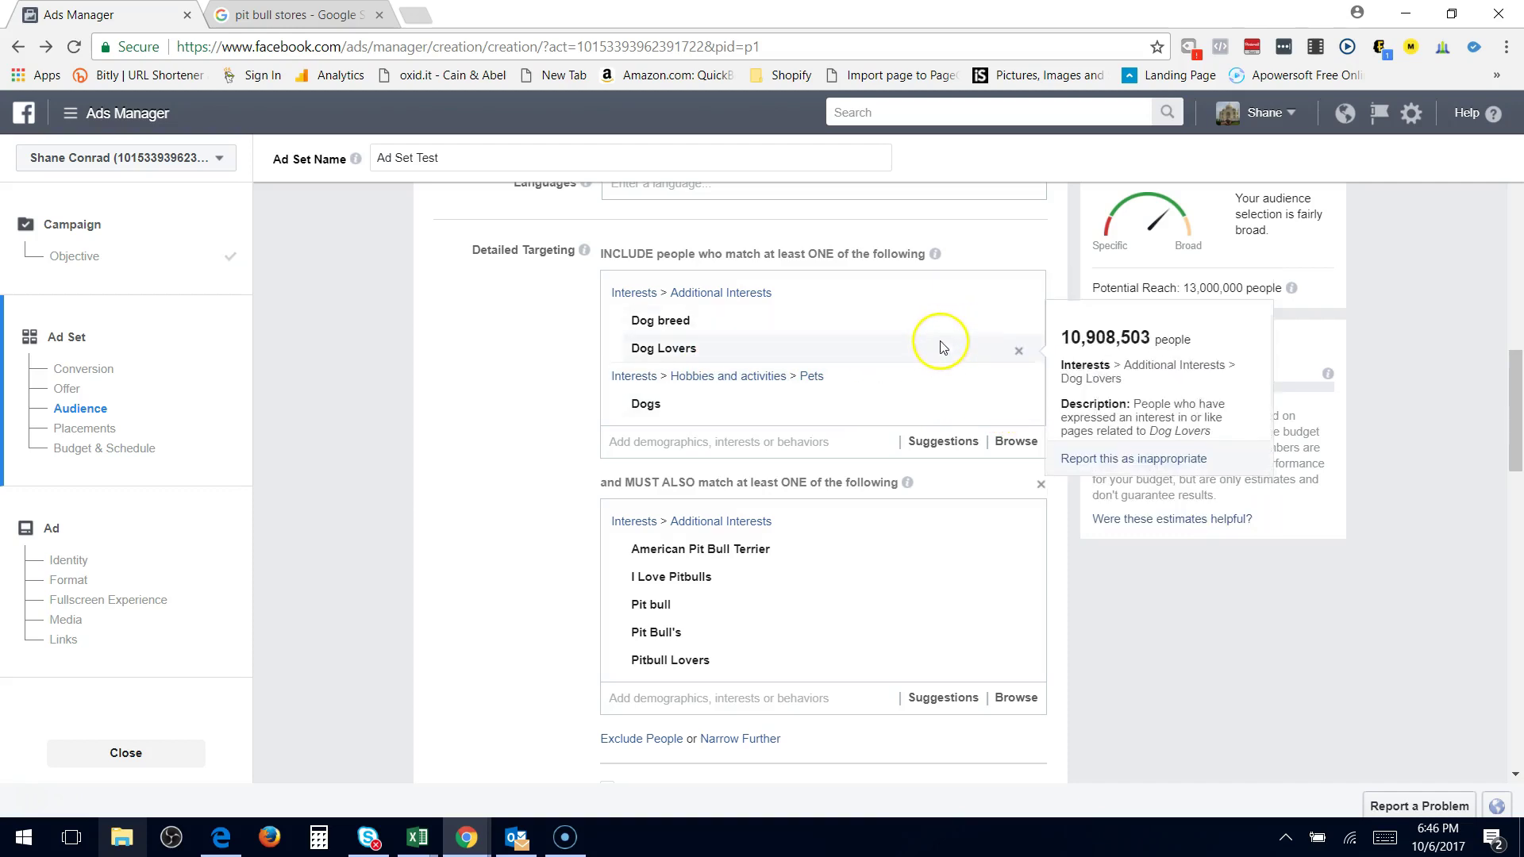
left_click(1019, 352)
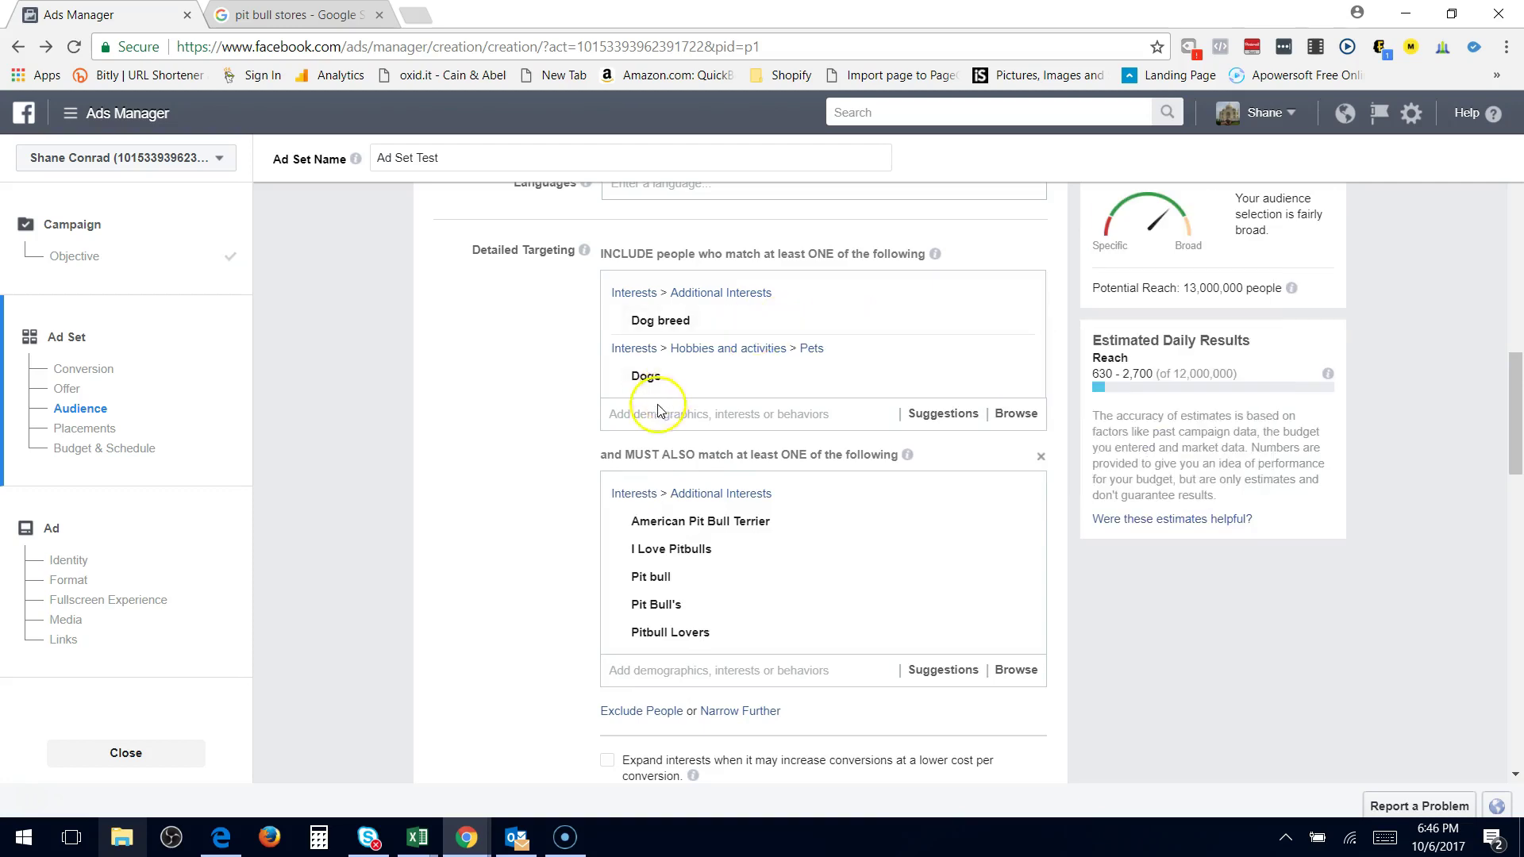
mouse_move(868, 317)
left_click(1016, 323)
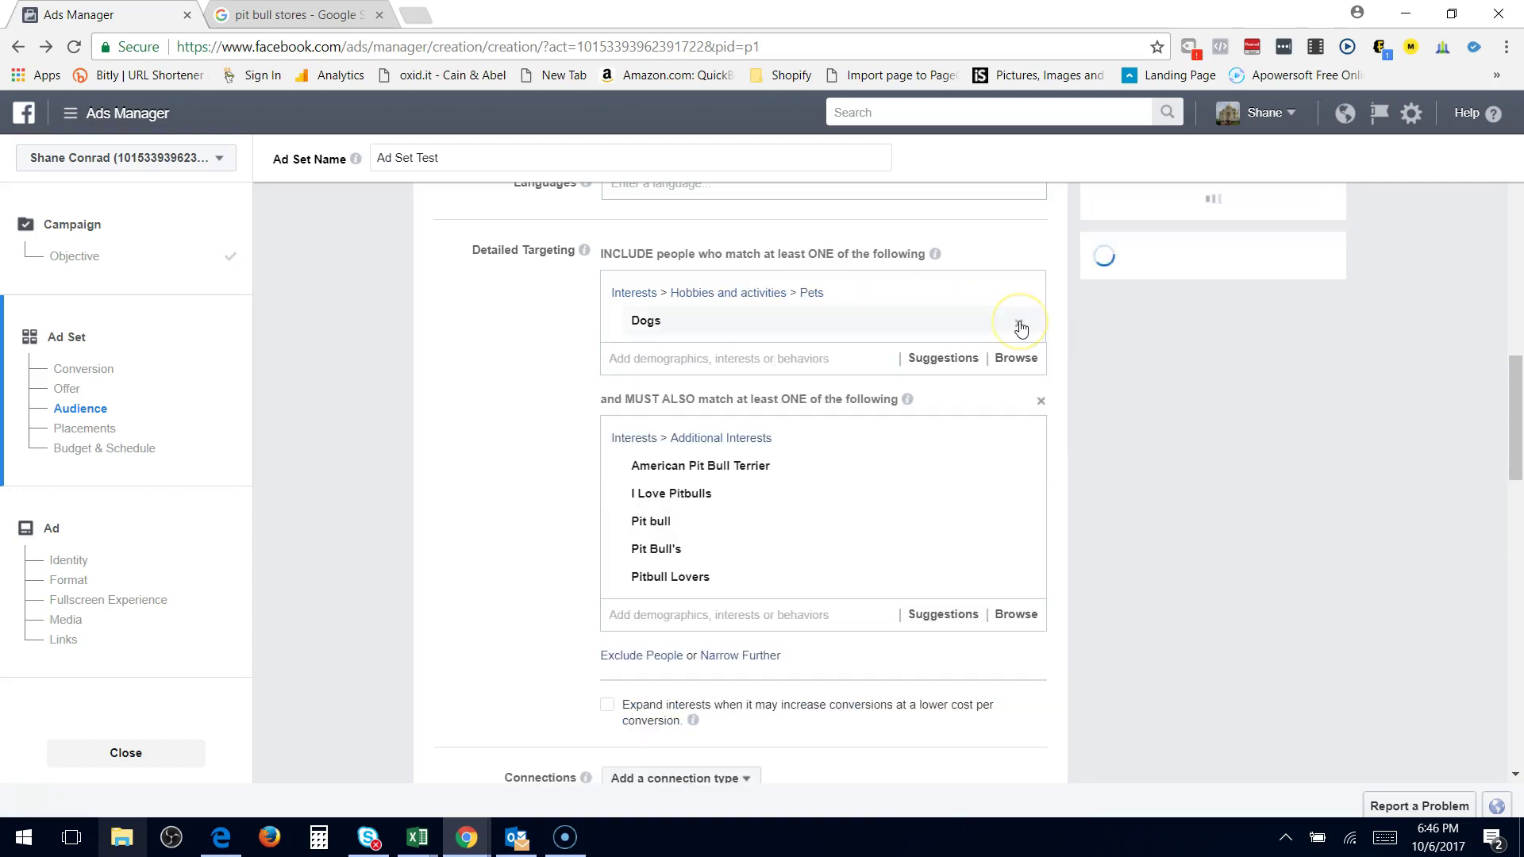
- Add the Dog Lovers interest and the Dog owners behavior to the included detailed targeting
left_click(790, 358)
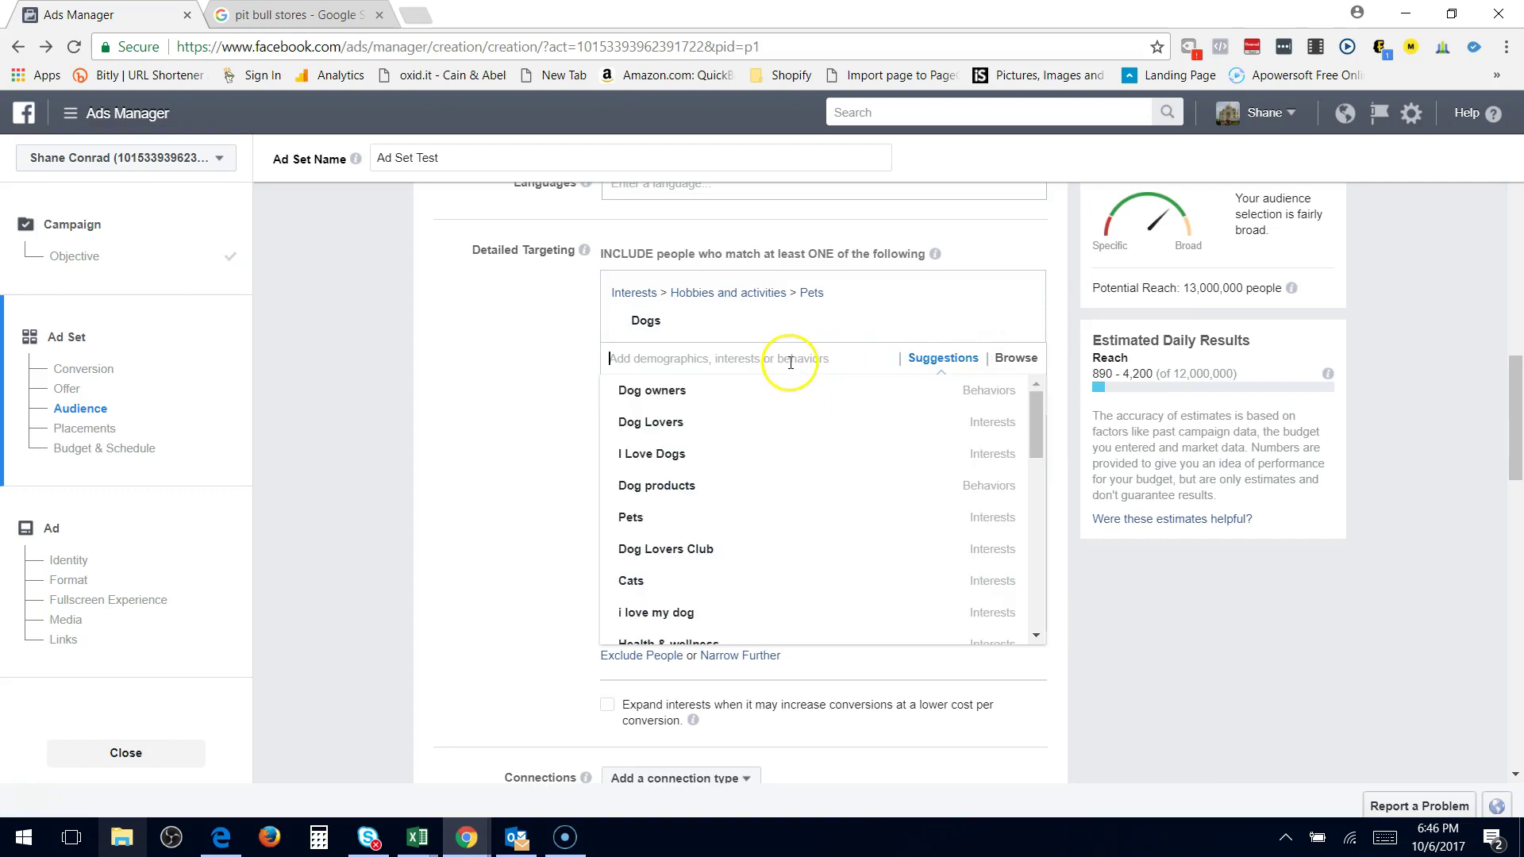
mouse_move(635, 417)
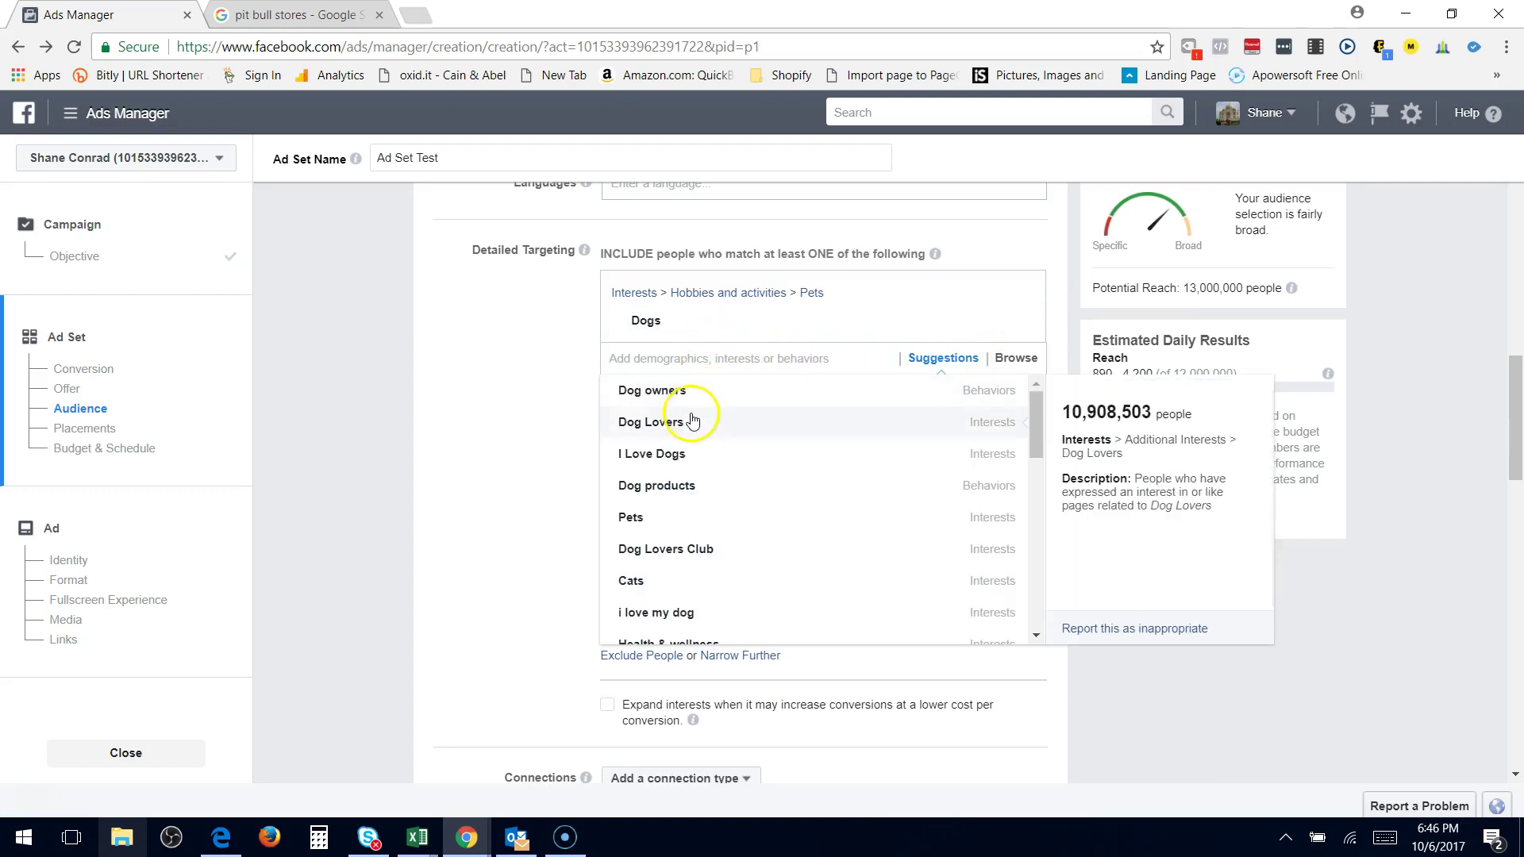
left_click(687, 421)
type("go")
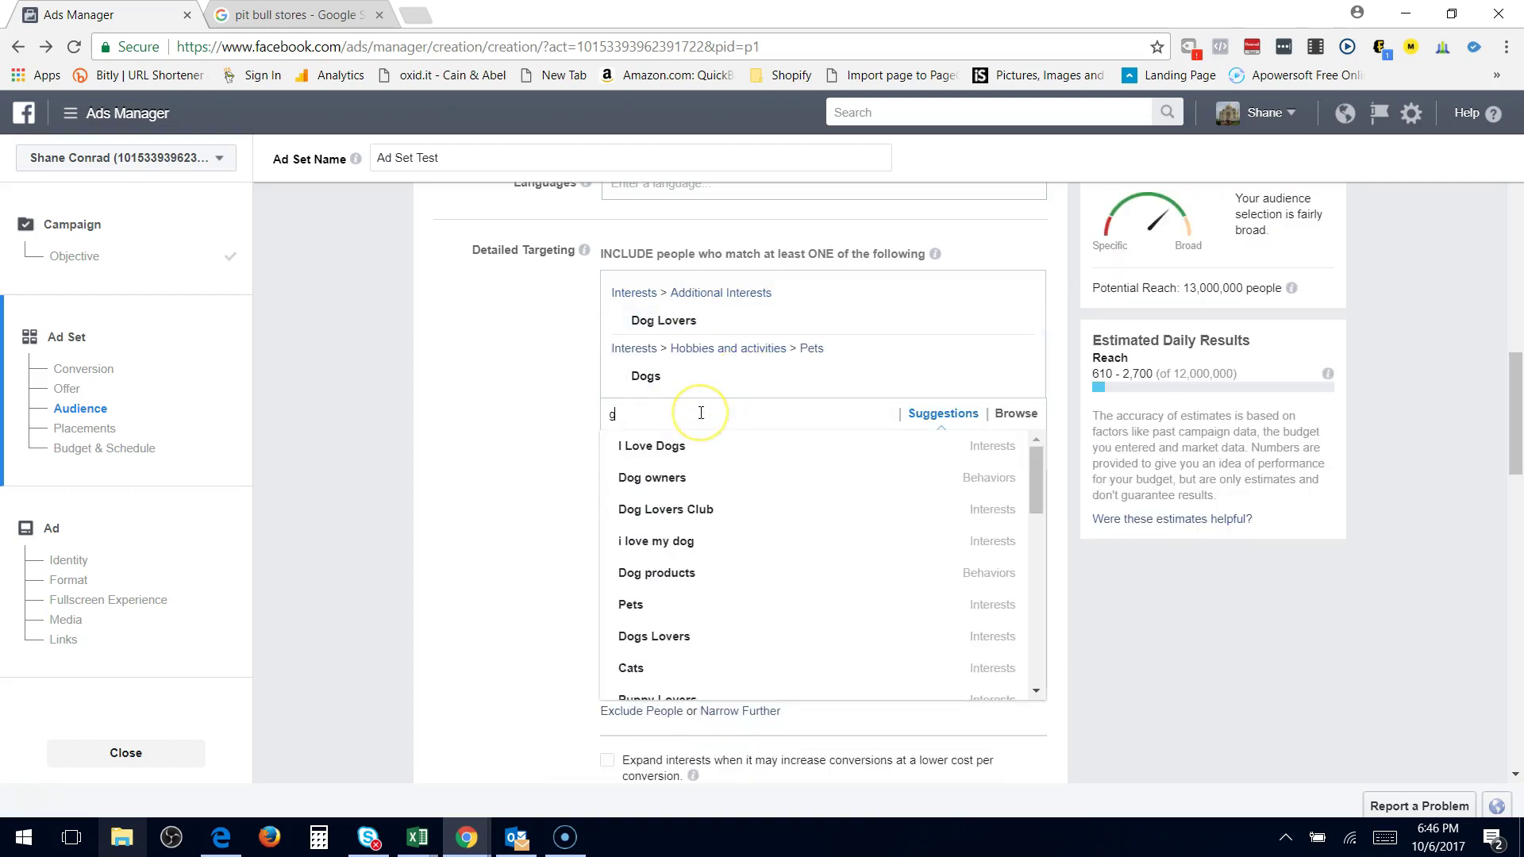
key("BackSpace")
key("BackSpace")
type("dog owner")
left_click(671, 448)
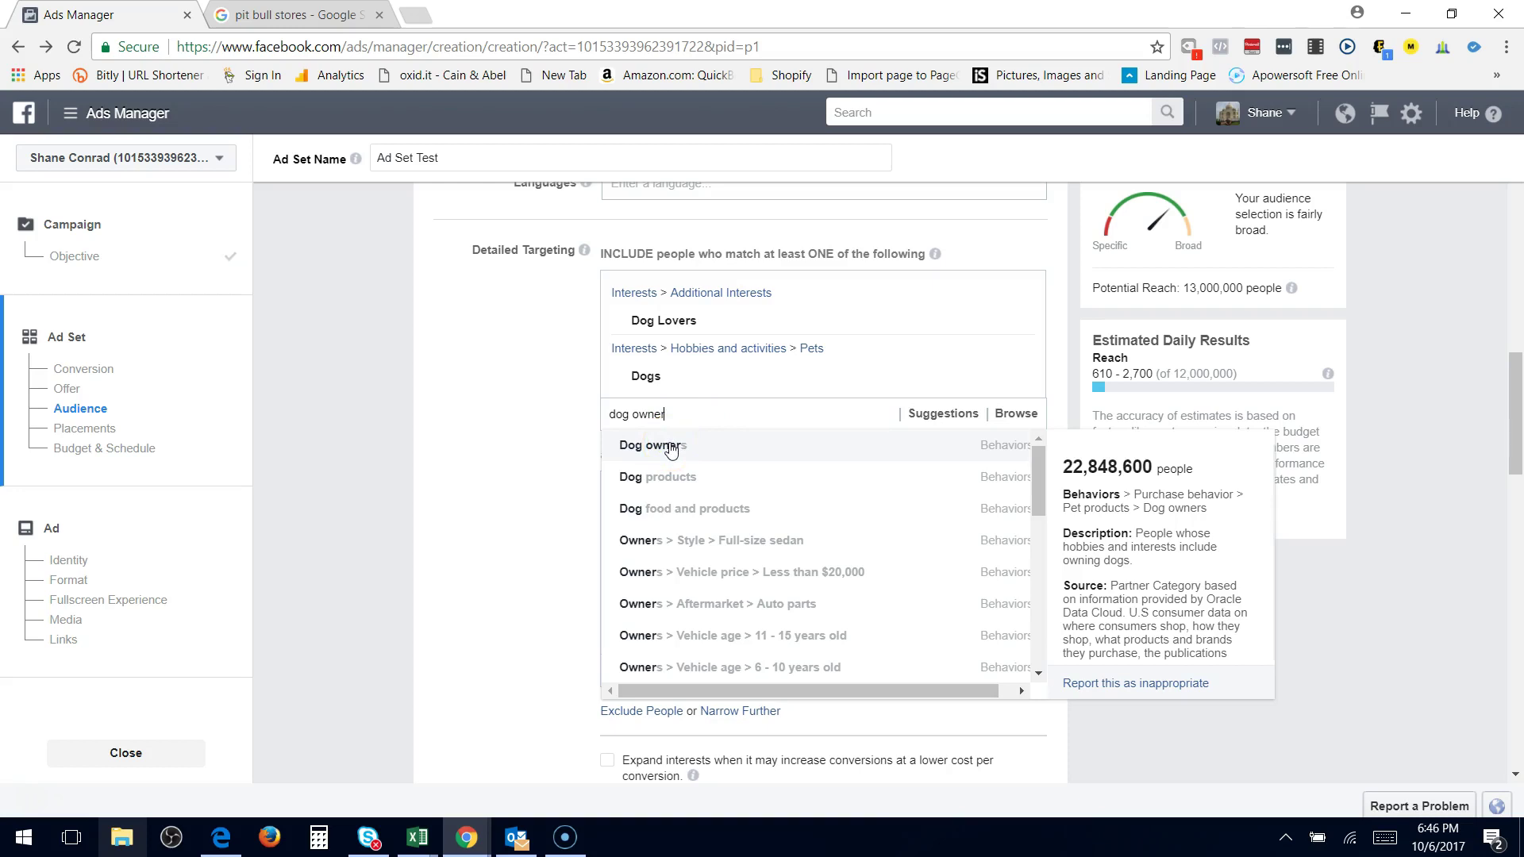
left_click(671, 448)
- Add the Dog breed interest to the included detailed targeting and remove the broad Dogs interest
type("dog breed")
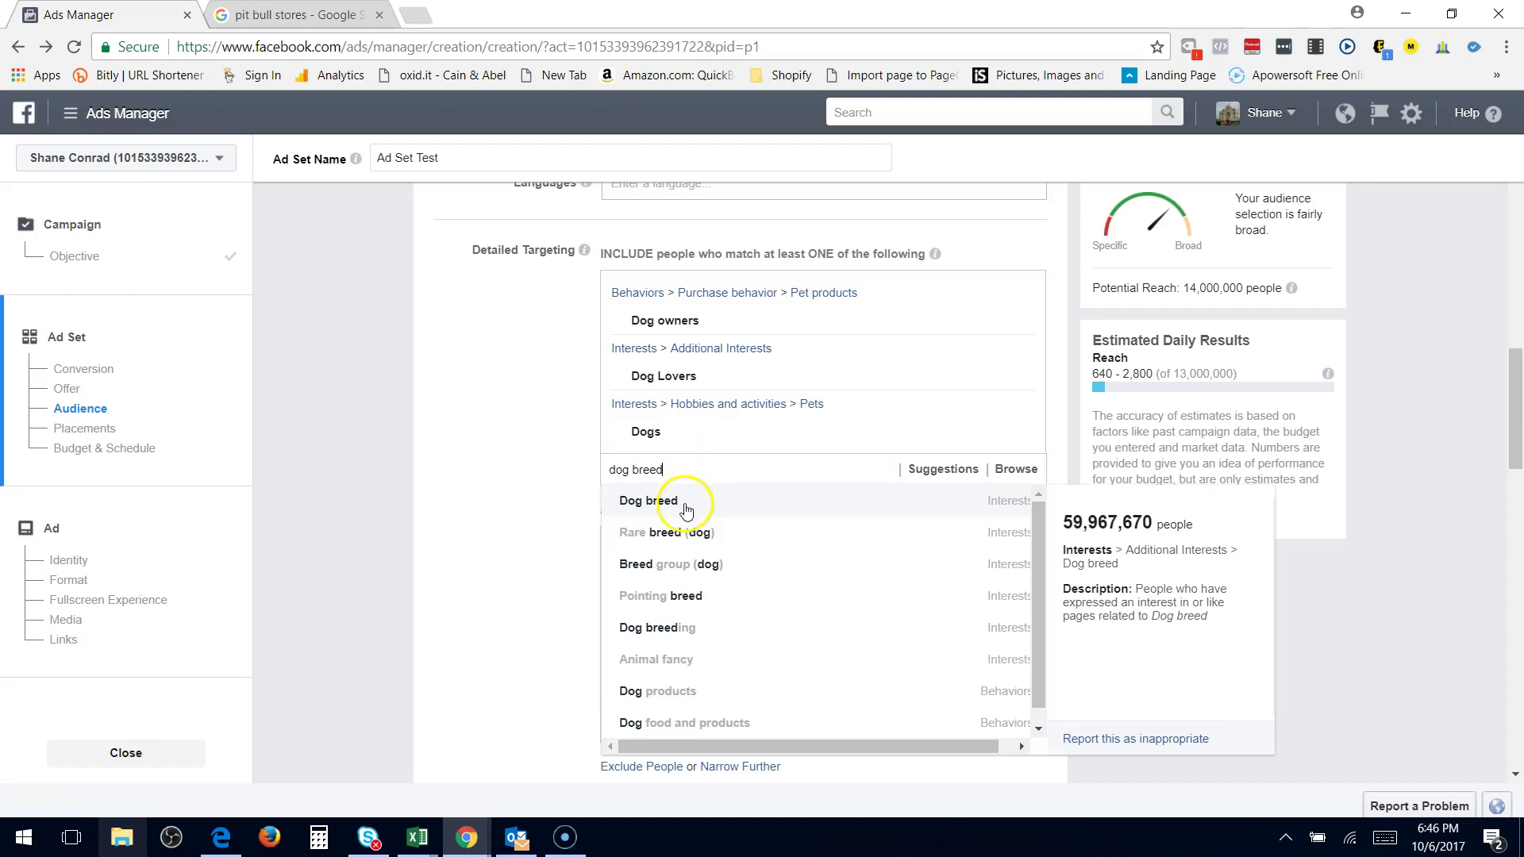
left_click(686, 509)
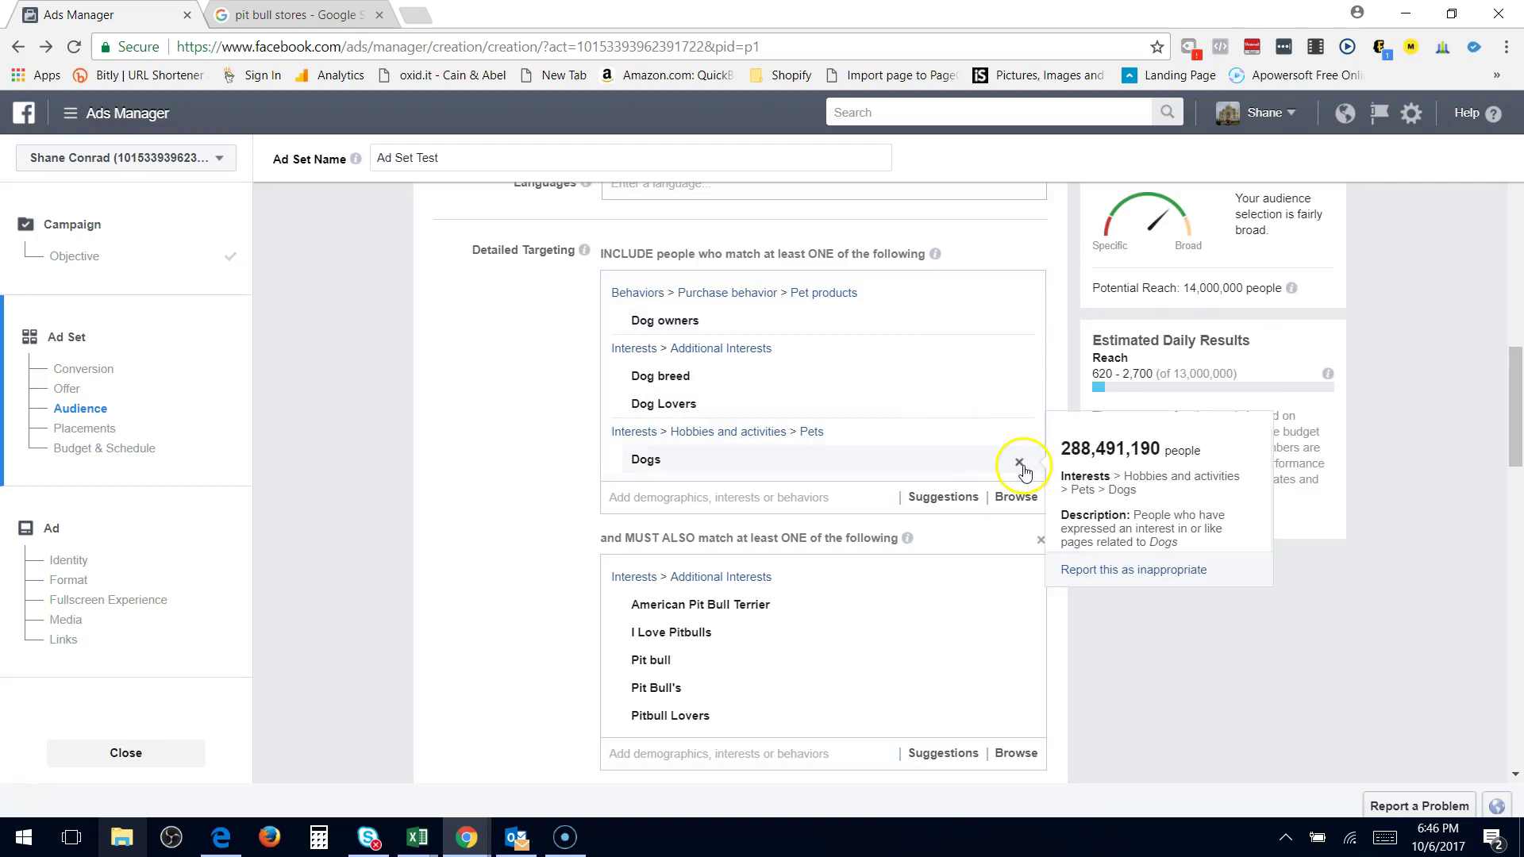
left_click(1020, 463)
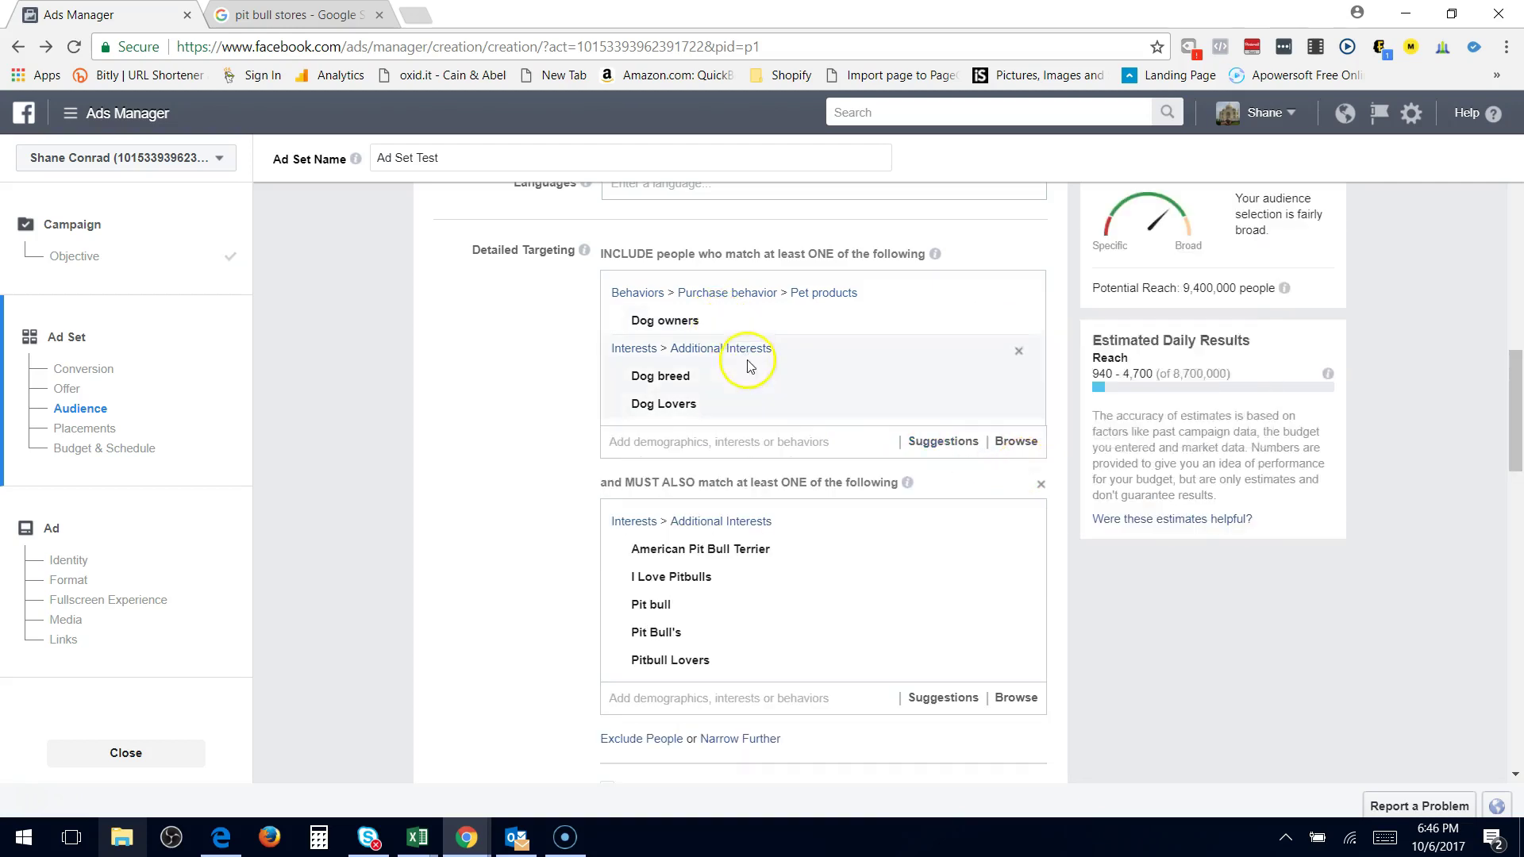
- Remove the Dog breed interest from the included targeting, keeping Dog owners and Dog Lovers
mouse_move(714, 378)
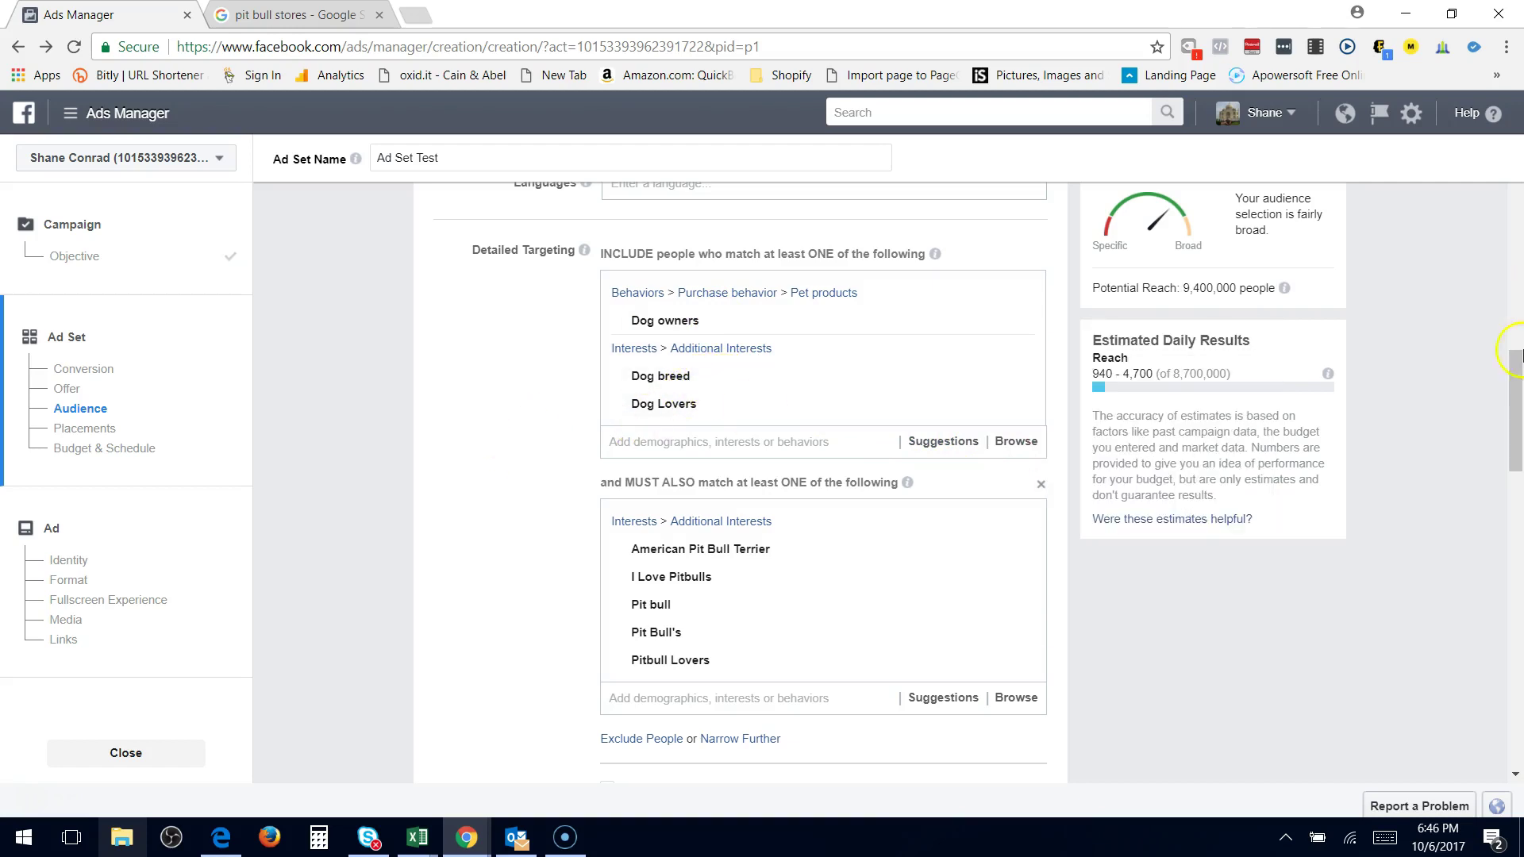
mouse_move(1521, 437)
left_mouse_down()
mouse_move(1516, 396)
mouse_move(1503, 451)
left_mouse_up()
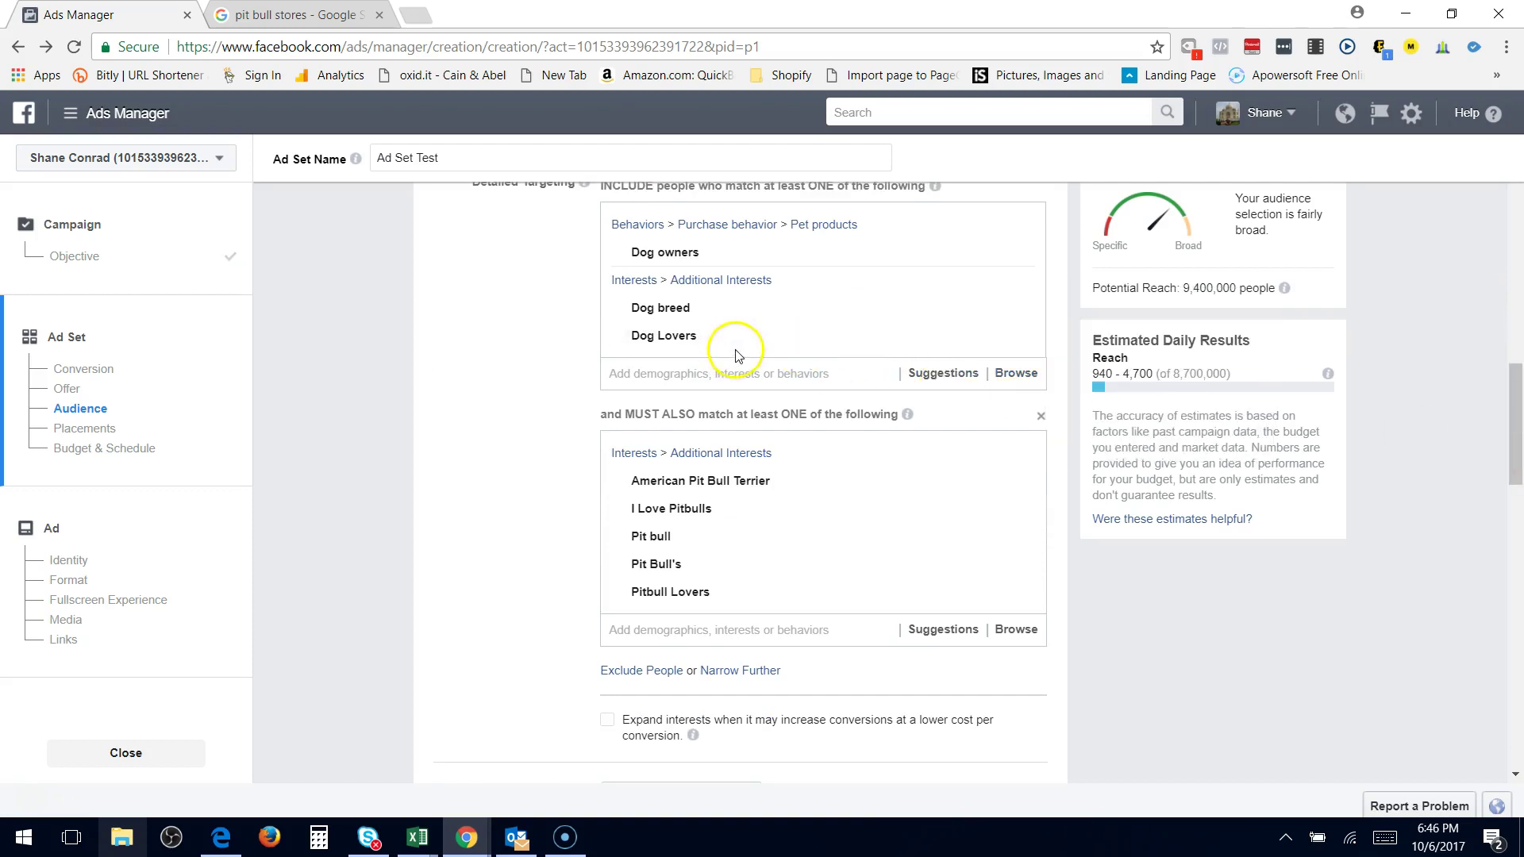
mouse_move(927, 318)
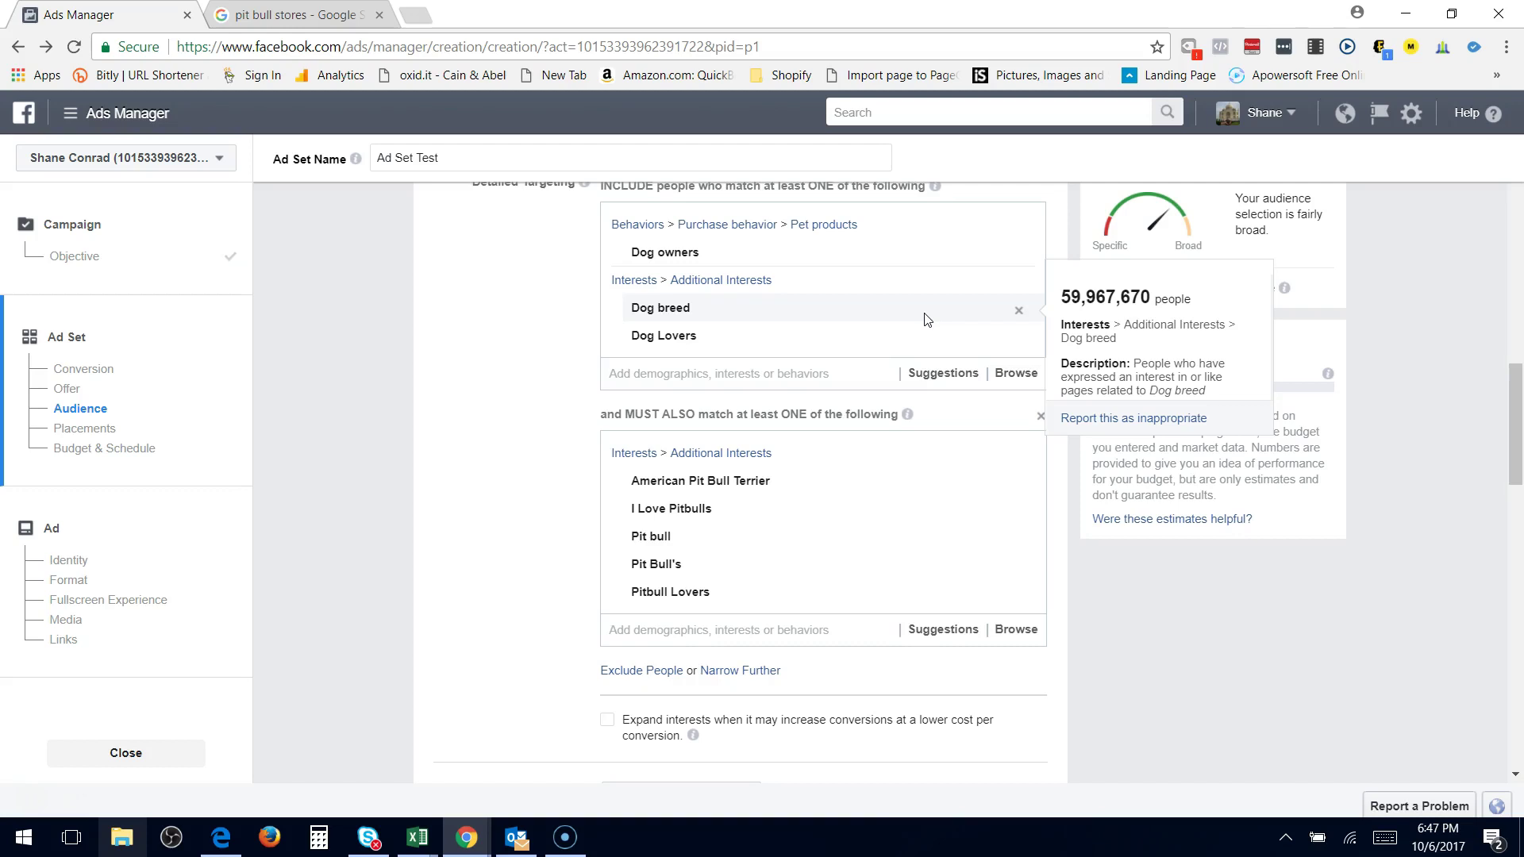
left_click(790, 370)
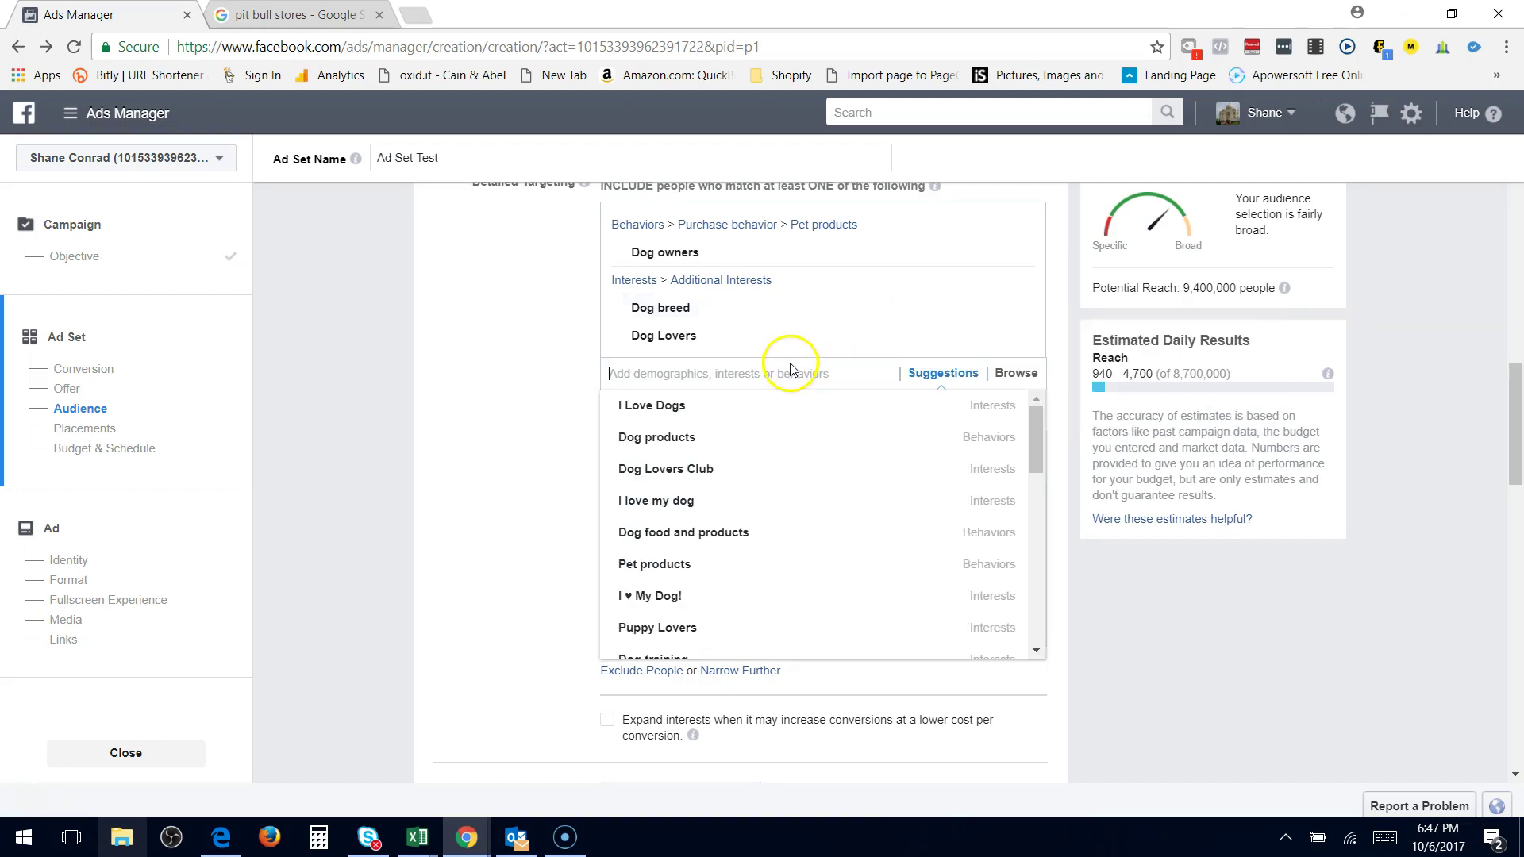
left_click(1396, 316)
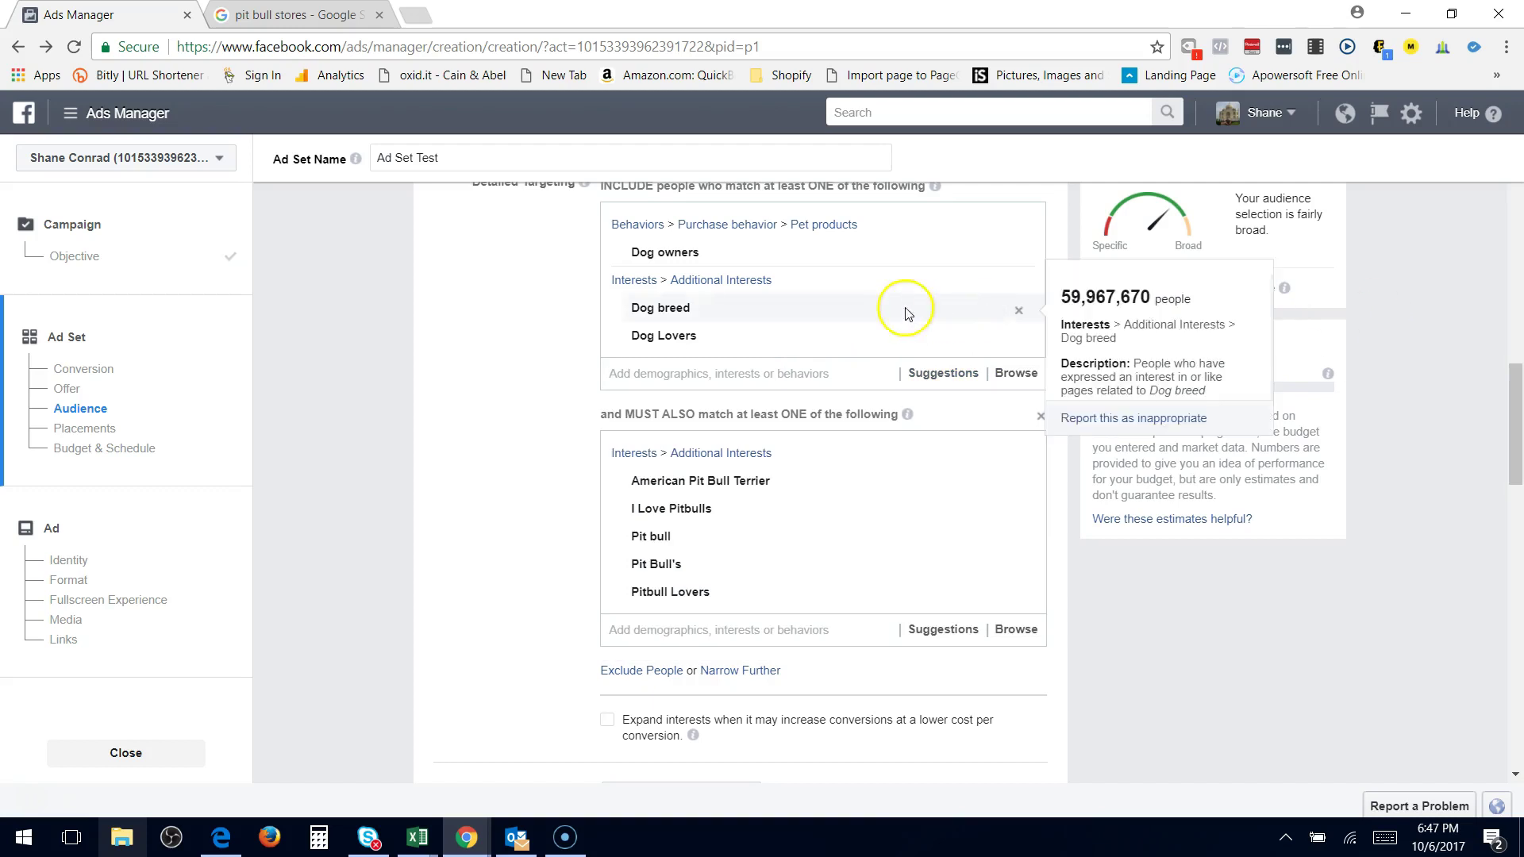
mouse_move(739, 309)
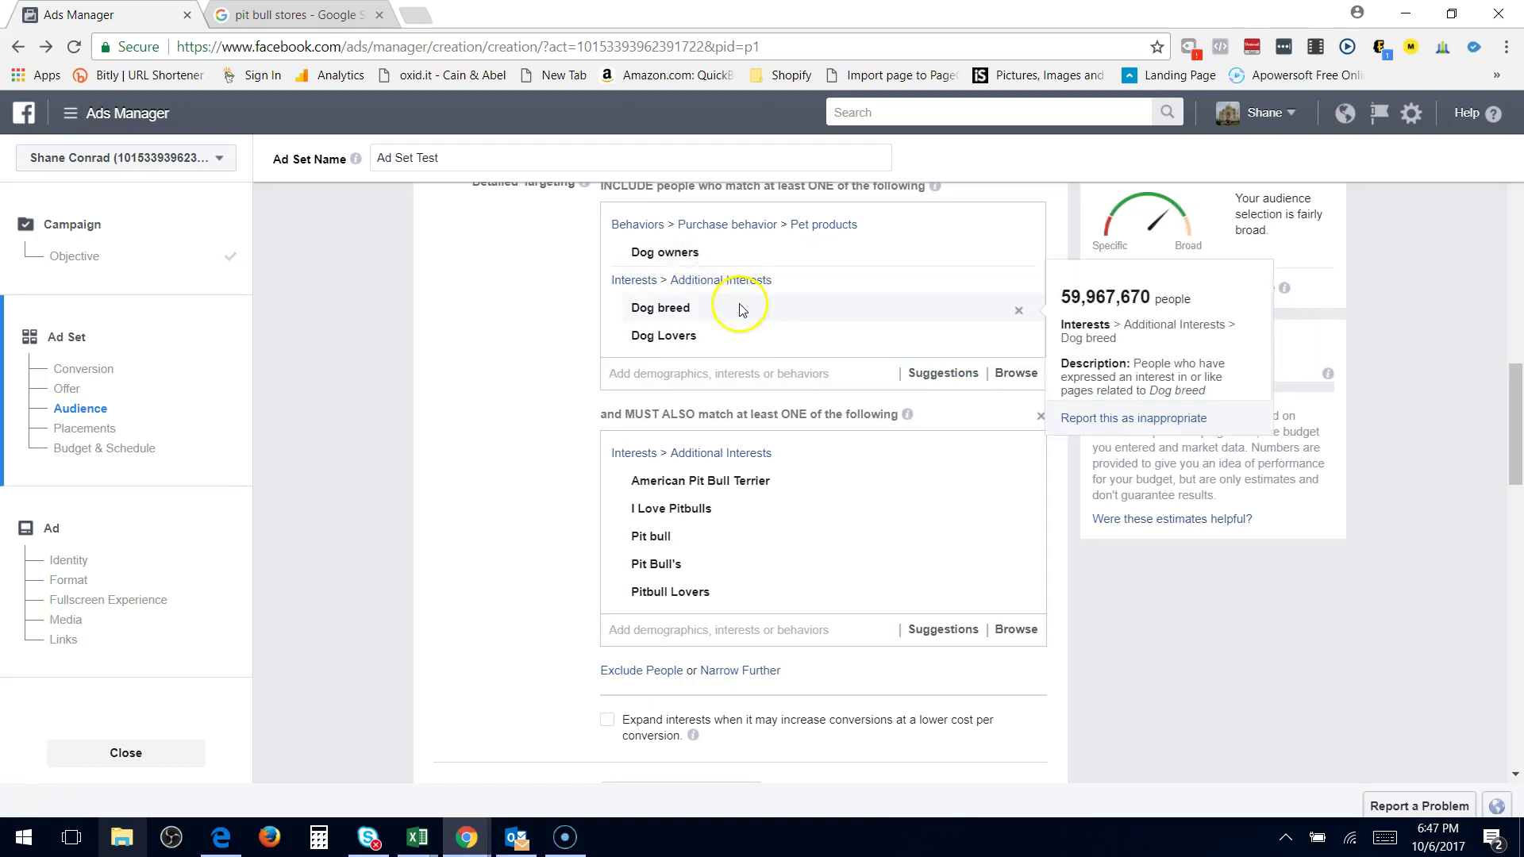
left_click(1018, 310)
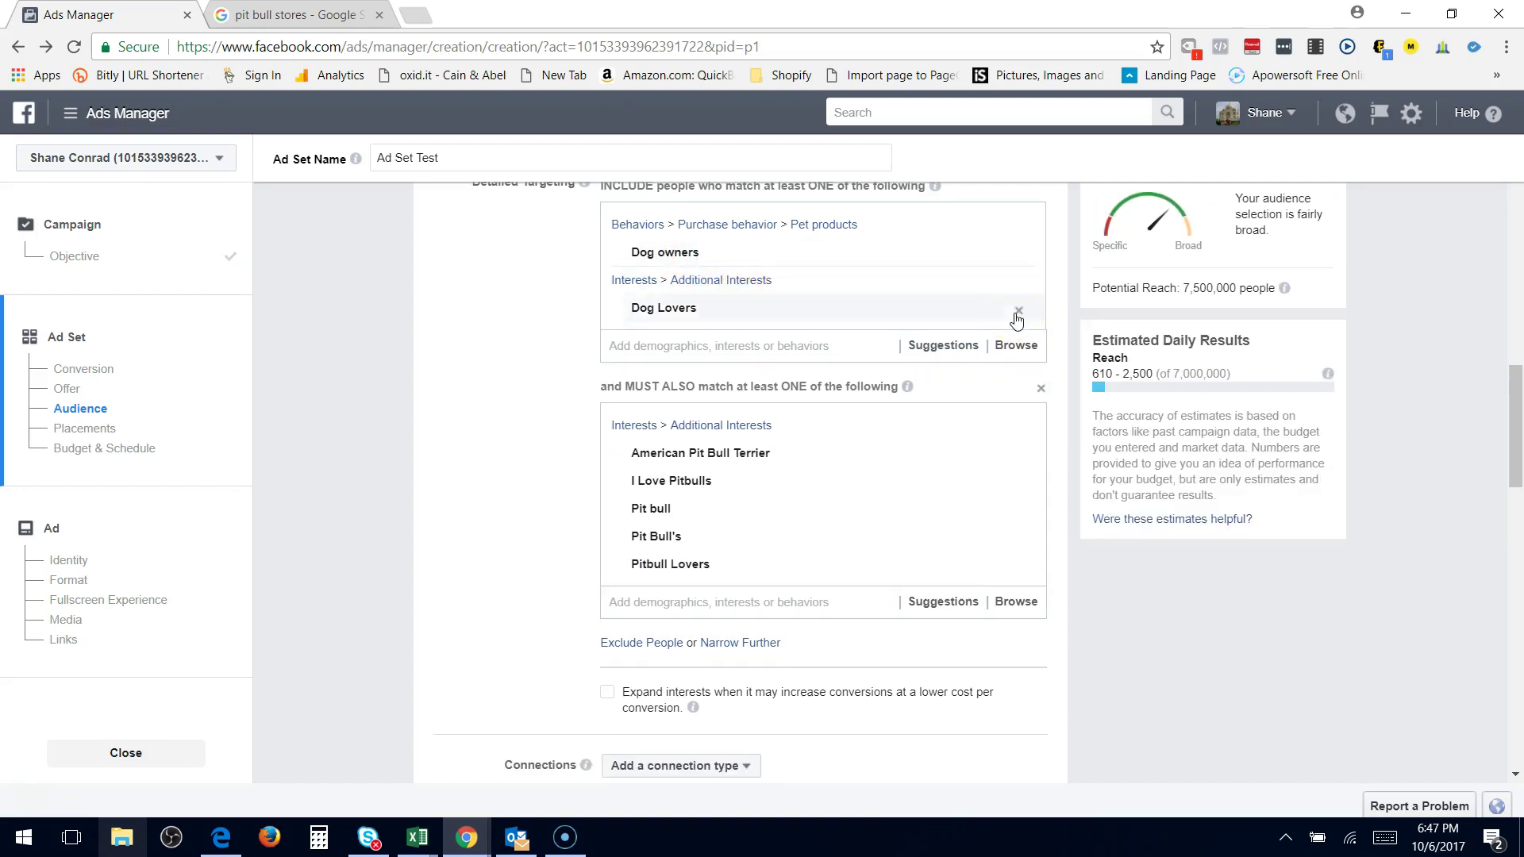
mouse_move(688, 262)
mouse_move(751, 456)
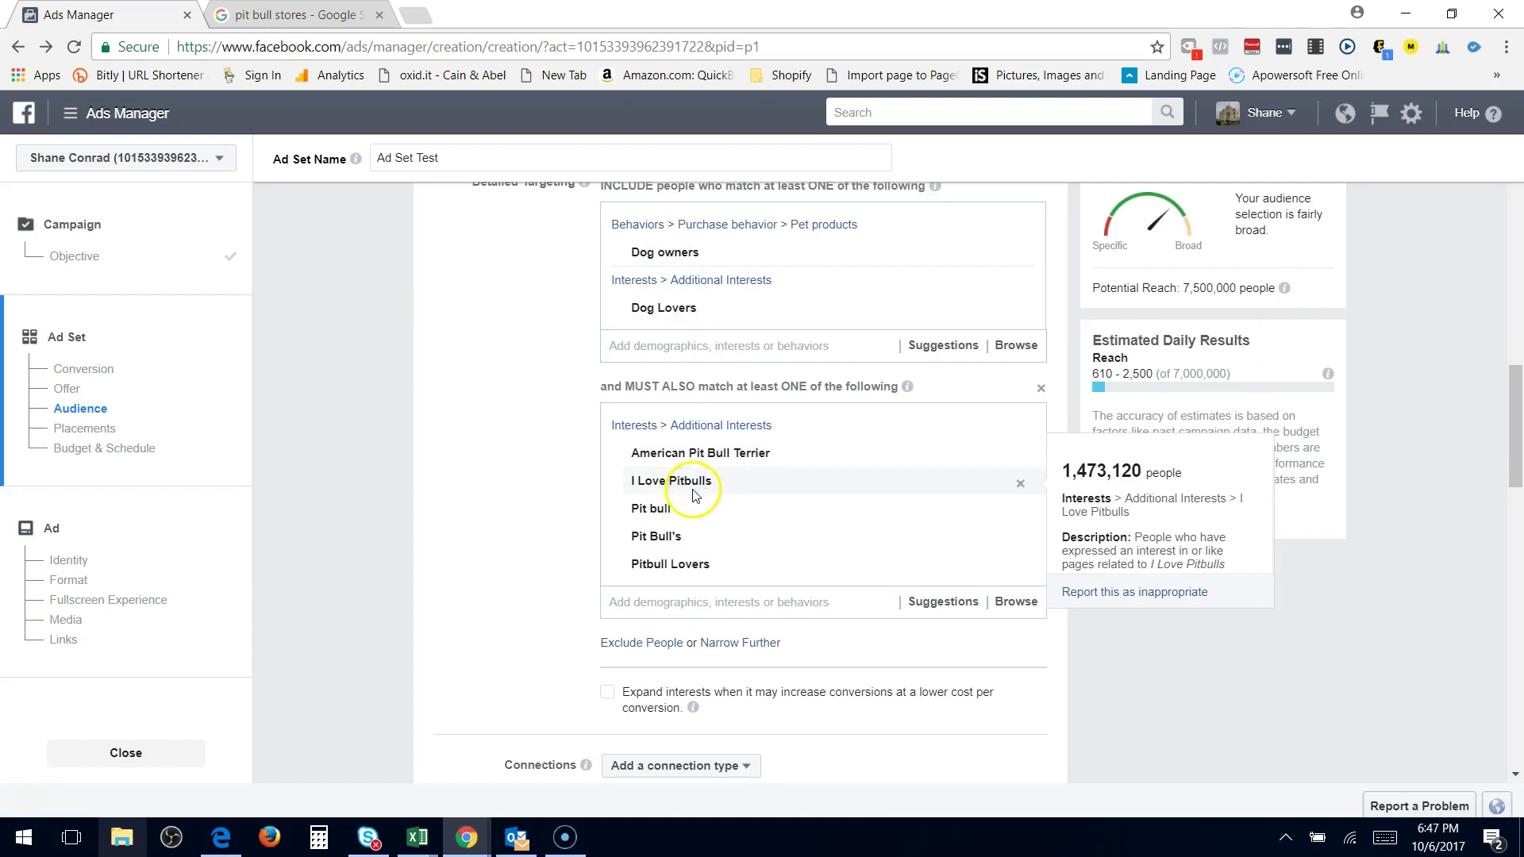
left_click(1016, 544)
mouse_move(770, 506)
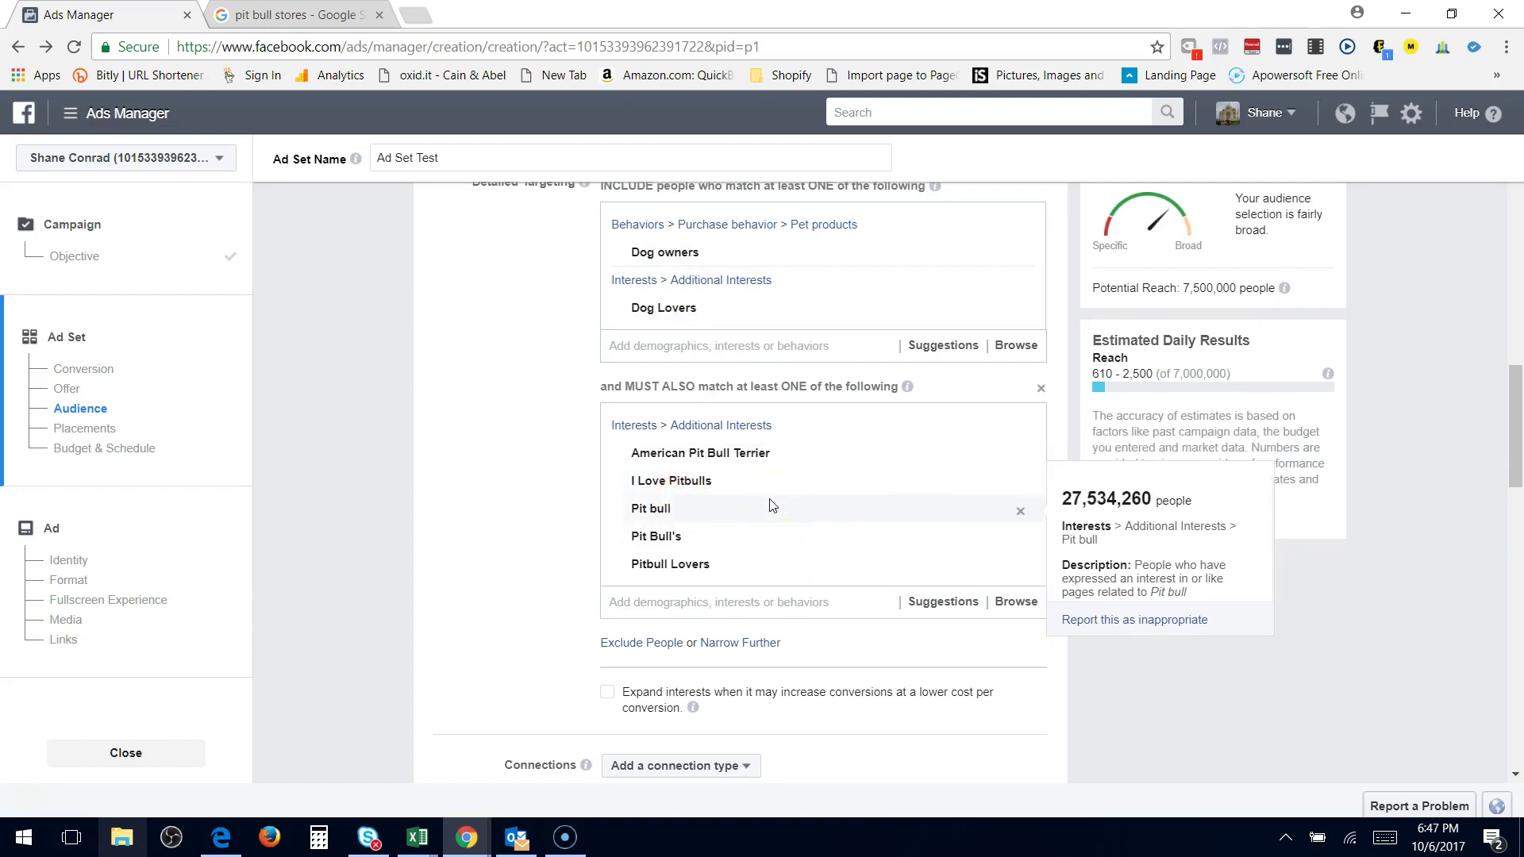
left_click(857, 121)
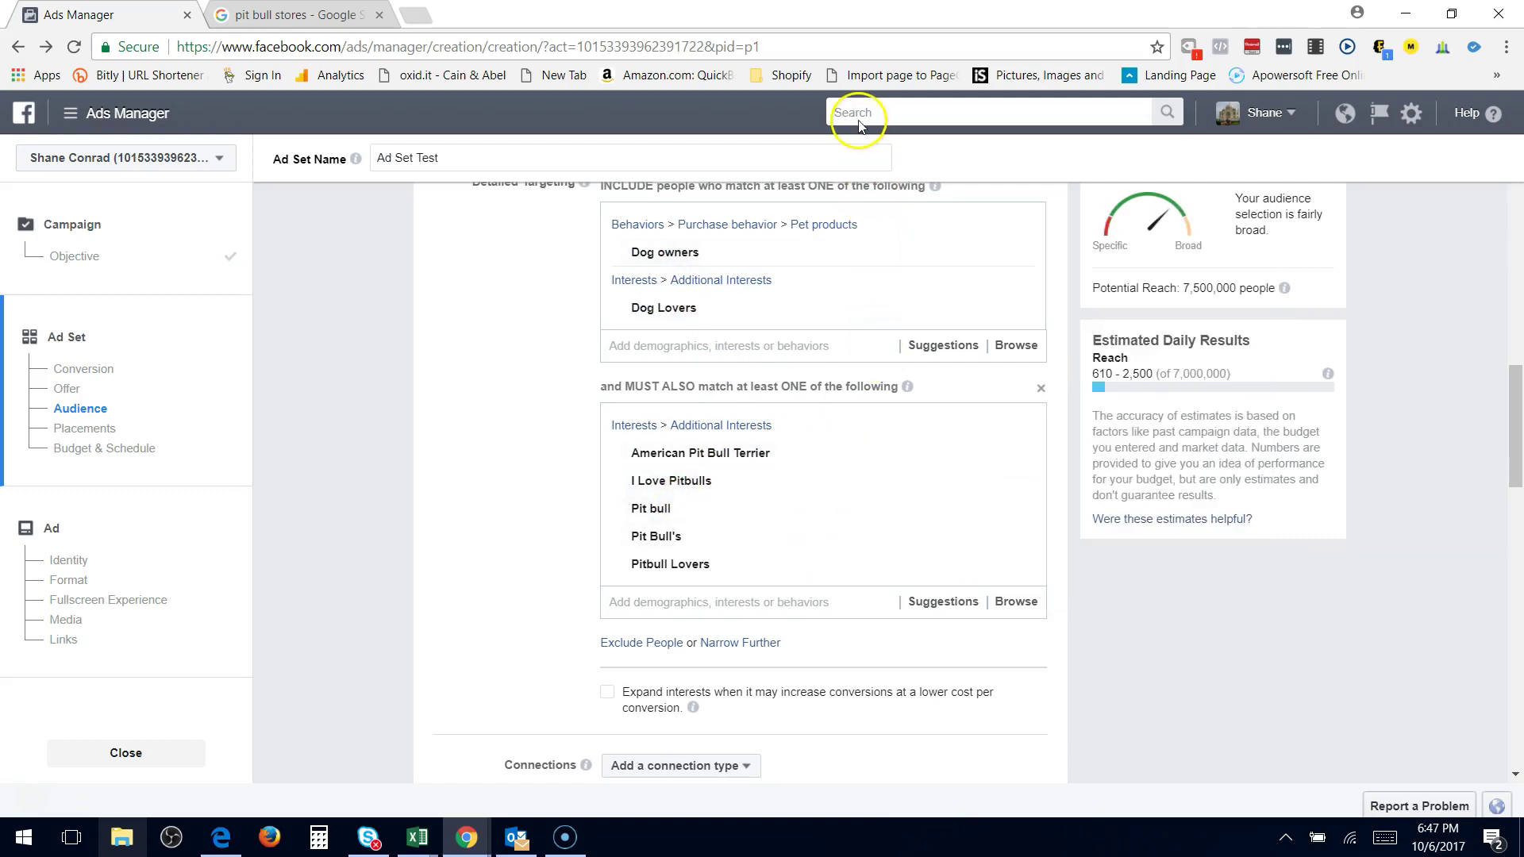
left_click(1300, 717)
left_click(833, 365)
left_click(824, 604)
left_click(493, 521)
- Try the option to expand interests for lower-cost conversions and switch it back off
left_click(608, 694)
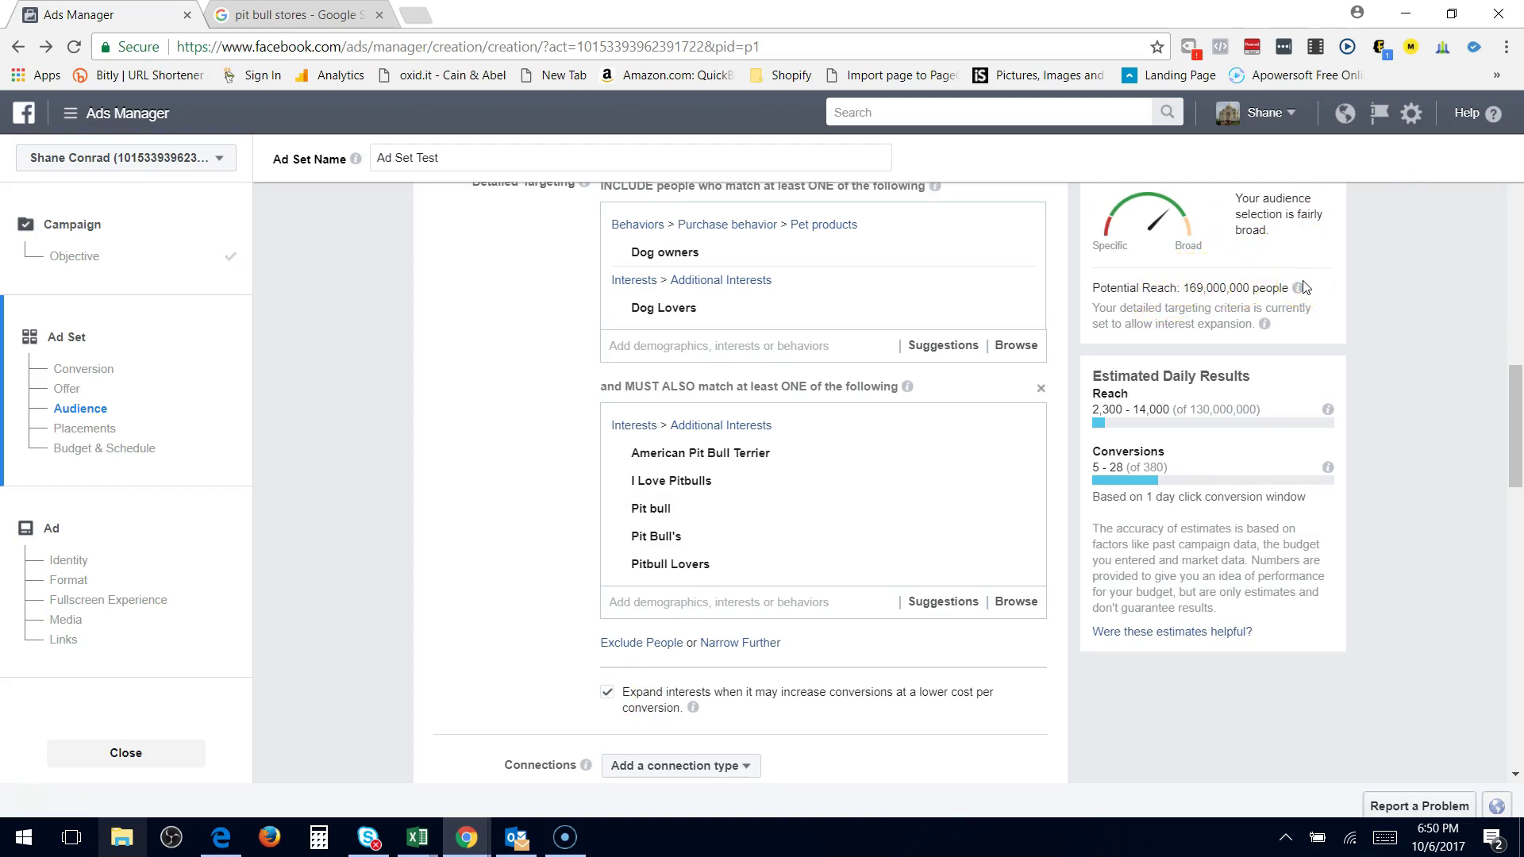
left_click(608, 694)
- Switch the ad set to Edit Placements and exclude Instagram Feed, Audience Network and Messenger
left_click(1517, 430)
left_click_drag(1518, 430, 1512, 560)
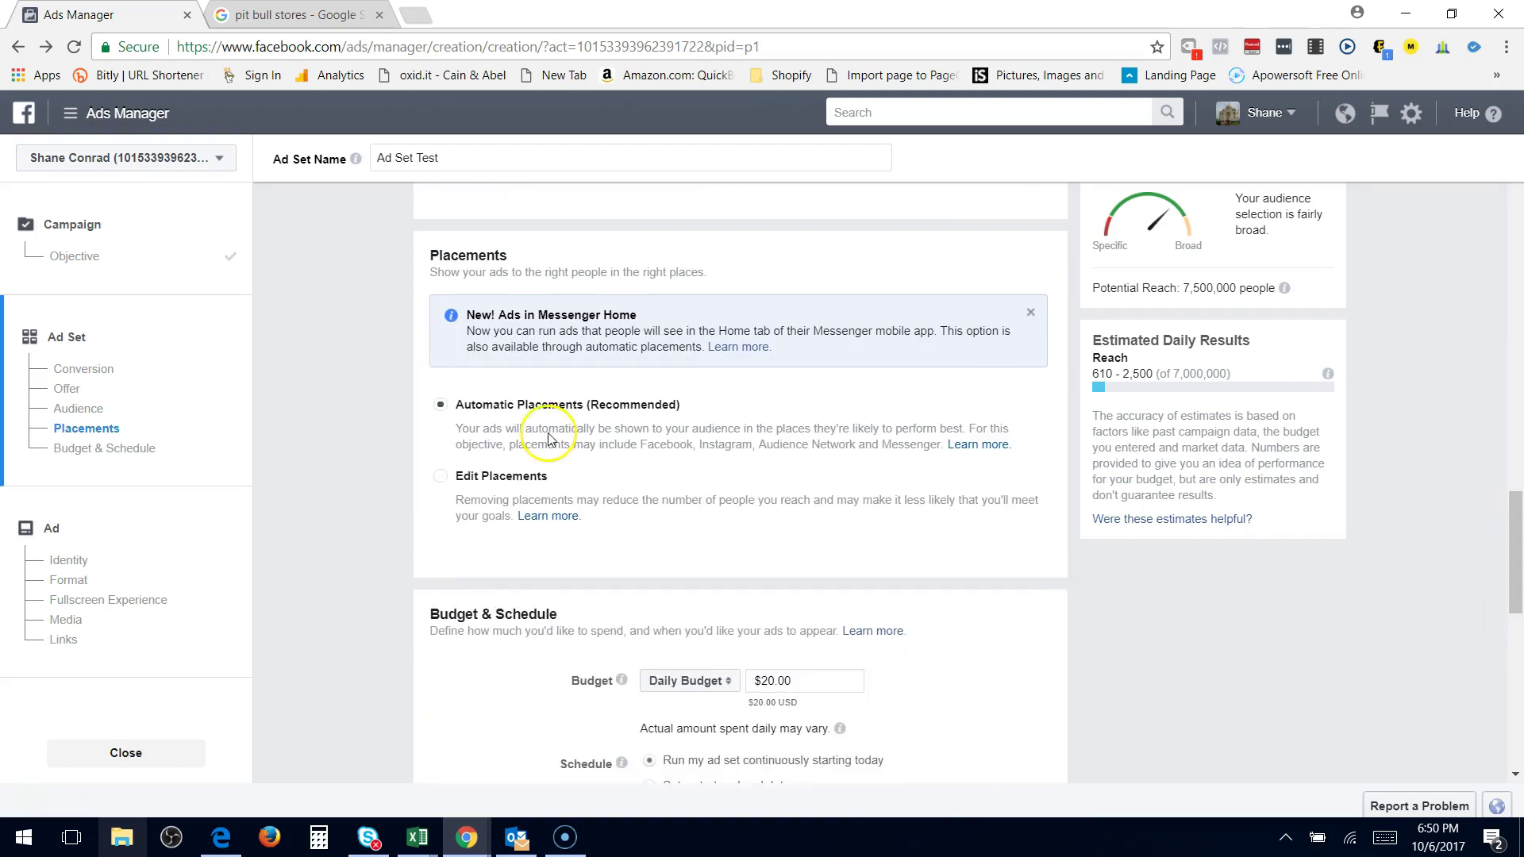
left_click(440, 477)
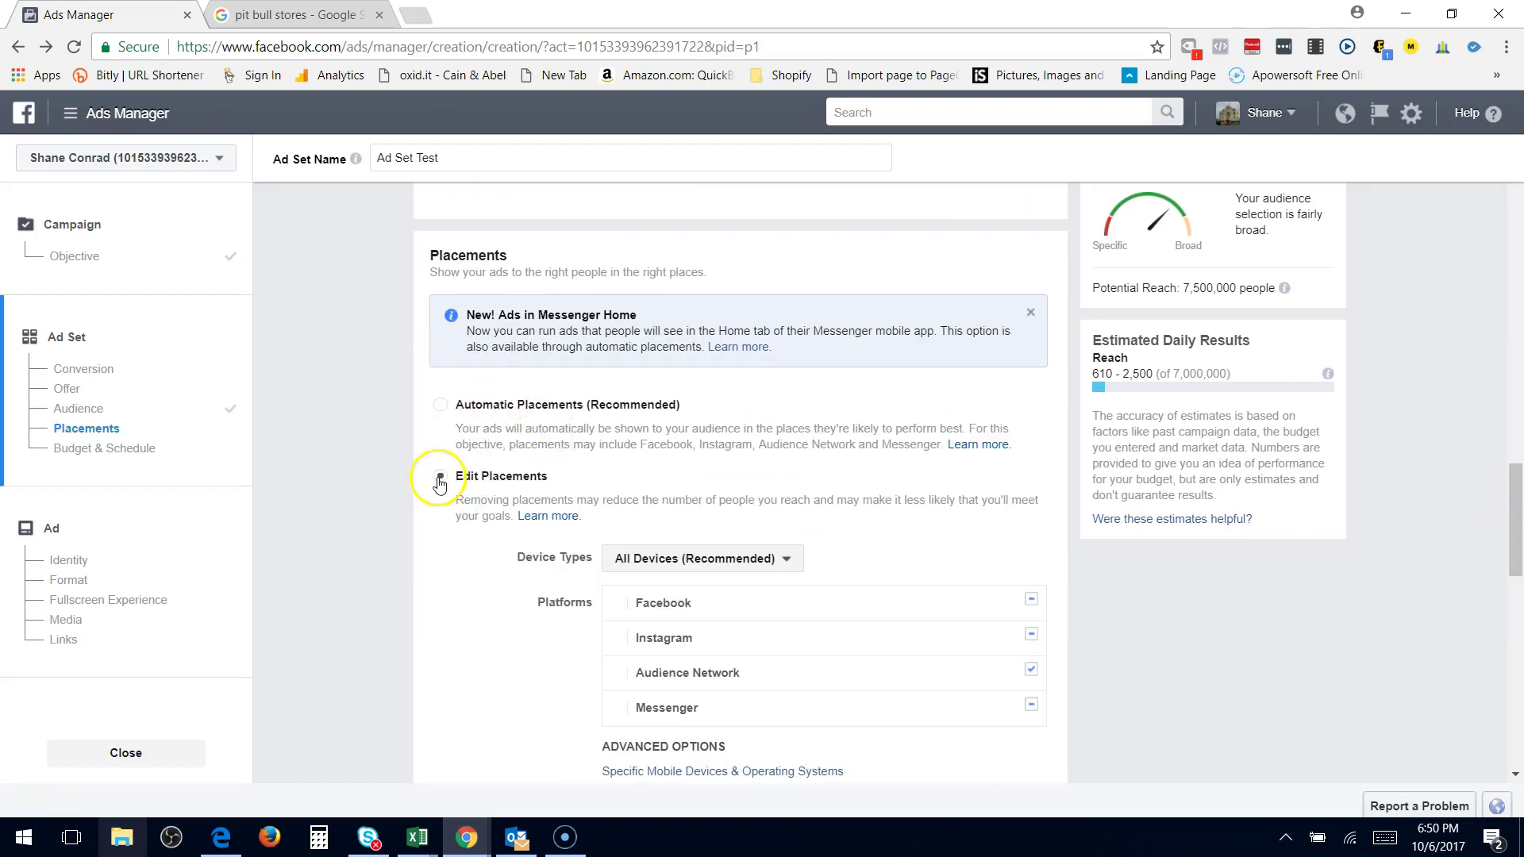
left_click_drag(1514, 541, 1514, 556)
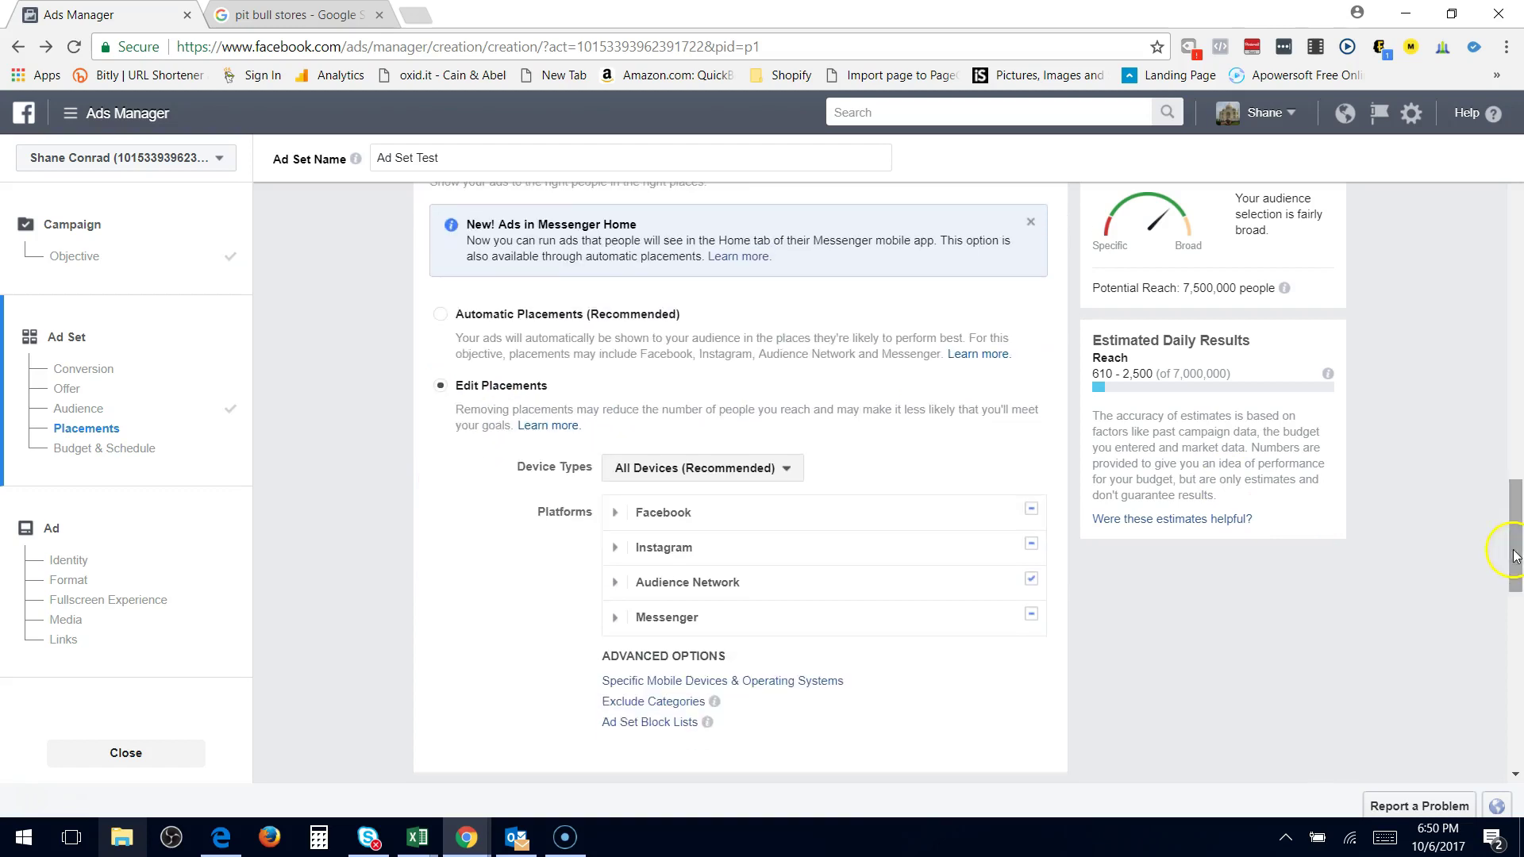
left_click(614, 548)
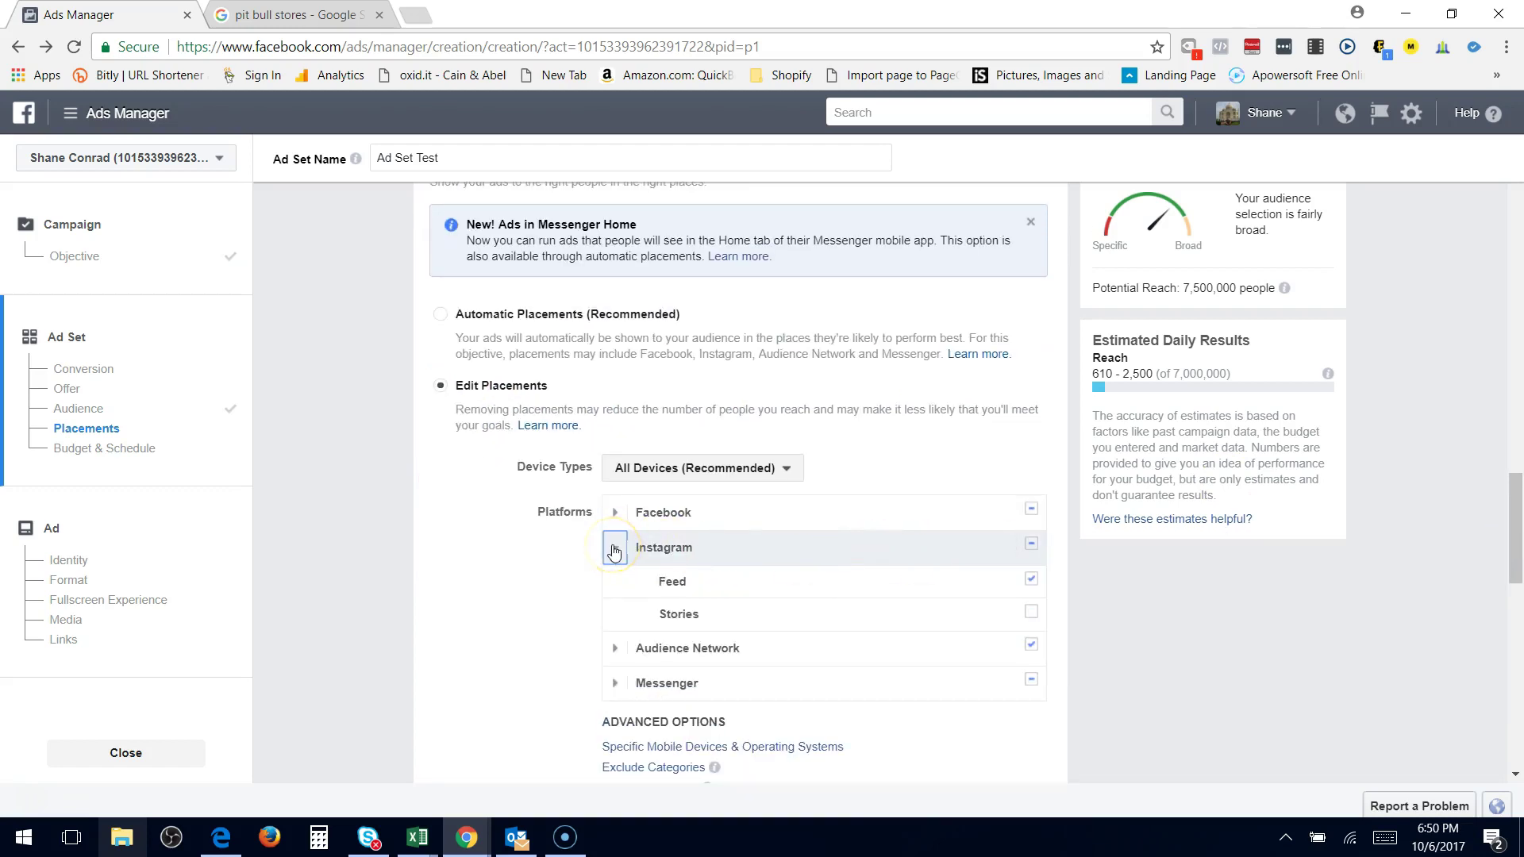
mouse_move(979, 578)
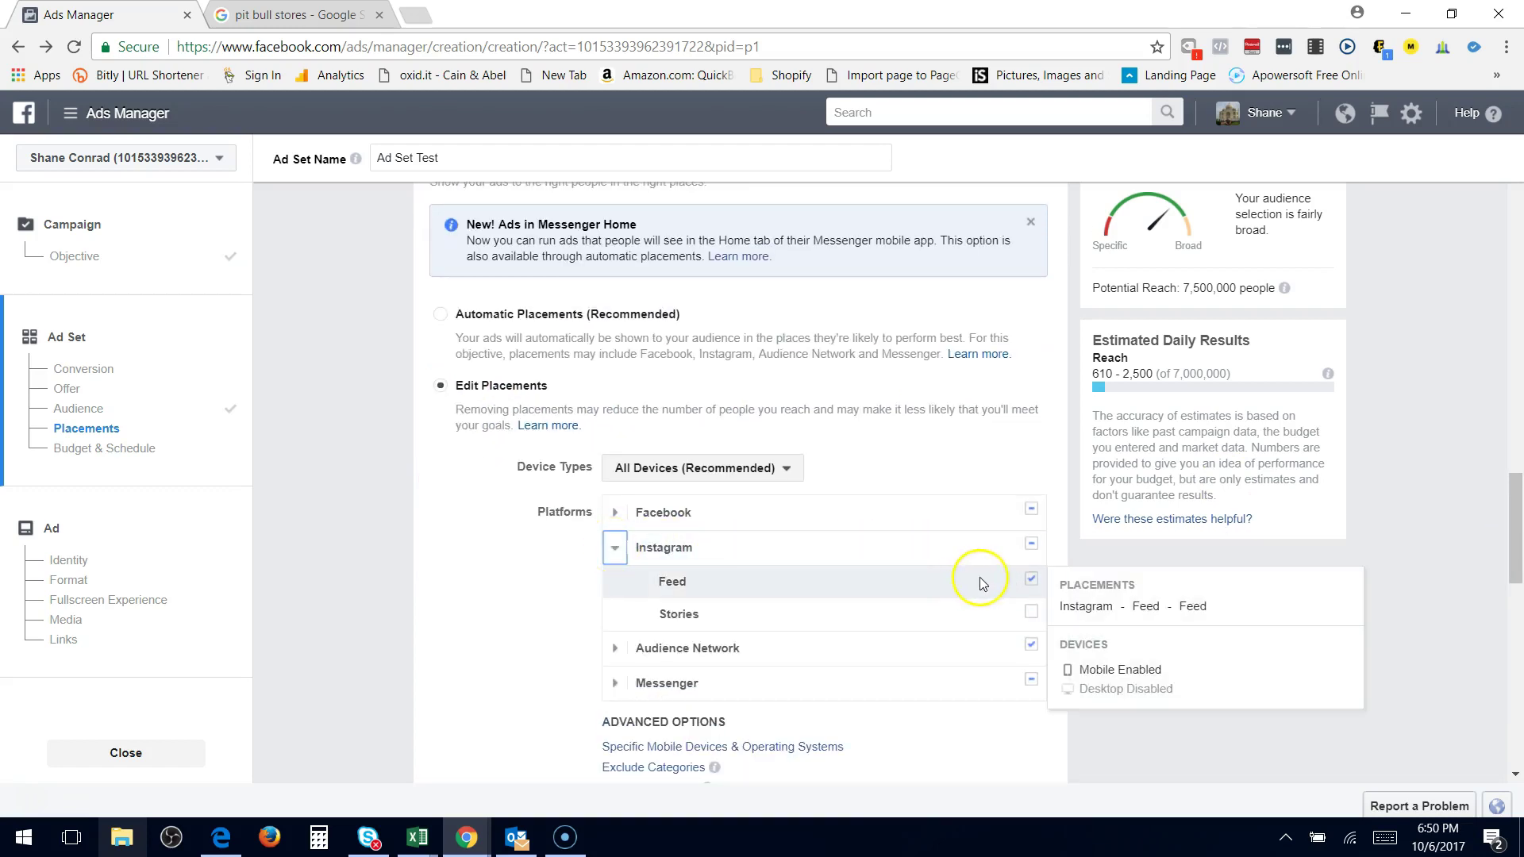
left_click(1033, 585)
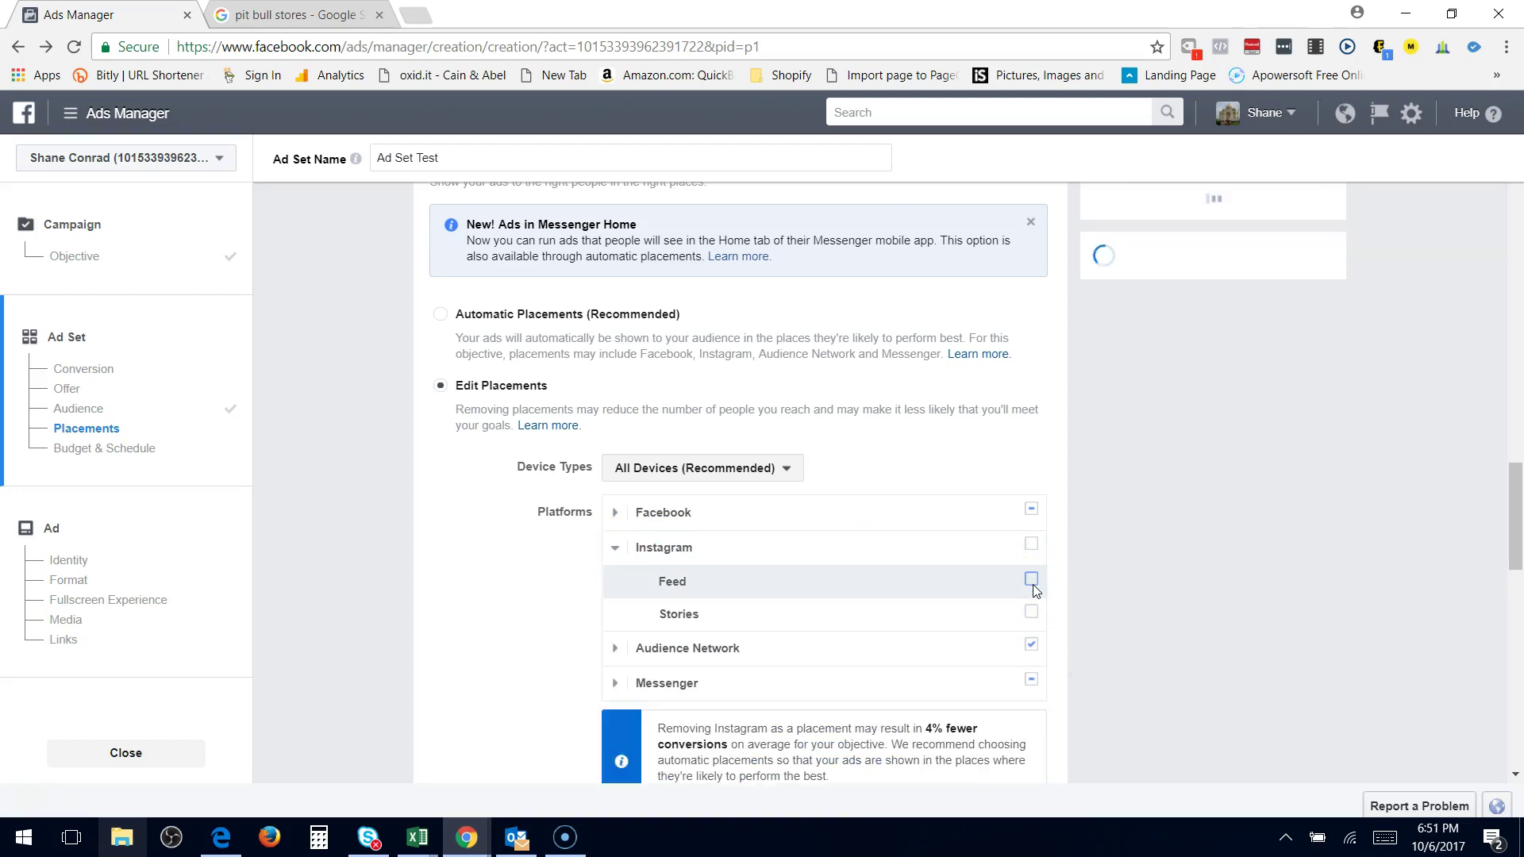
left_click(1031, 645)
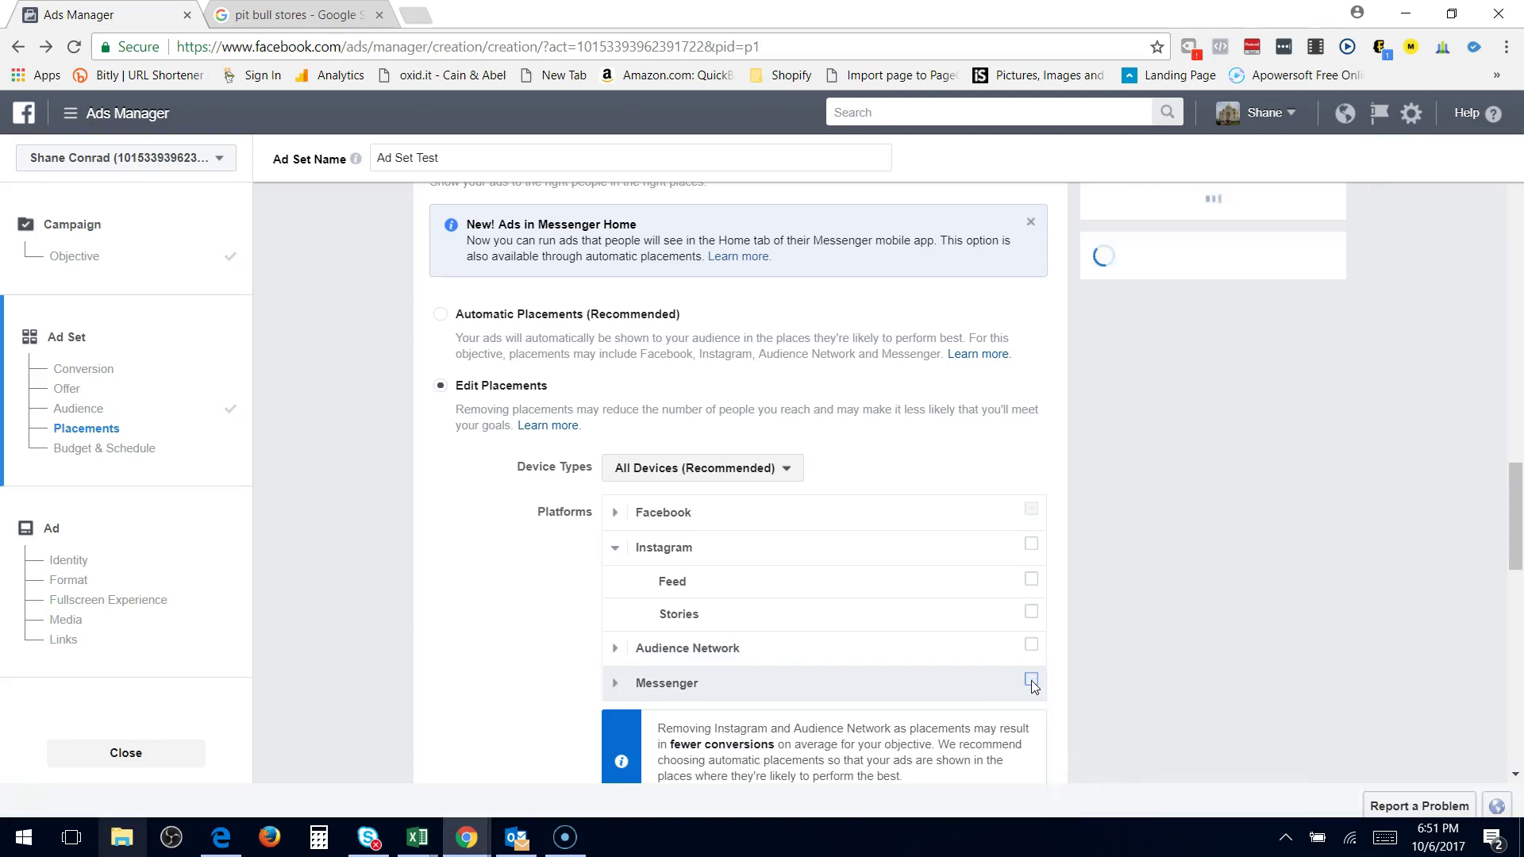
- Remove Right Column and Instant Articles from the Facebook placements, leaving only Feeds
left_click(604, 502)
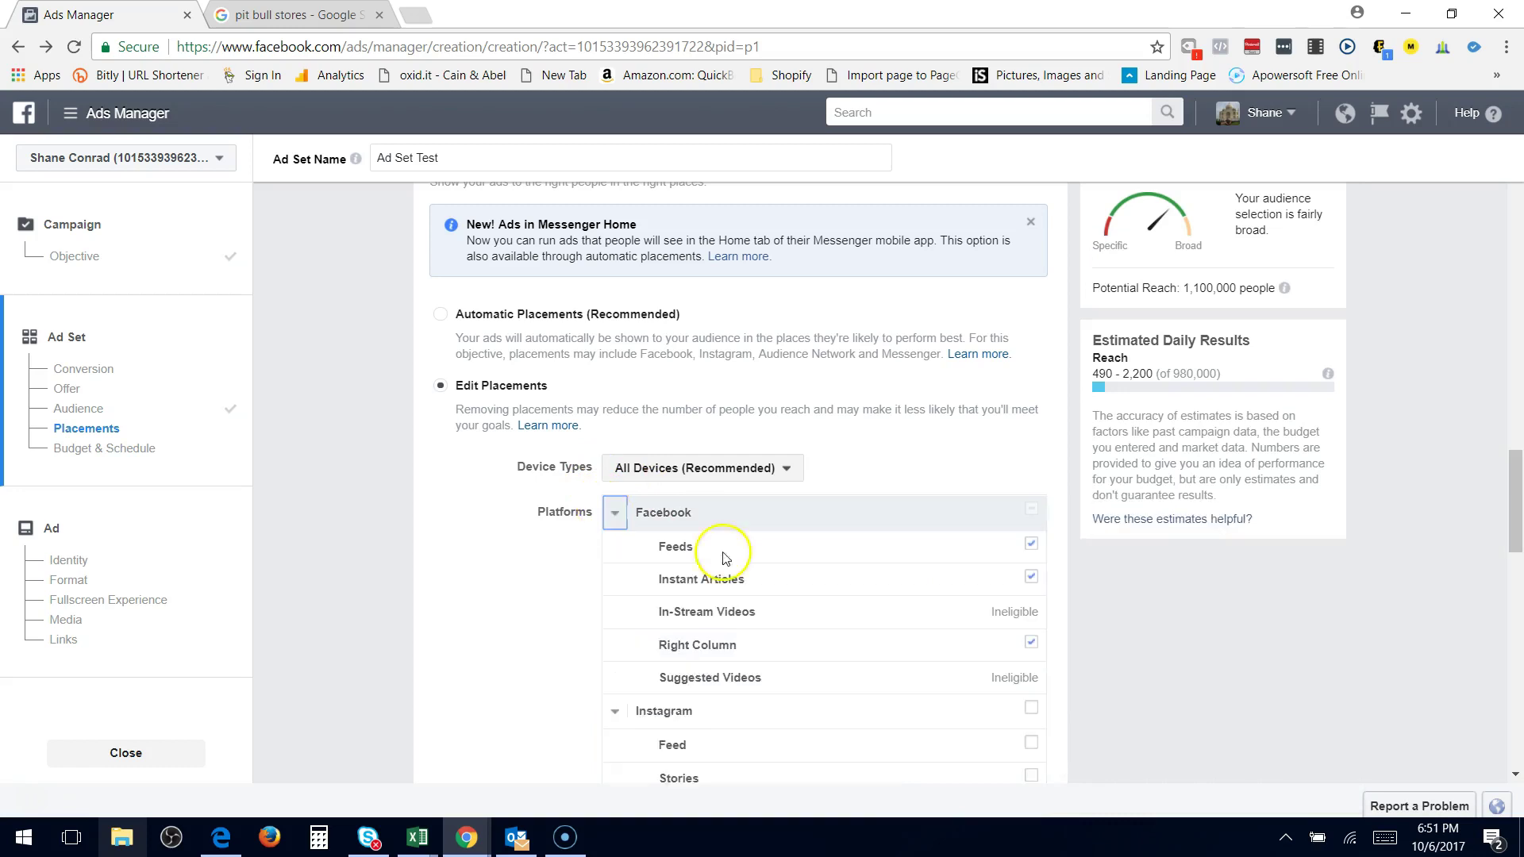
mouse_move(1016, 613)
left_click(1028, 642)
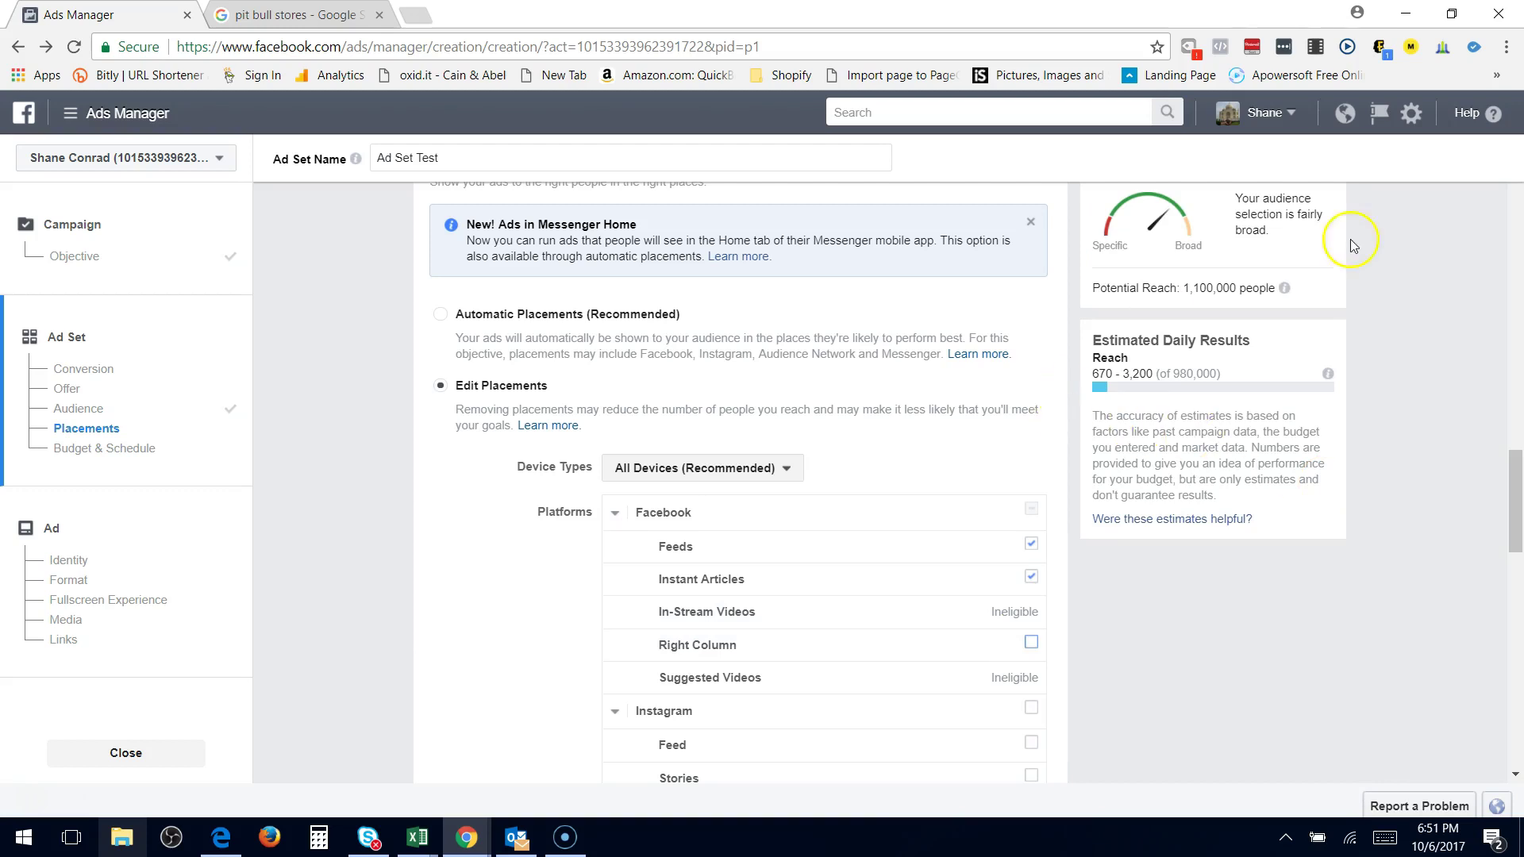
left_click(1030, 578)
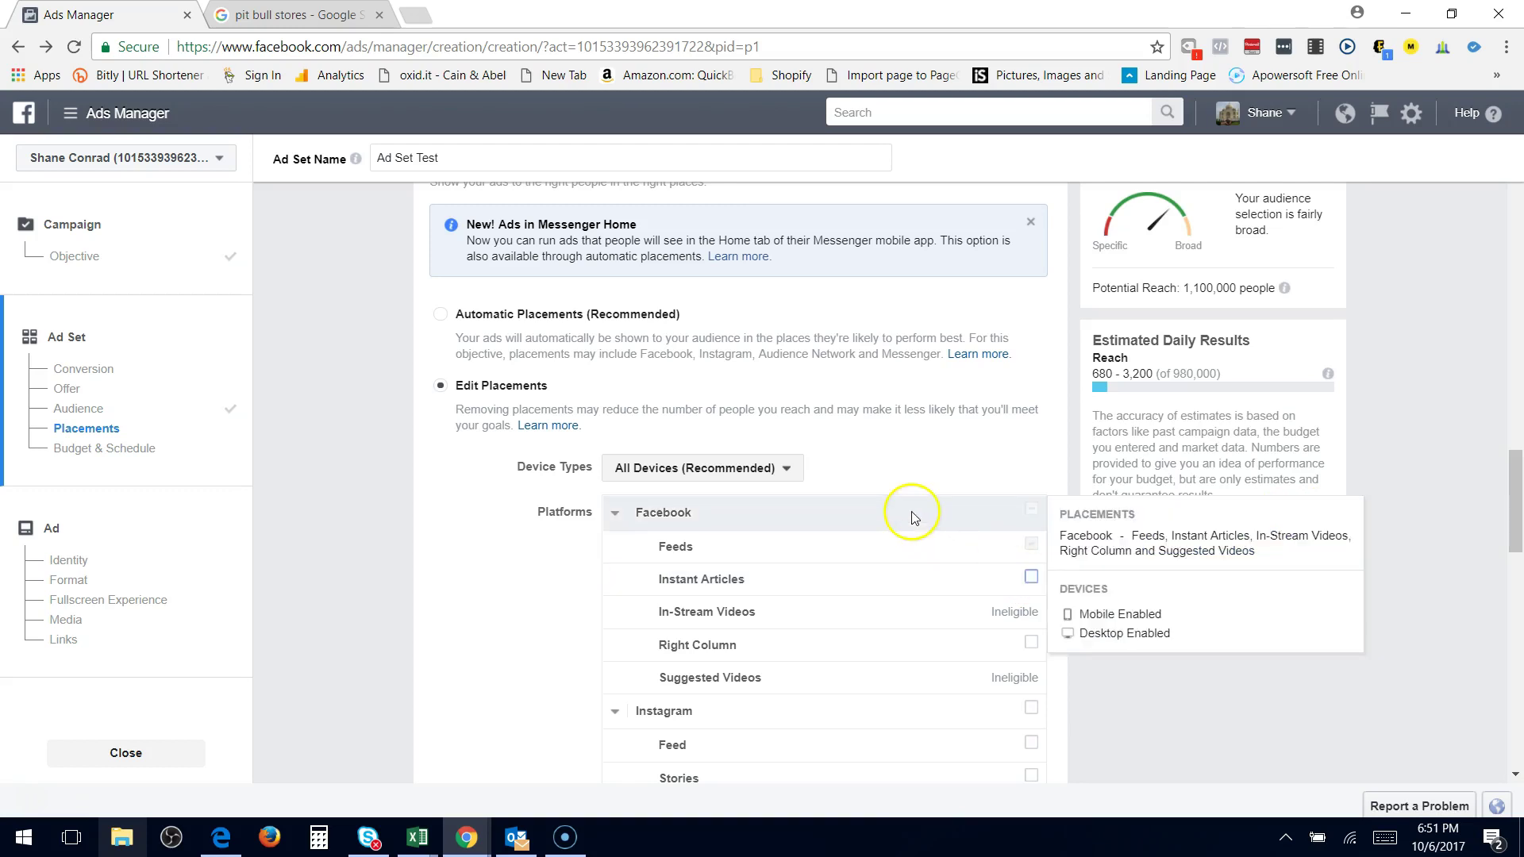
- Add the broad Dogs interest to the included detailed targeting and check the potential reach
left_click_drag(1517, 488, 1497, 379)
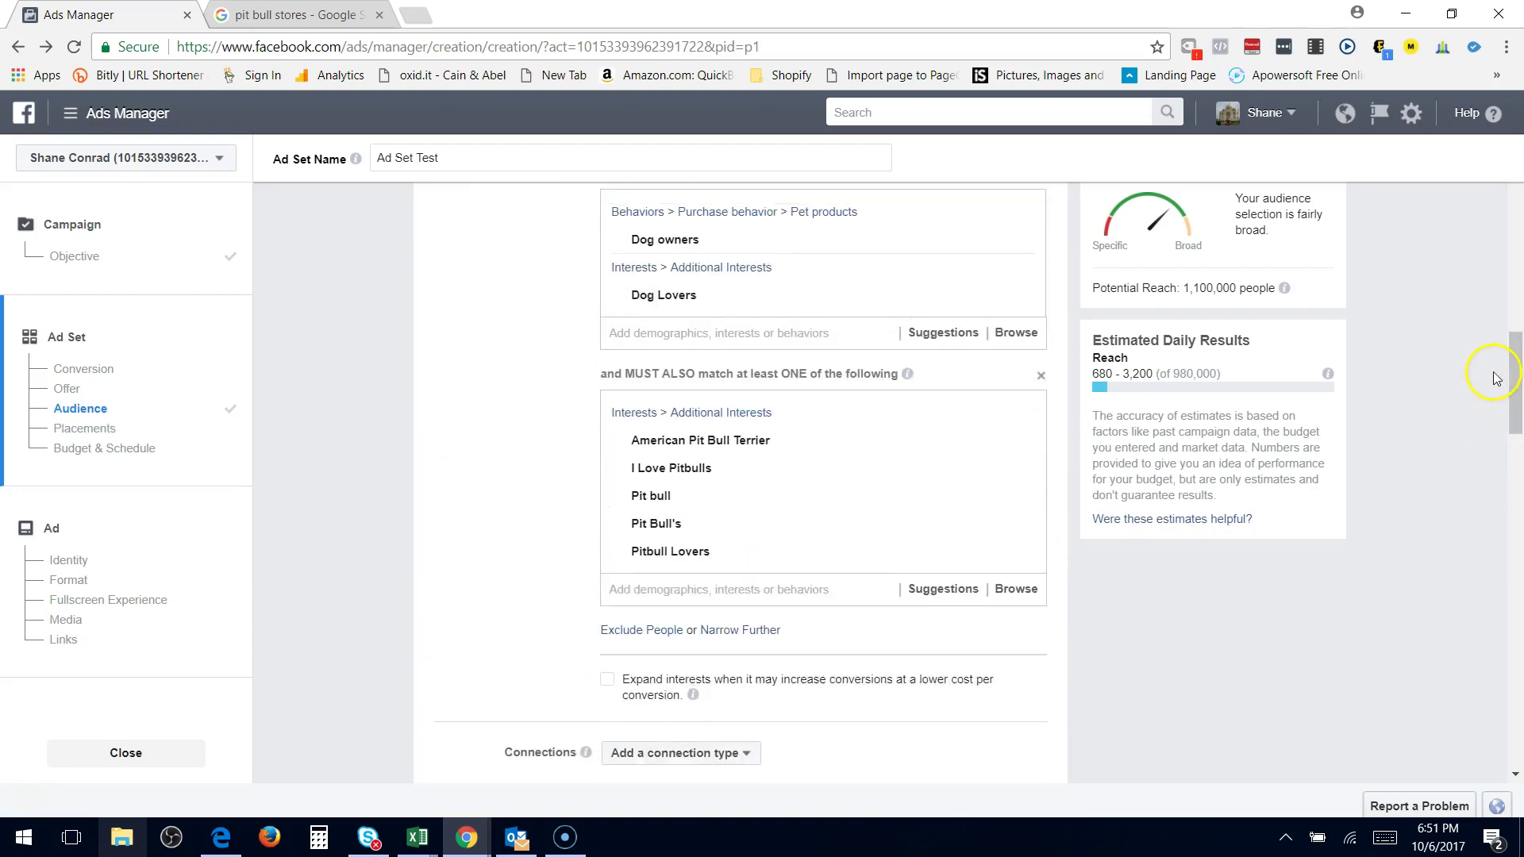
left_click(714, 338)
type("g")
key("BackSpace")
type("dogs")
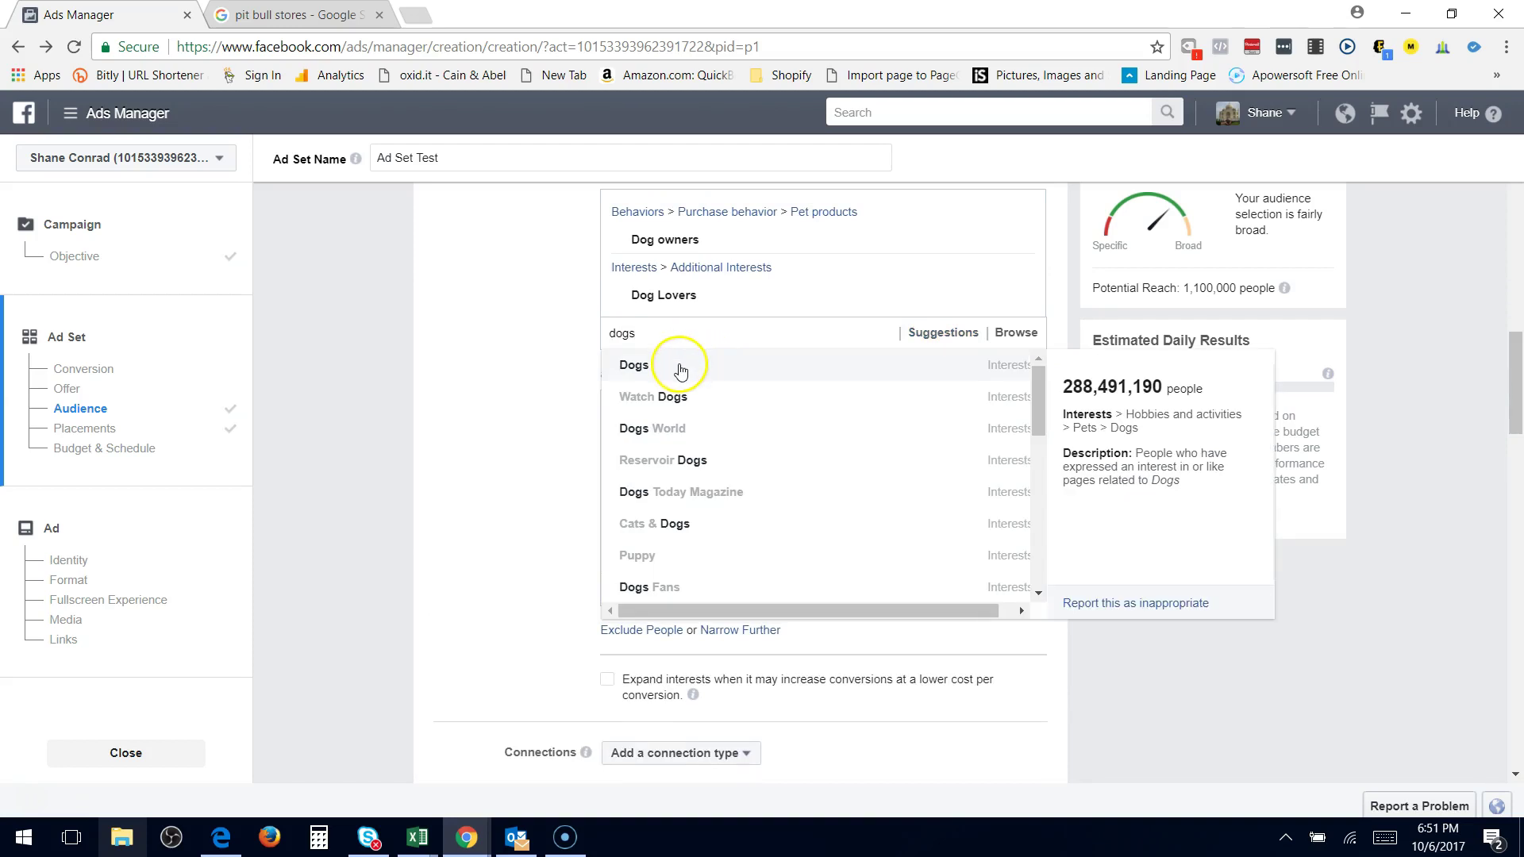
left_click(682, 366)
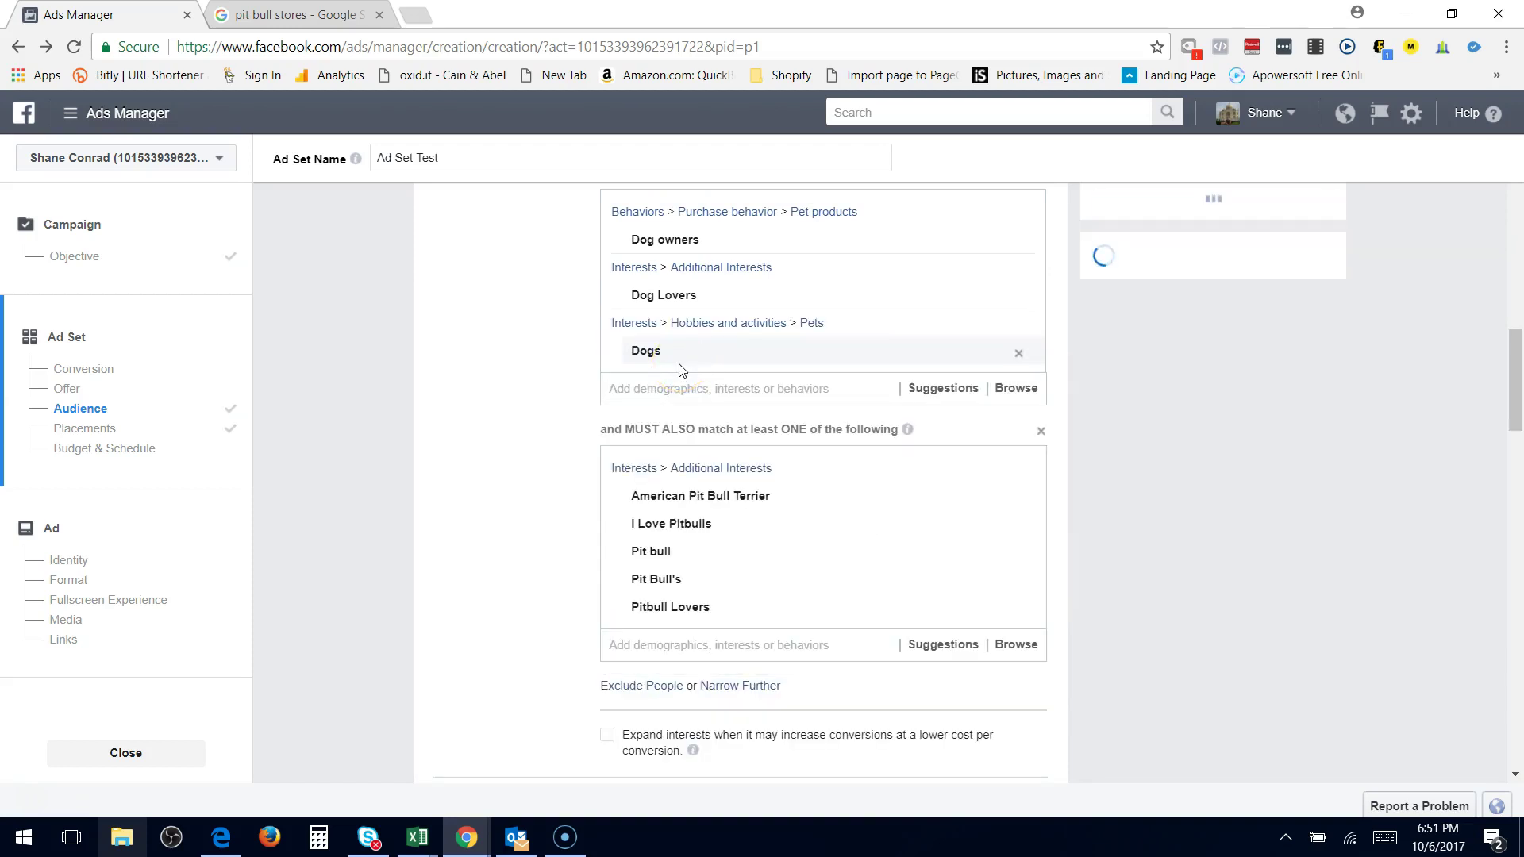
left_click(1518, 371)
mouse_move(1302, 296)
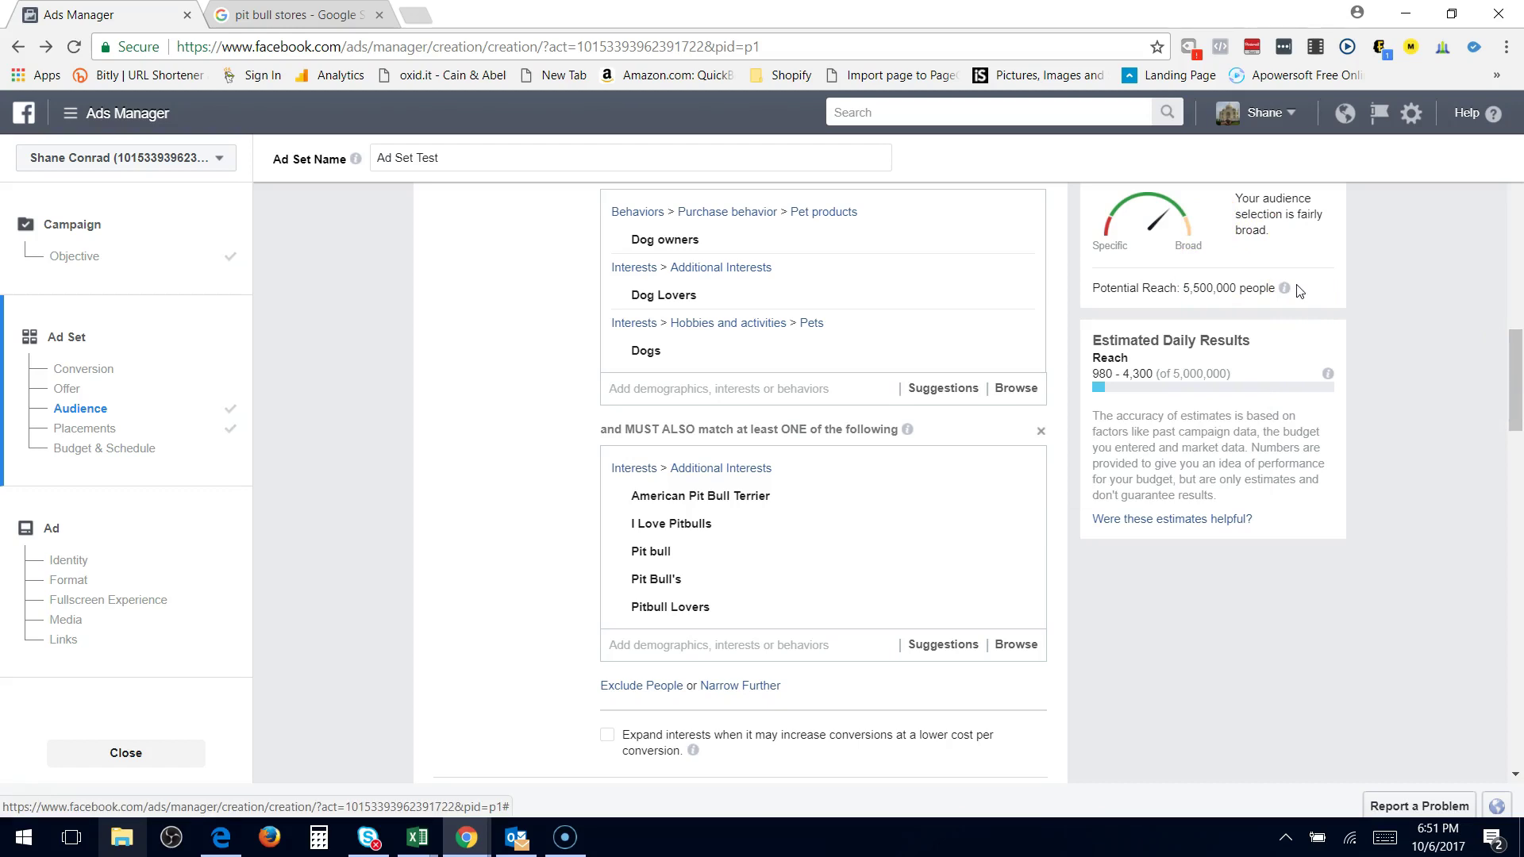
- Set the ad set's daily budget to $5.00
left_click_drag(1516, 357, 1520, 405)
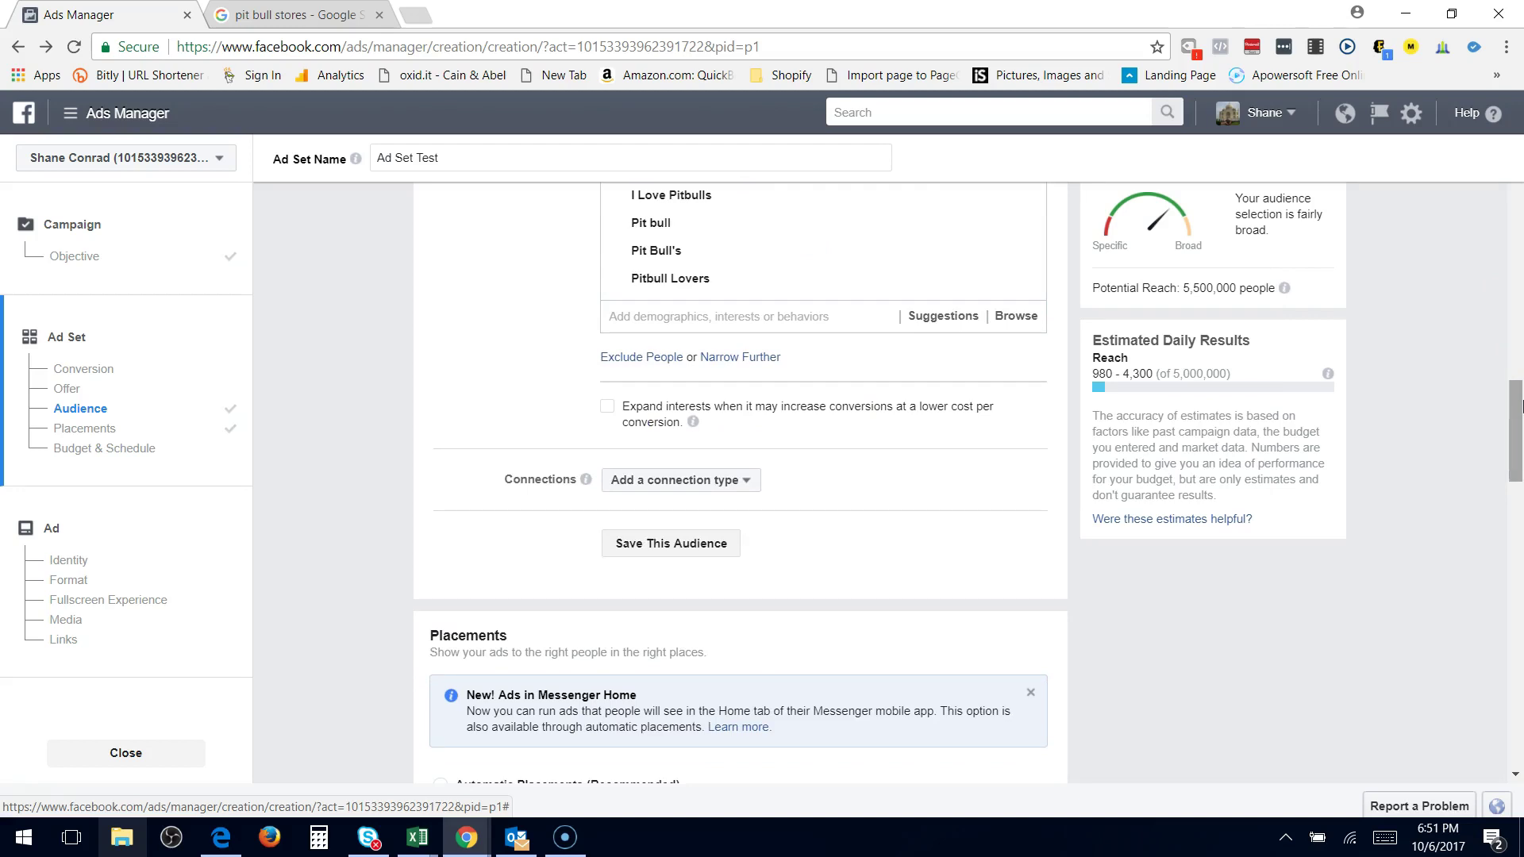
left_click_drag(1520, 405, 1442, 604)
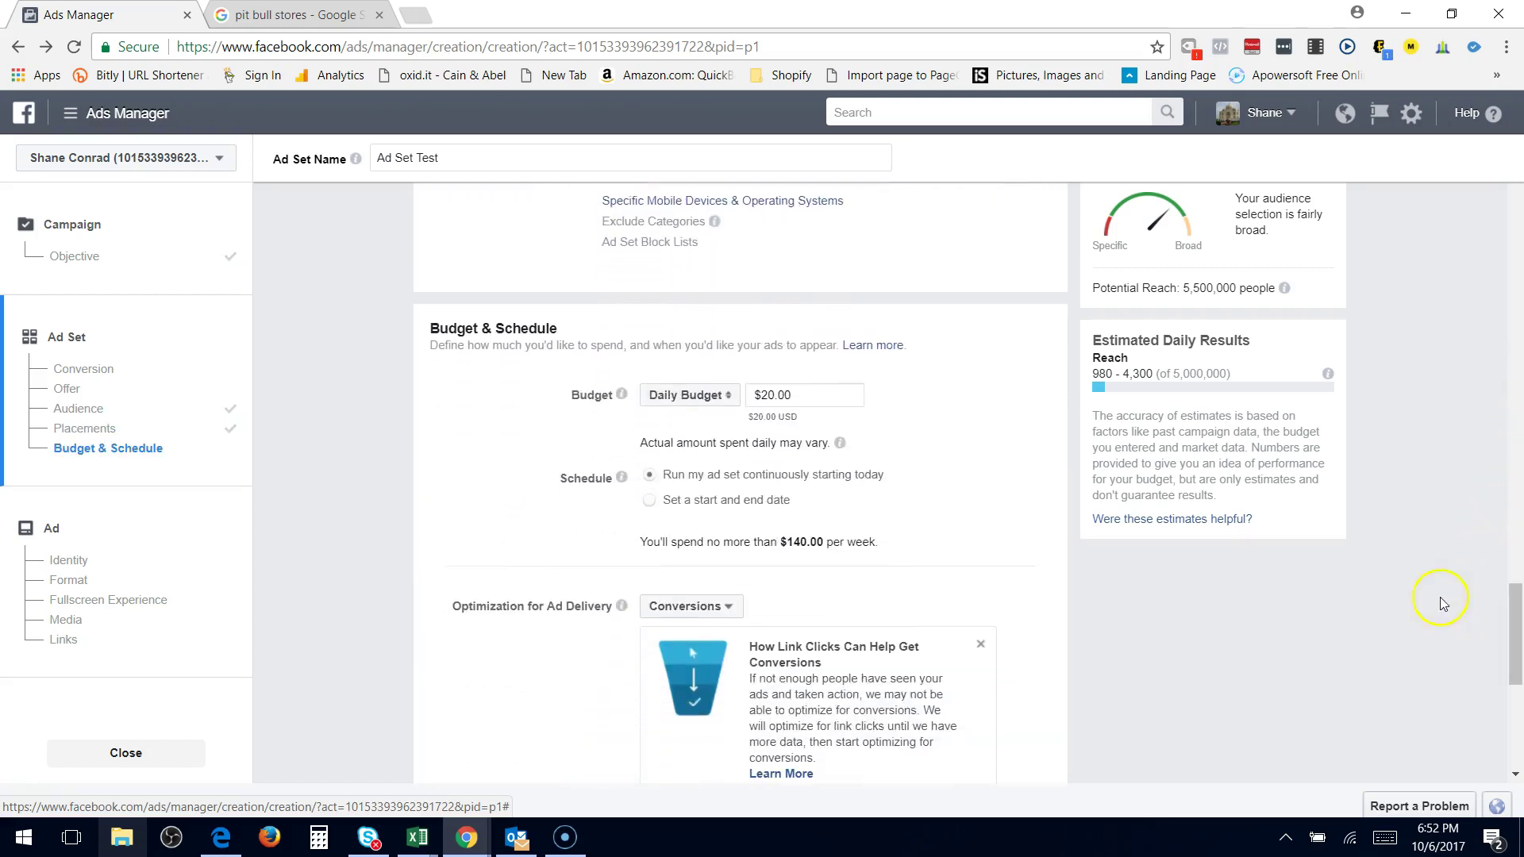
triple_click(798, 399)
type("5")
- Keep ad delivery optimized for Conversions and set the conversion window to 1 day click
left_click_drag(1514, 632, 1515, 655)
left_click(691, 466)
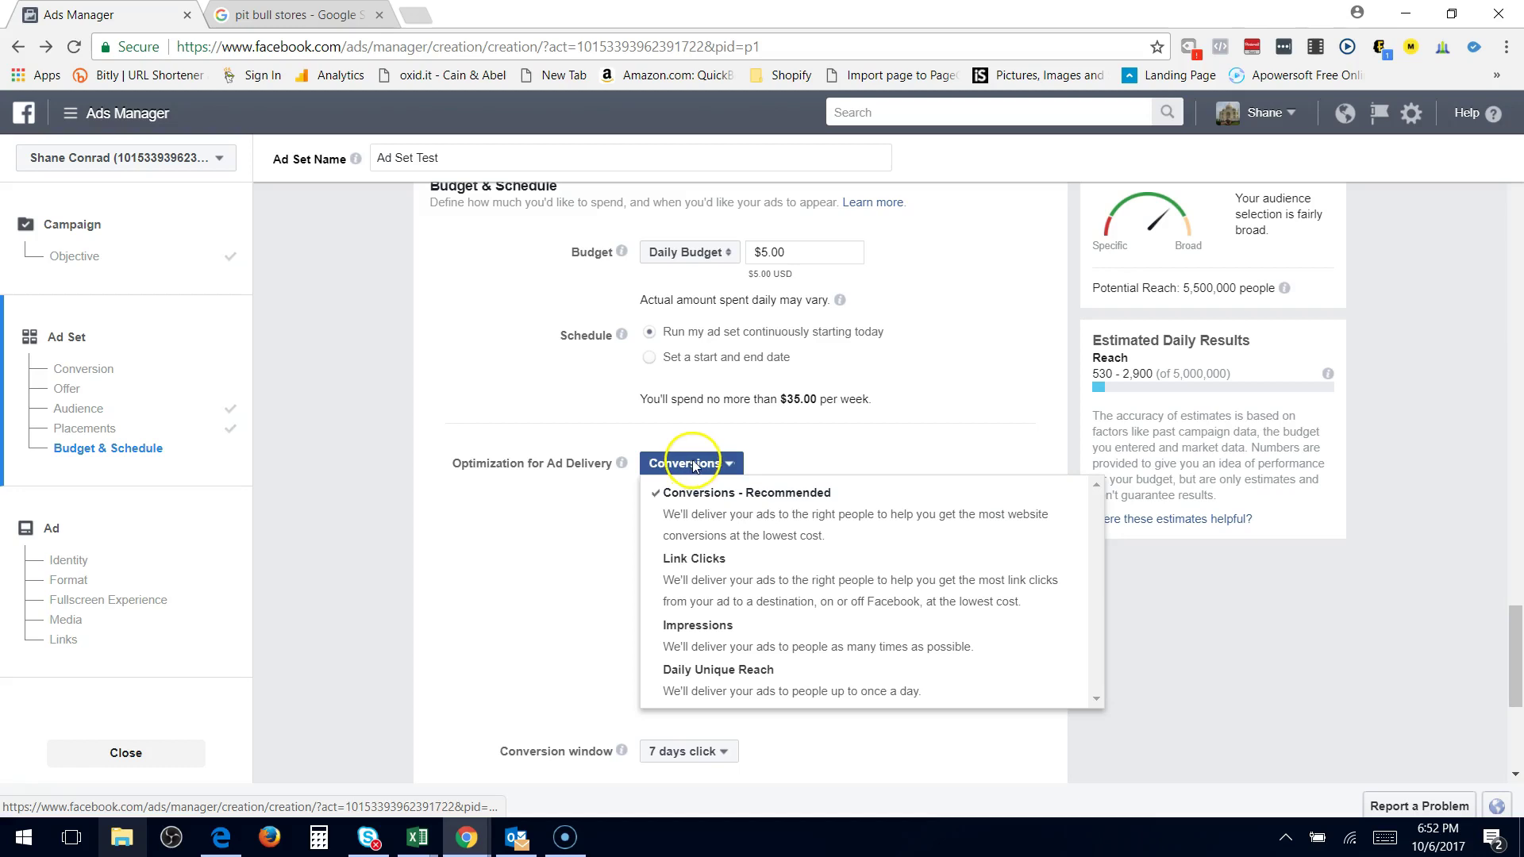
left_click(878, 452)
left_click_drag(1515, 627, 1515, 651)
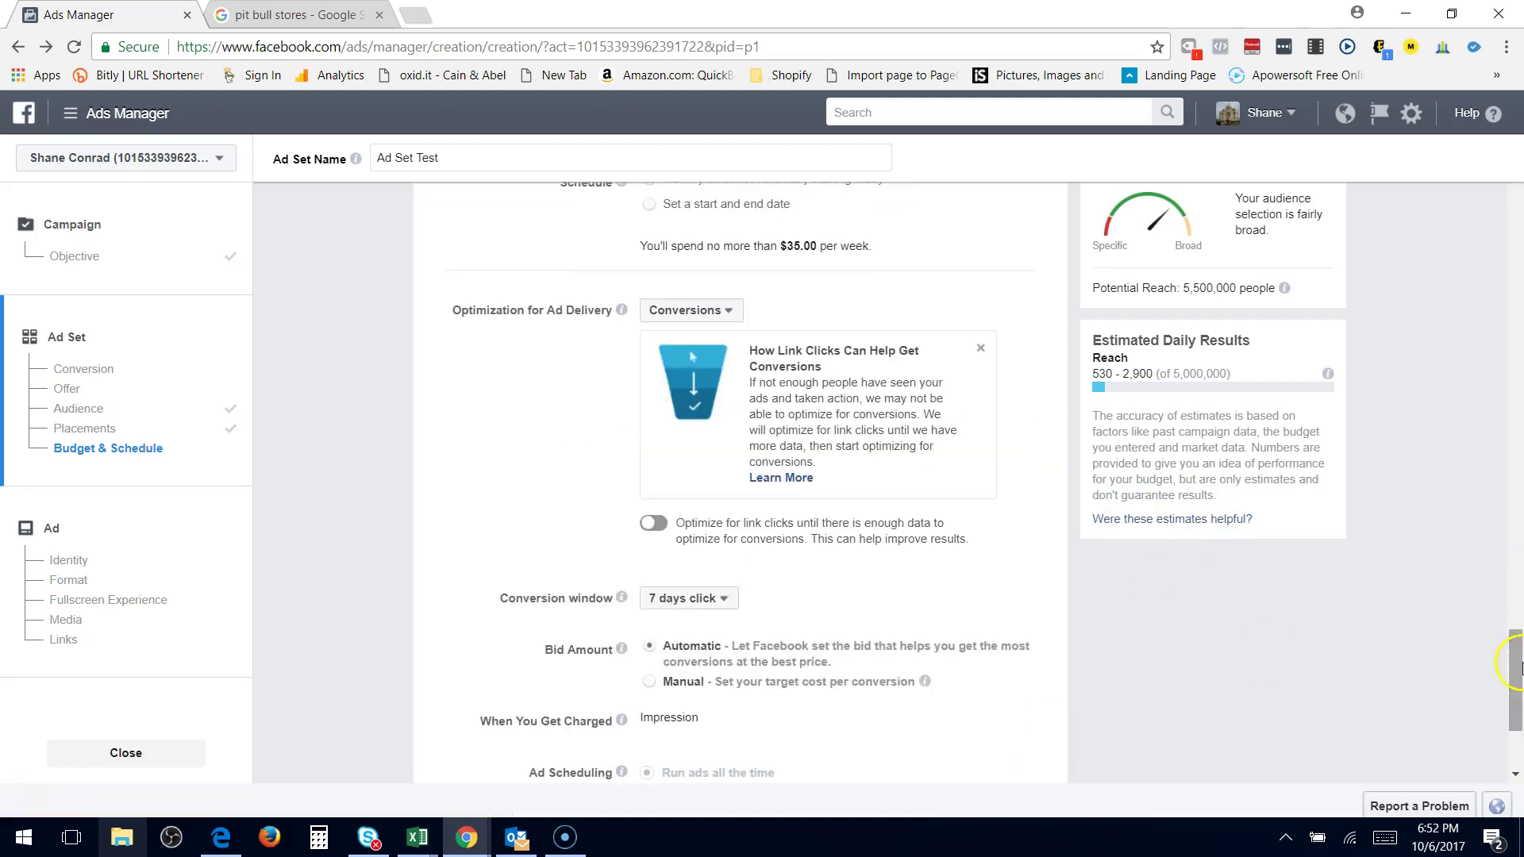
left_click(714, 603)
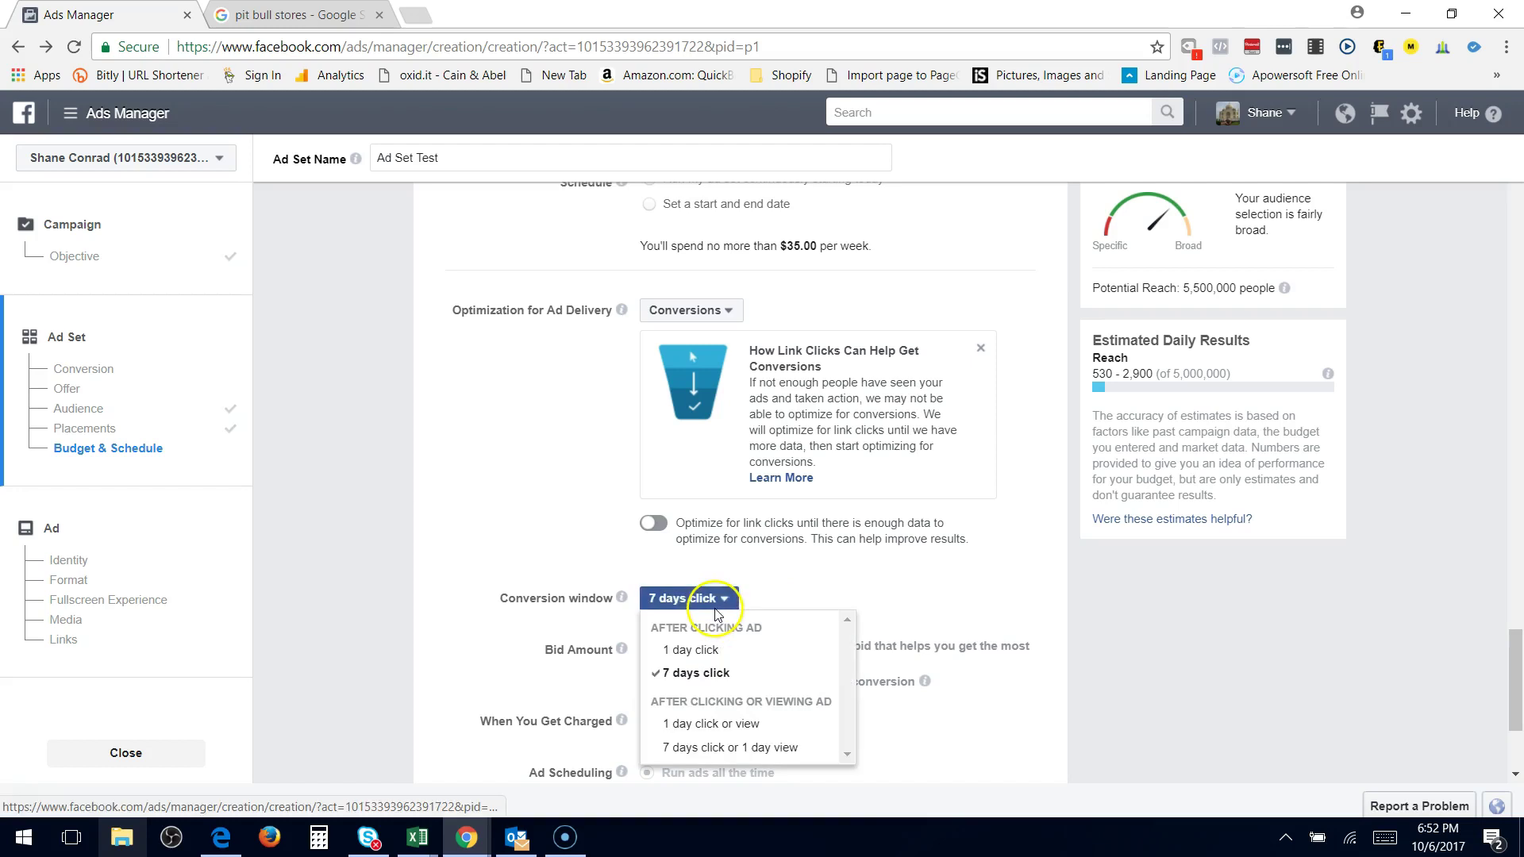
left_click(691, 651)
- Submit the ad set settings to continue to the ad stage
left_click_drag(1514, 680, 1515, 710)
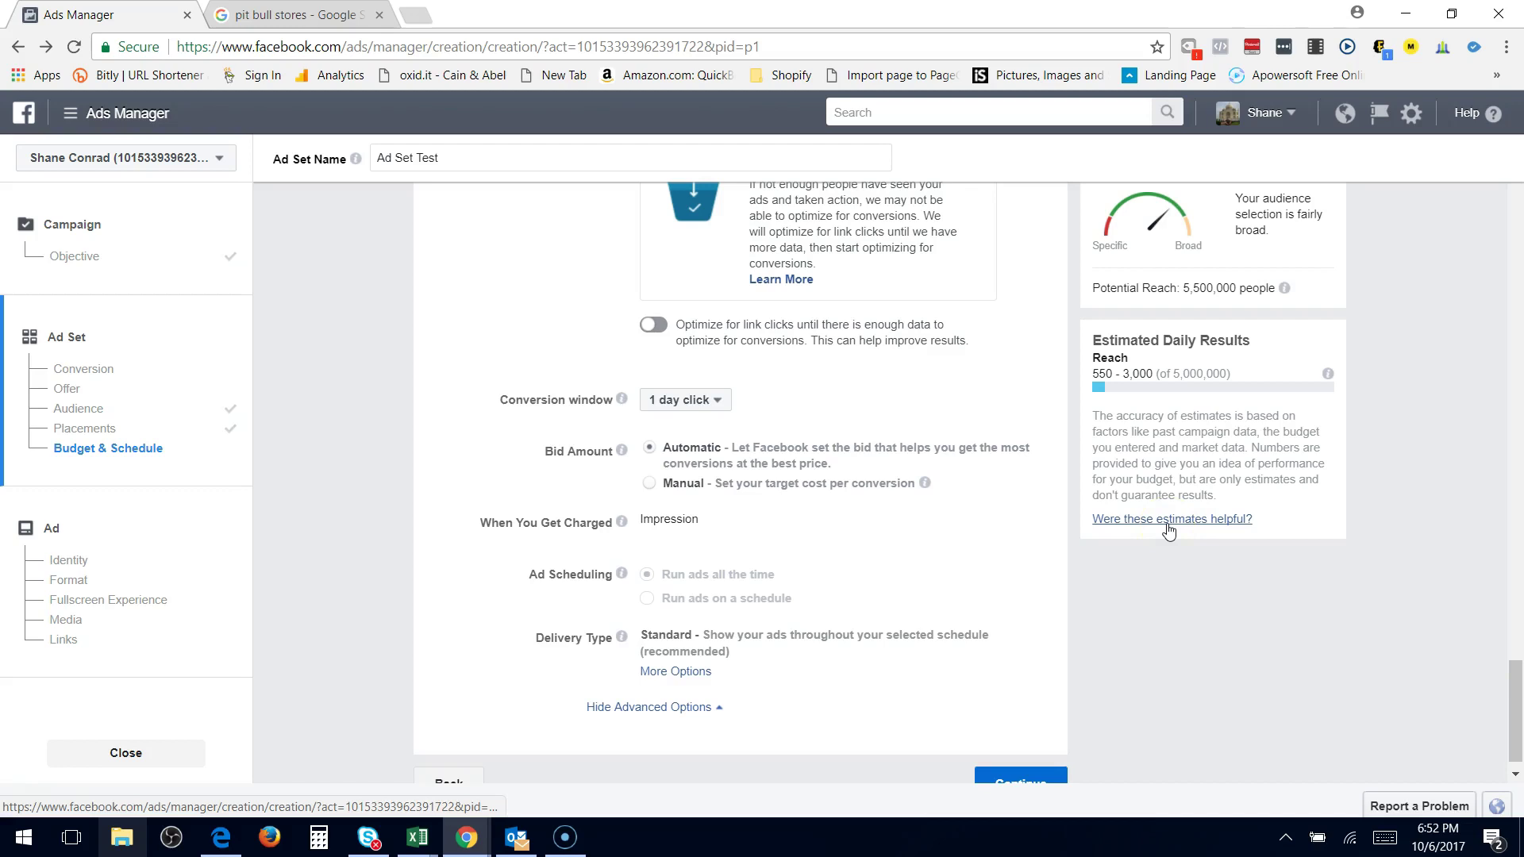
mouse_move(1502, 734)
left_mouse_down()
mouse_move(1510, 300)
mouse_move(1513, 755)
left_mouse_up()
left_click(984, 750)
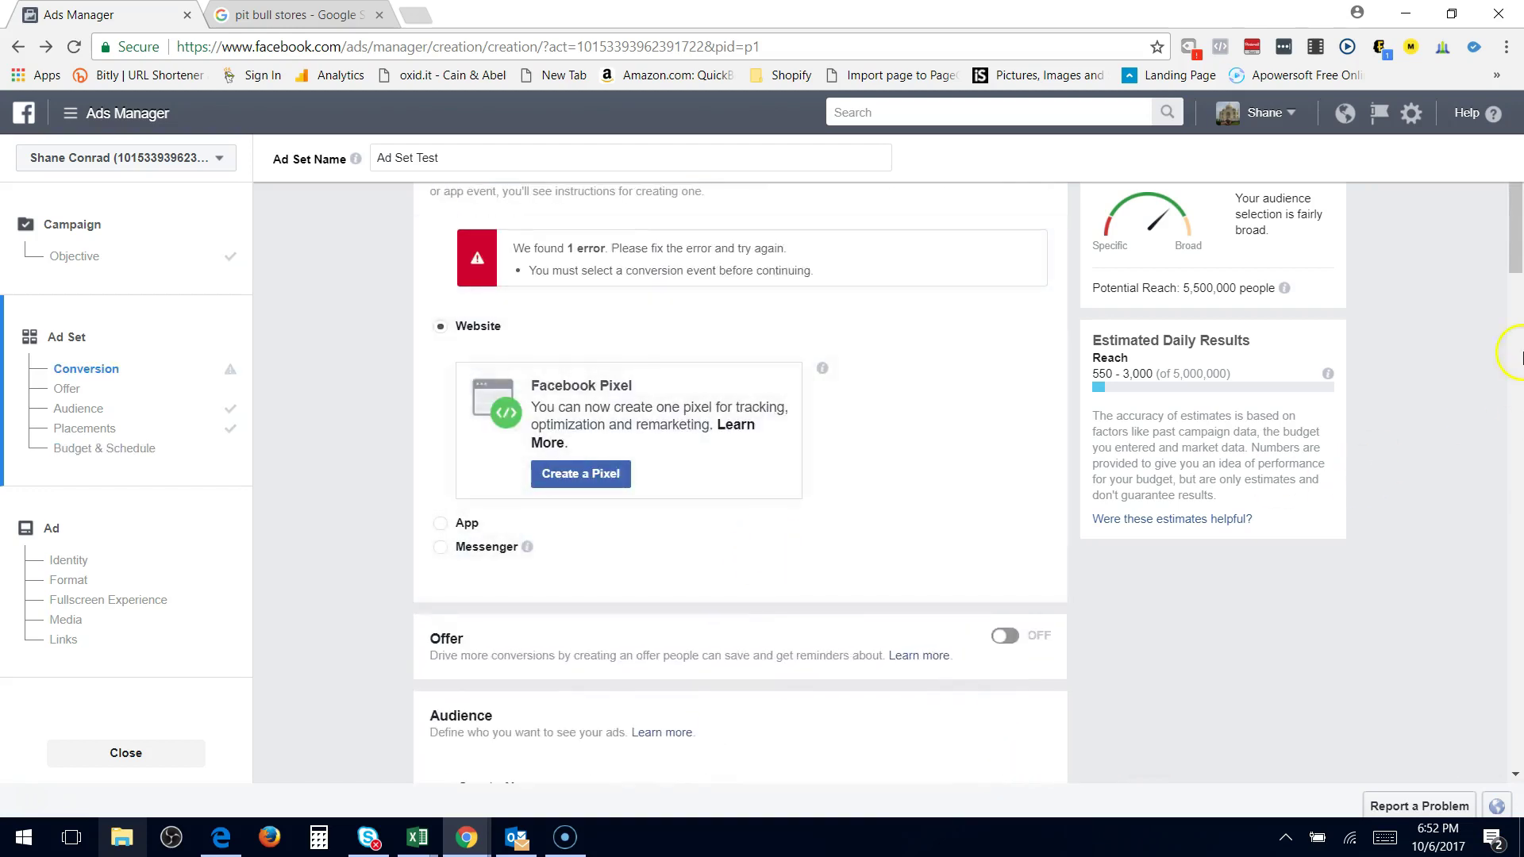
- Review the ad set's audience, including location, age range and detailed targeting
left_click(1517, 353)
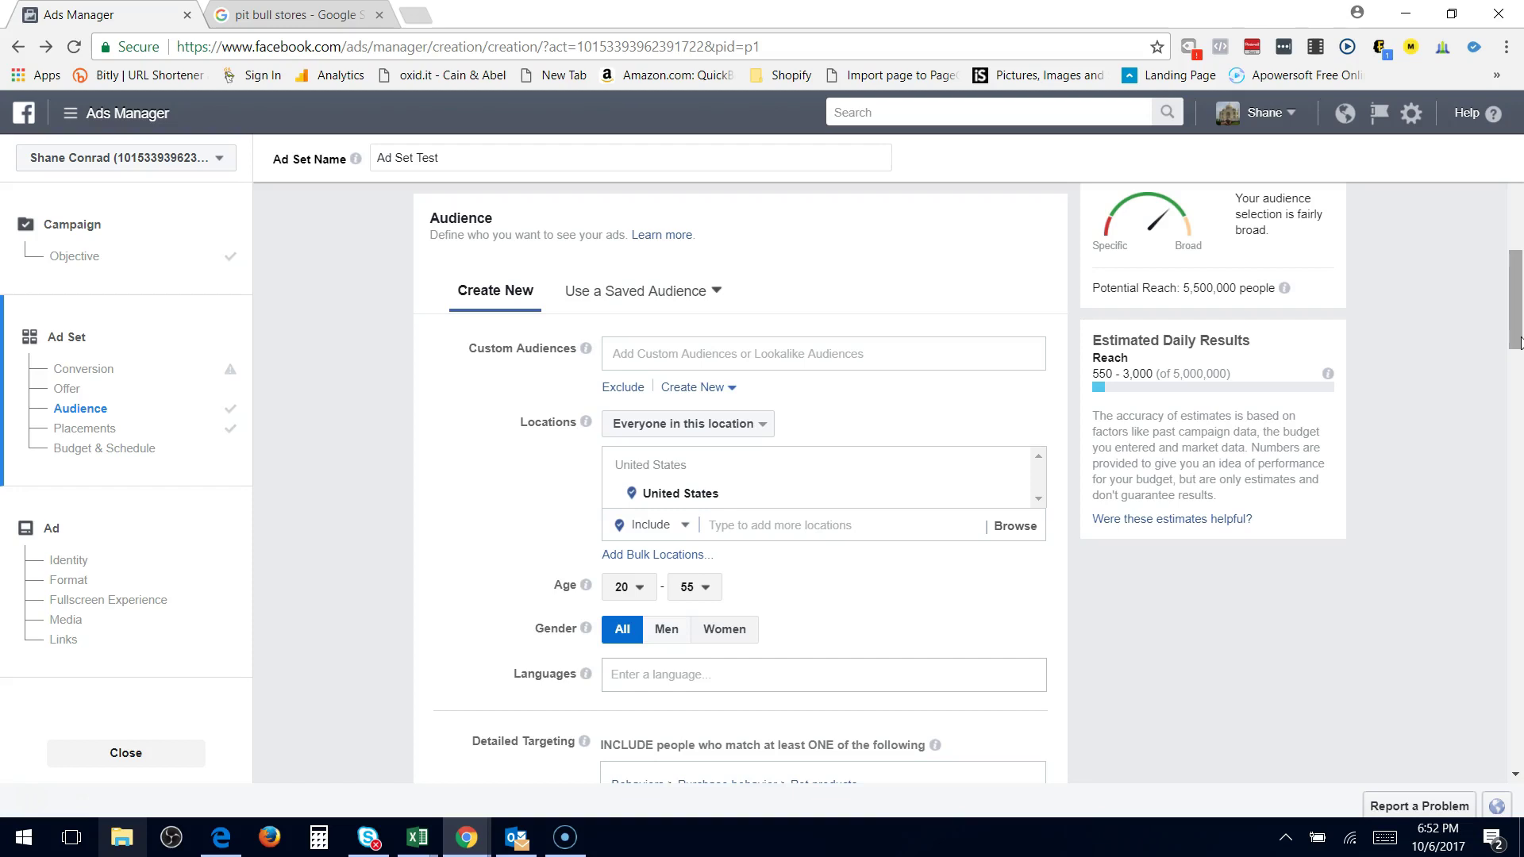
left_click_drag(1520, 341, 1512, 414)
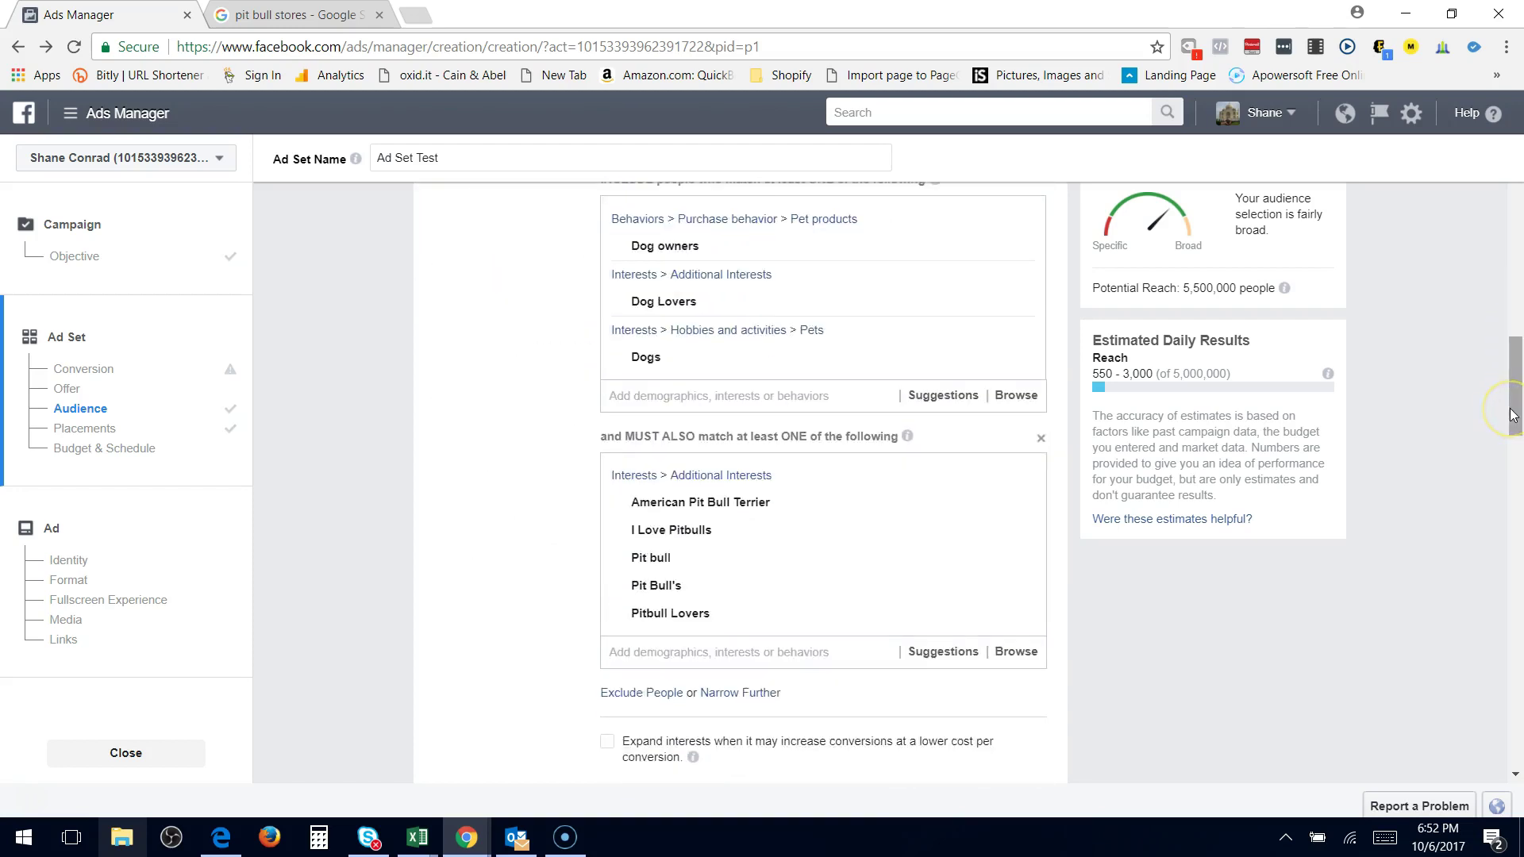